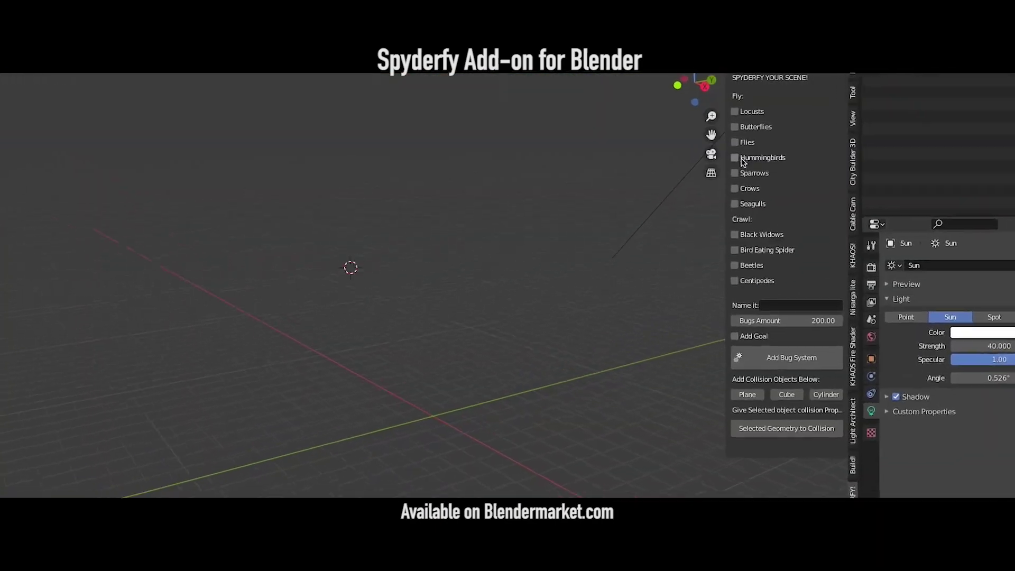
# Step: Enable the Sparrows, Crows and Seagulls flying types in the Spyderfy add-on settings
pyautogui.click(734, 173)
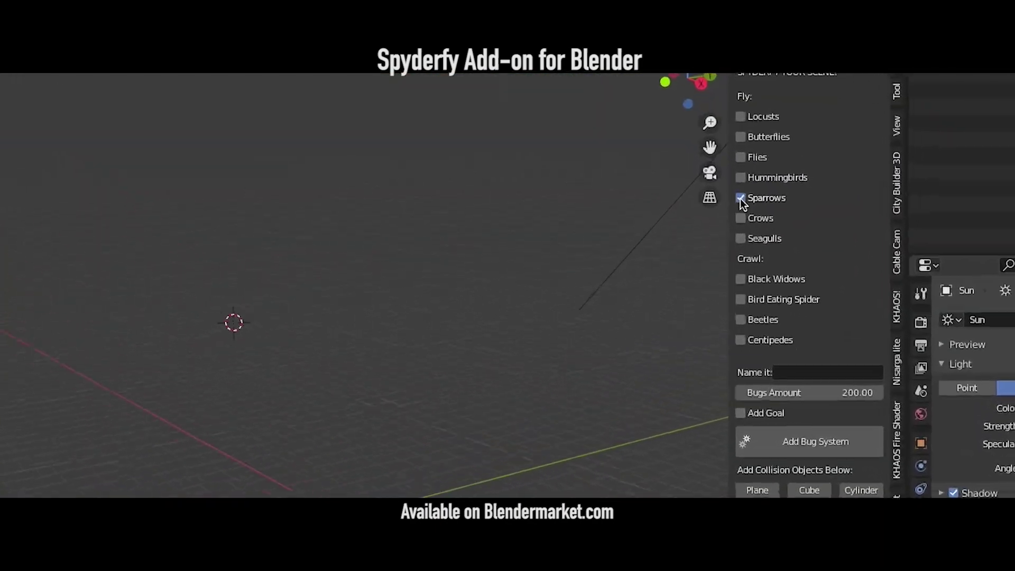
pyautogui.click(734, 188)
pyautogui.click(734, 203)
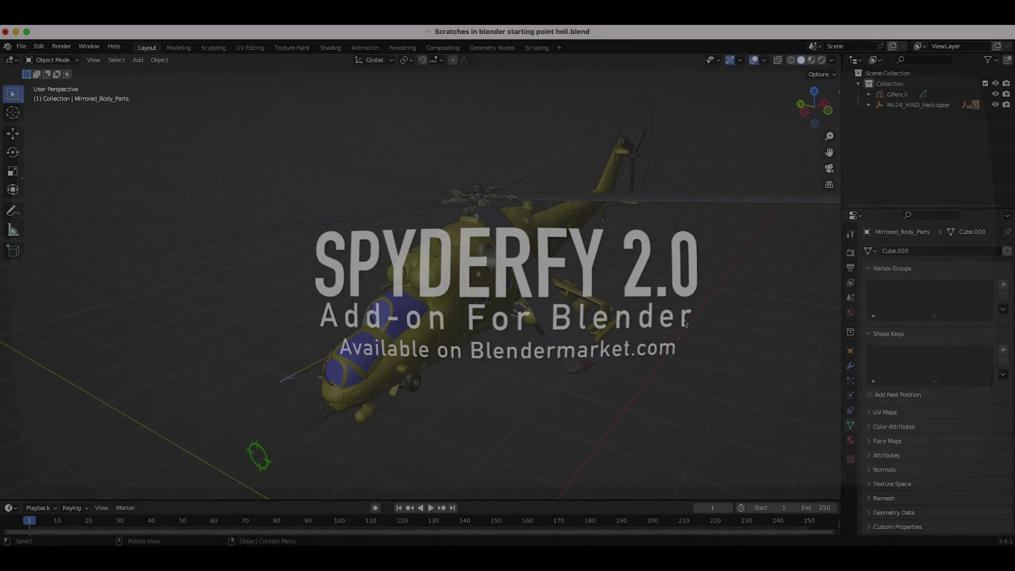
# Step: Switch the viewport to Rendered shading and examine the helicopter's painted body from several sides
pyautogui.moveTo(685, 323); pyautogui.dragTo(684, 309, button='middle')
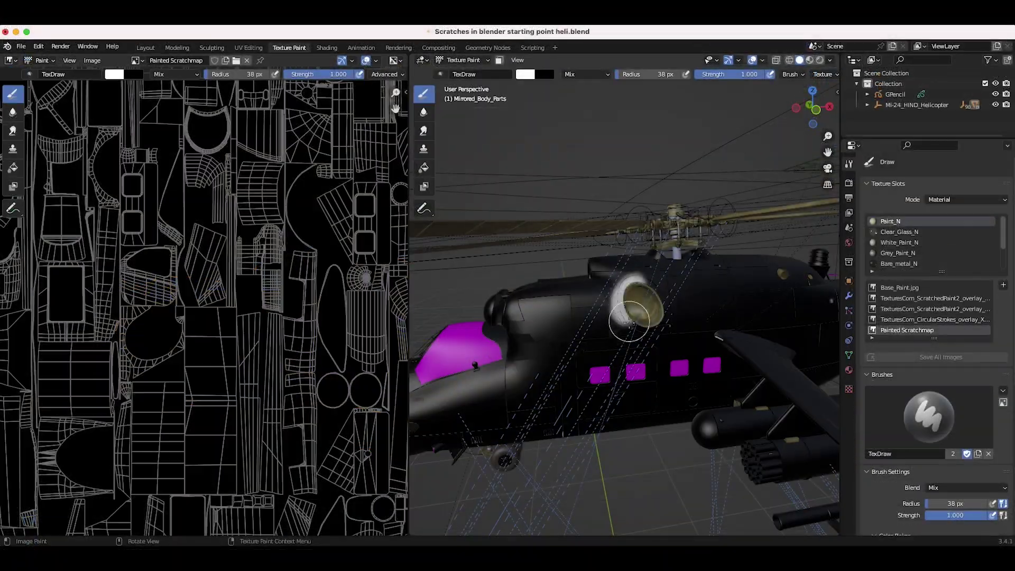
pyautogui.moveTo(623, 306)
pyautogui.mouseDown(button='middle')
pyautogui.moveTo(550, 351)
pyautogui.moveTo(601, 381)
pyautogui.moveTo(540, 226)
pyautogui.moveTo(648, 365)
pyautogui.moveTo(594, 344)
pyautogui.moveTo(589, 317)
pyautogui.mouseUp(button='middle')
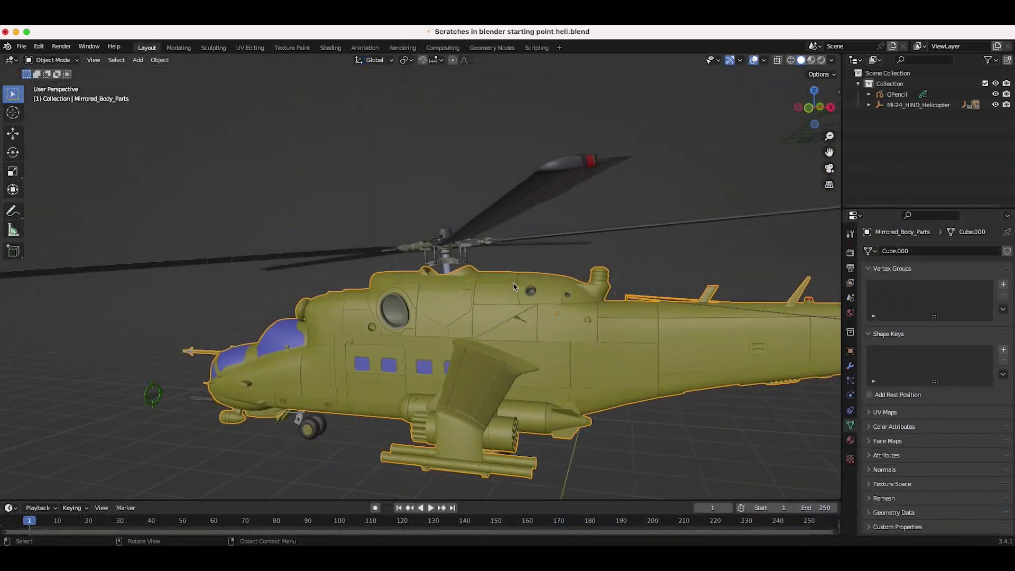
pyautogui.moveTo(514, 285); pyautogui.dragTo(514, 287, button='middle')
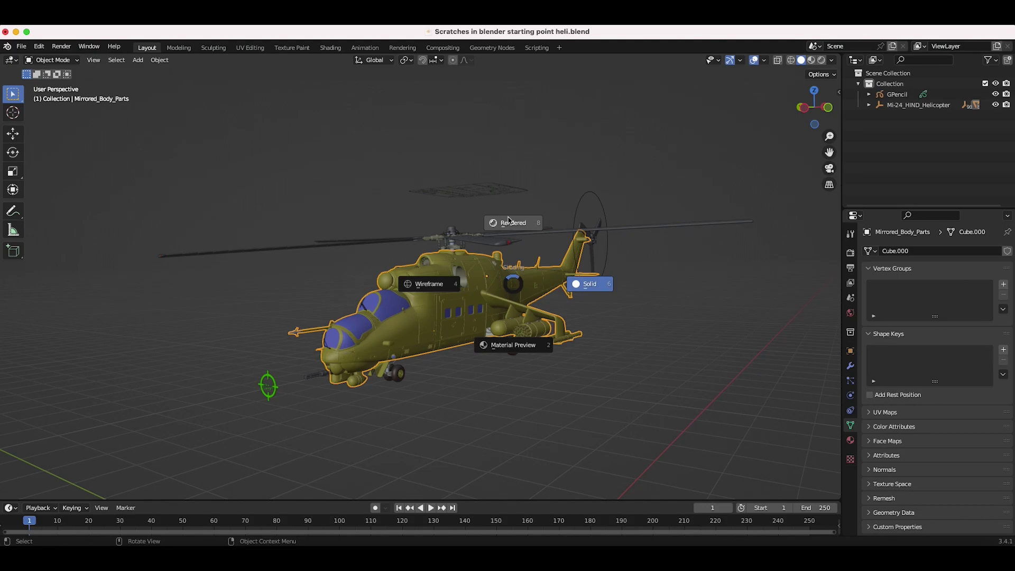
pyautogui.click(509, 222)
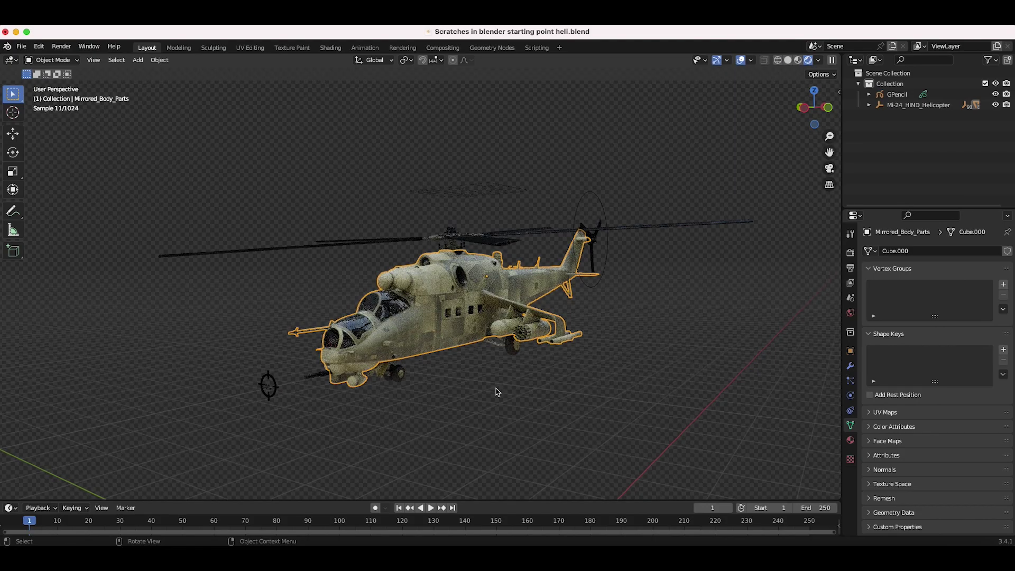
pyautogui.click(596, 339)
pyautogui.moveTo(596, 339); pyautogui.dragTo(486, 241, button='middle')
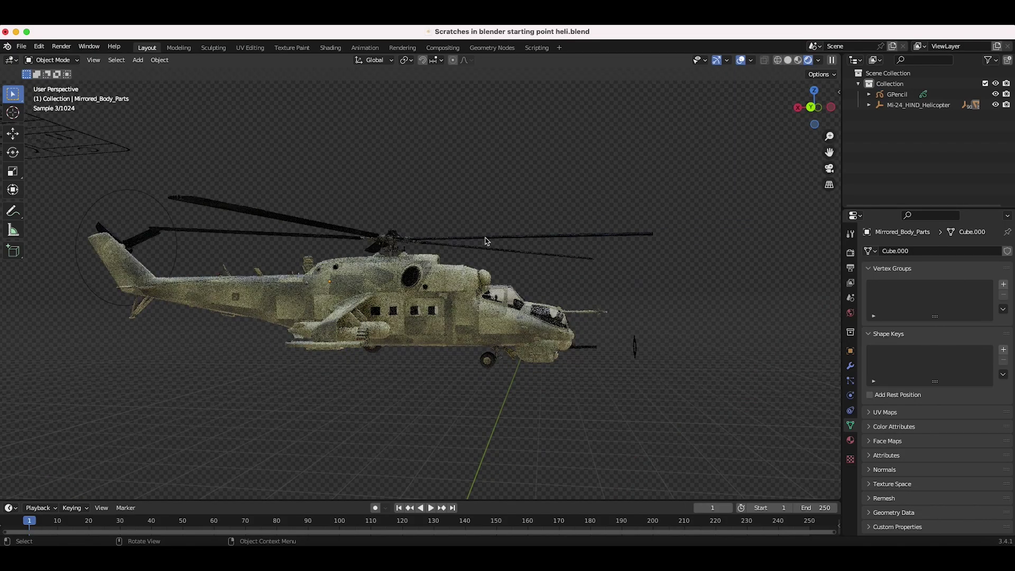
pyautogui.moveTo(512, 323); pyautogui.dragTo(467, 332, button='middle')
pyautogui.scroll(4, 468, 332)
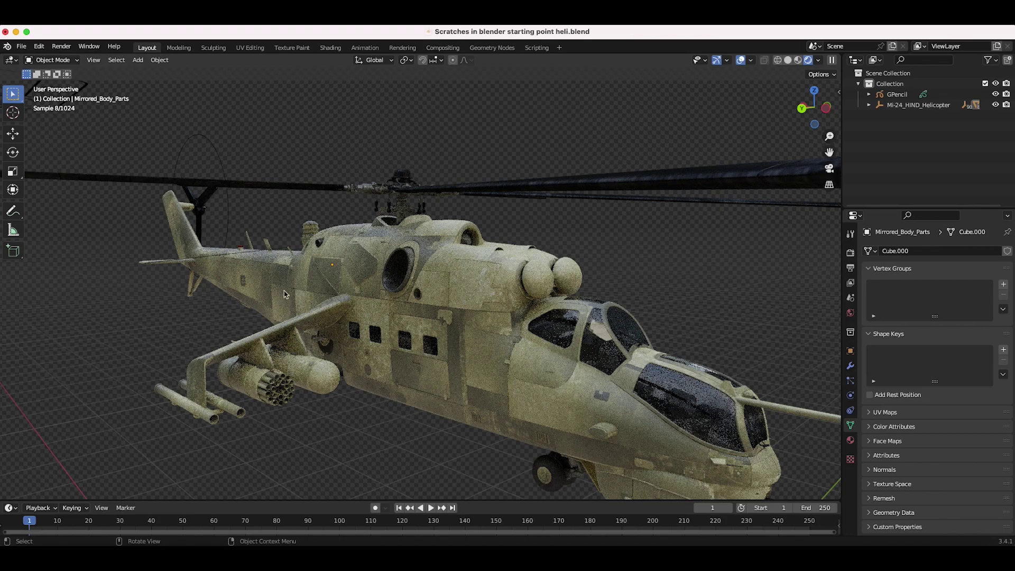
pyautogui.hscroll(15, 492, 307)
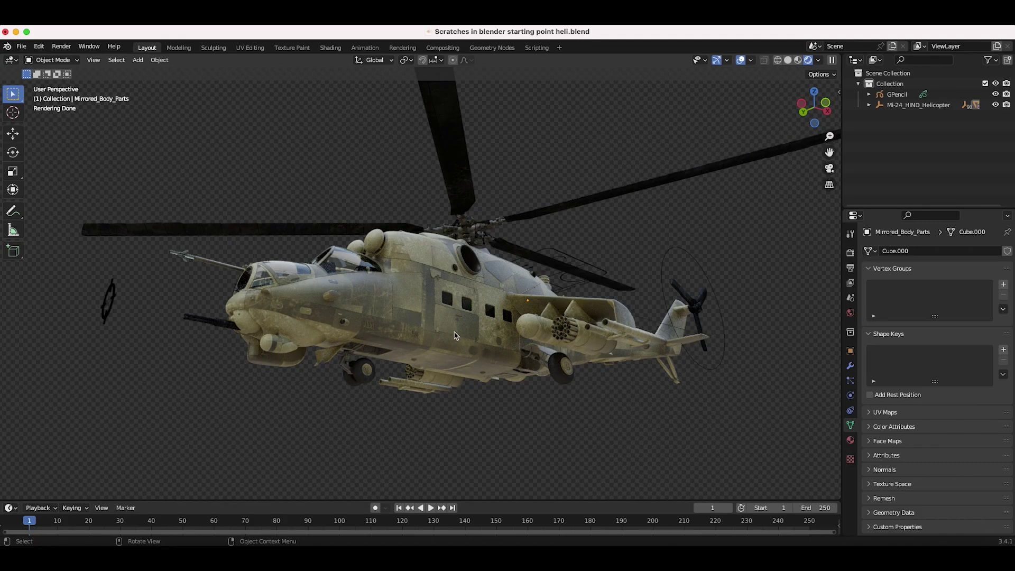
# Step: Return the viewport to Solid shading and bring up the helicopter body's material nodes in the Shading workspace
pyautogui.press('z')
pyautogui.click(476, 324)
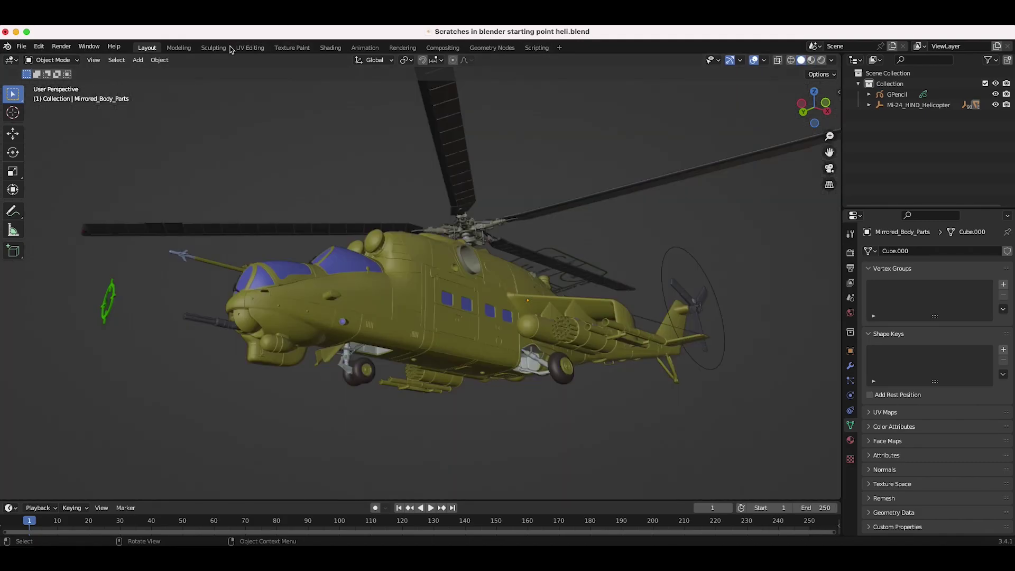
pyautogui.click(331, 48)
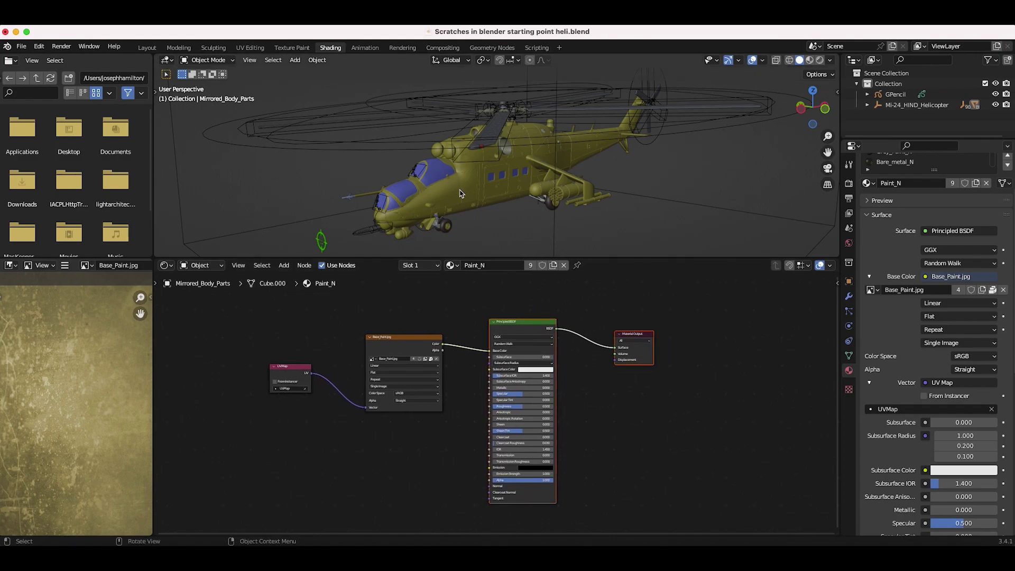
pyautogui.click(459, 194)
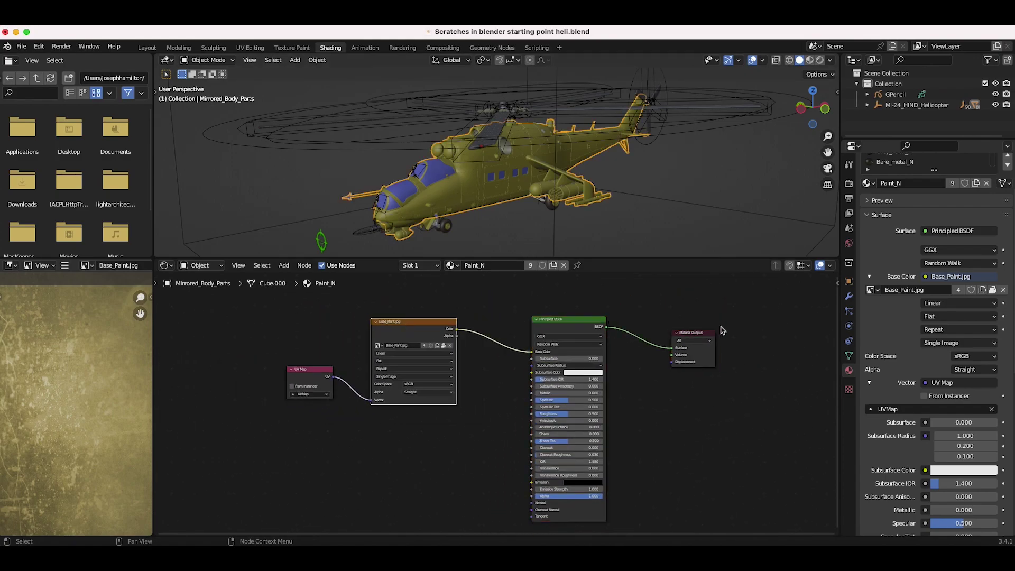
# Step: Review the Paint_N material's node setup, from the UV Map and Base_Paint.jpg nodes to the Material Output
pyautogui.moveTo(748, 310); pyautogui.dragTo(272, 407)
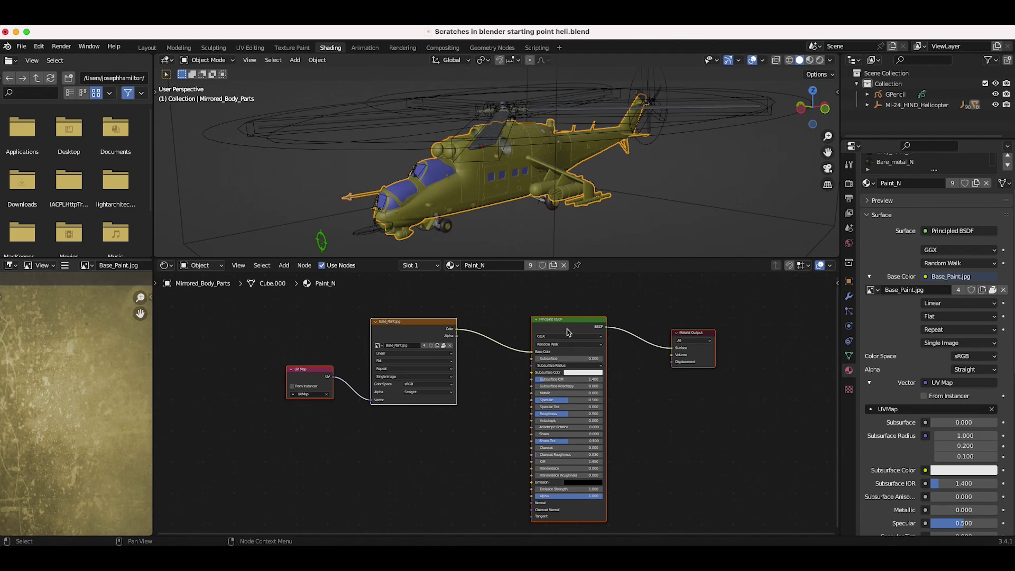
pyautogui.click(629, 366)
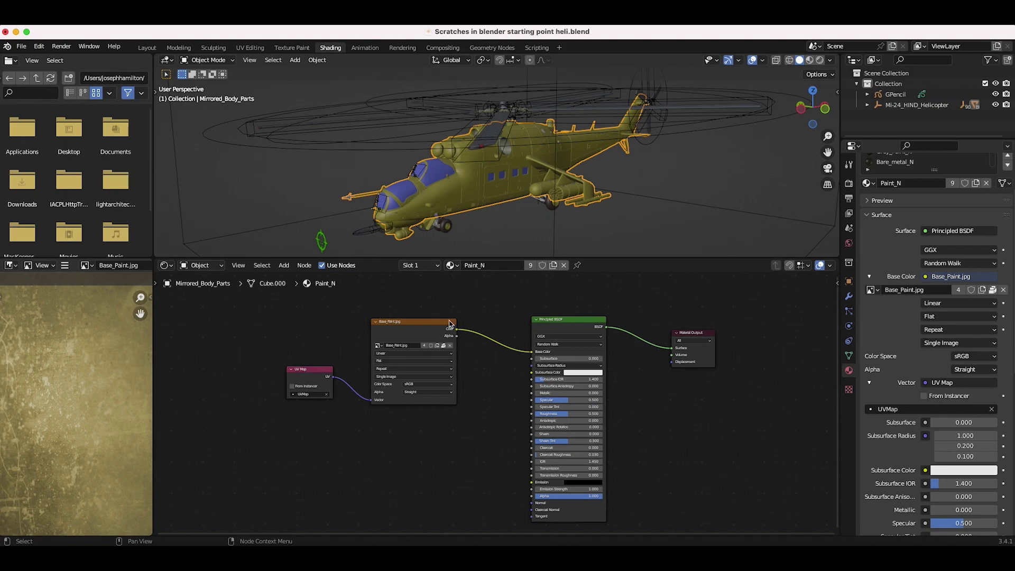
pyautogui.moveTo(463, 294); pyautogui.dragTo(259, 427)
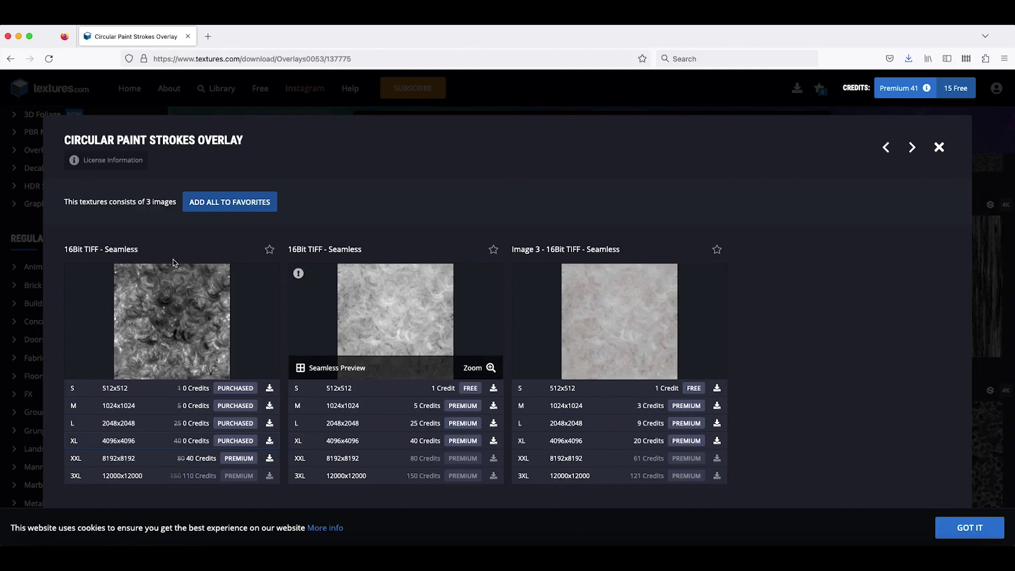
# Step: Switch to the browser and examine the Circular Paint Strokes Overlay images on textures.com up close
pyautogui.keyDown('ctrl'); pyautogui.scroll(5, 127, 273); pyautogui.keyUp('ctrl')
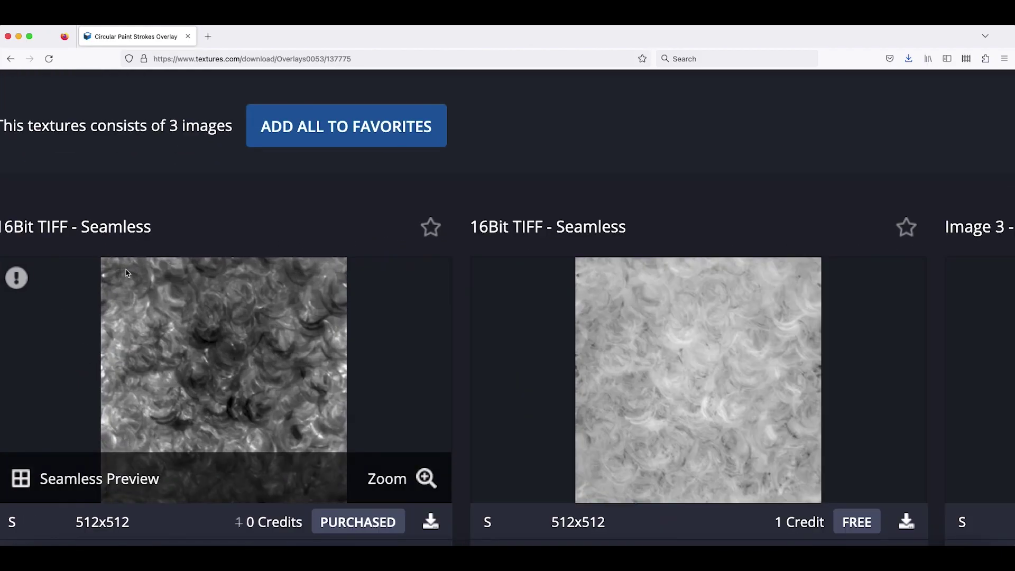
pyautogui.hscroll(-3, 127, 273)
pyautogui.scroll(-1, 127, 273)
pyautogui.keyDown('ctrl'); pyautogui.scroll(-1, 349, 355); pyautogui.keyUp('ctrl')
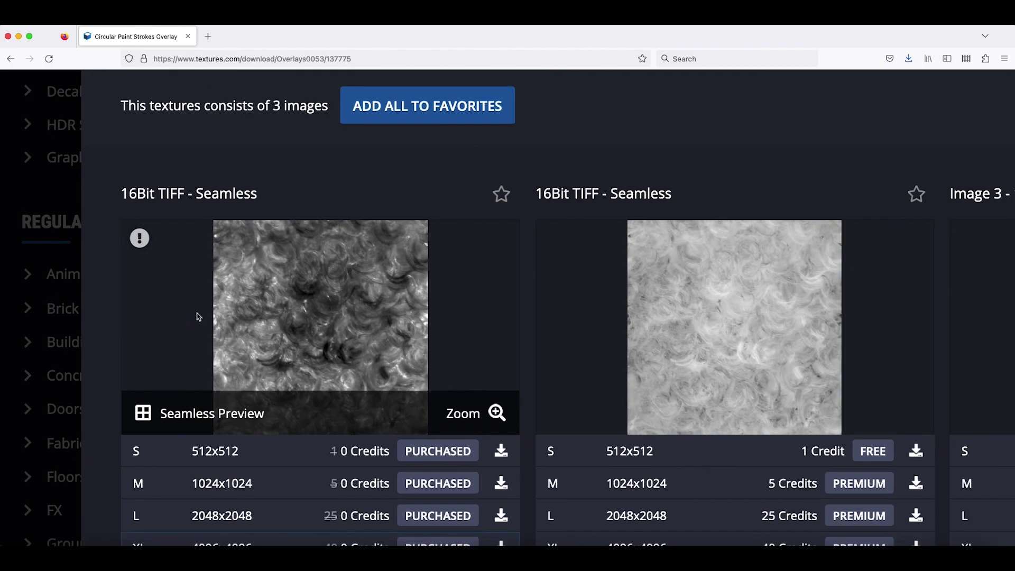
pyautogui.keyDown('ctrl'); pyautogui.scroll(-4, 199, 316); pyautogui.keyUp('ctrl')
pyautogui.keyDown('ctrl'); pyautogui.scroll(5, 233, 248); pyautogui.keyUp('ctrl')
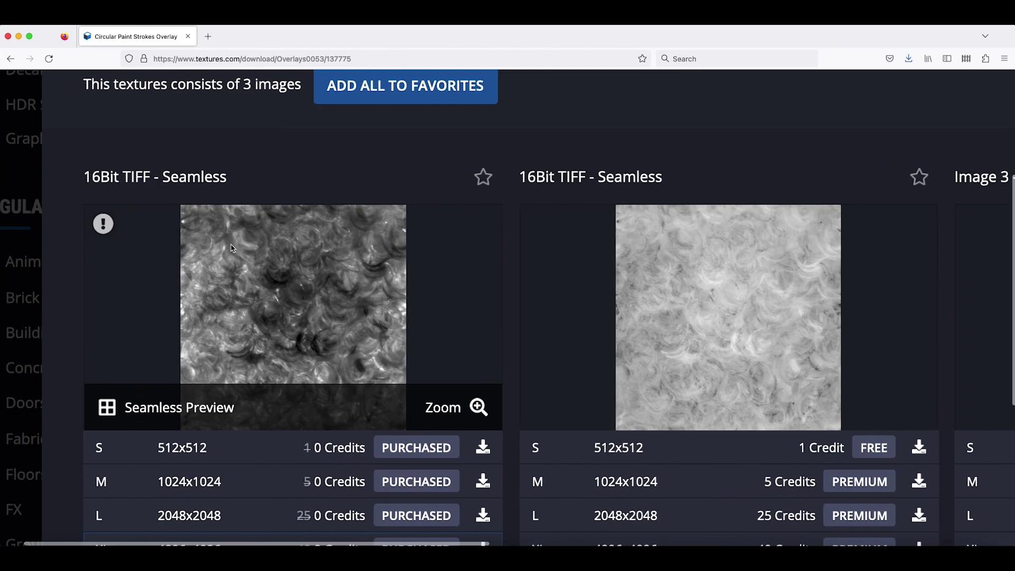
pyautogui.keyDown('ctrl'); pyautogui.scroll(-3, 300, 305); pyautogui.keyUp('ctrl')
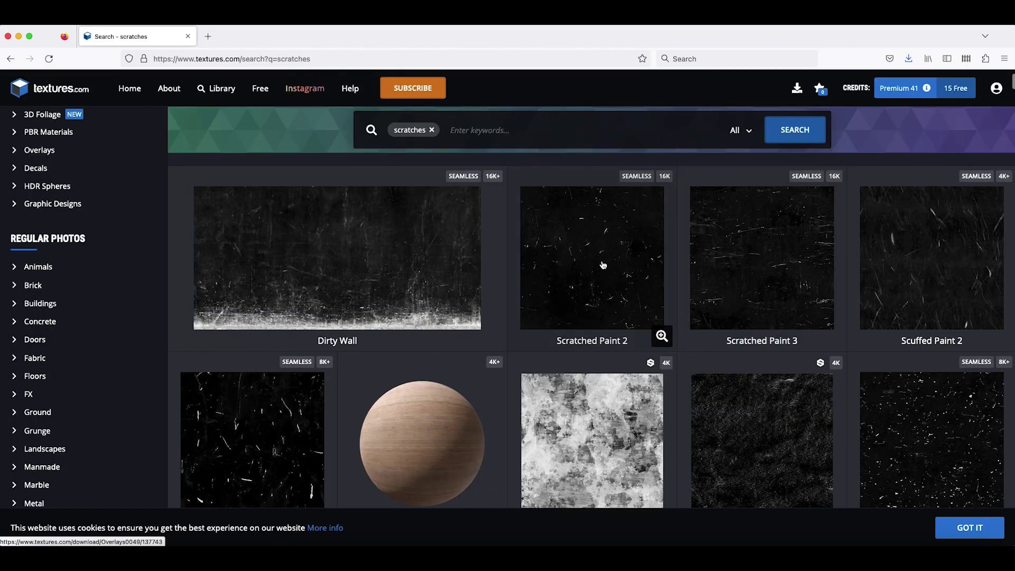
# Step: Open the Scratched Paint 2 overlay from the scratches search results and examine its black 16Bit TIFF image up close
pyautogui.click(580, 265)
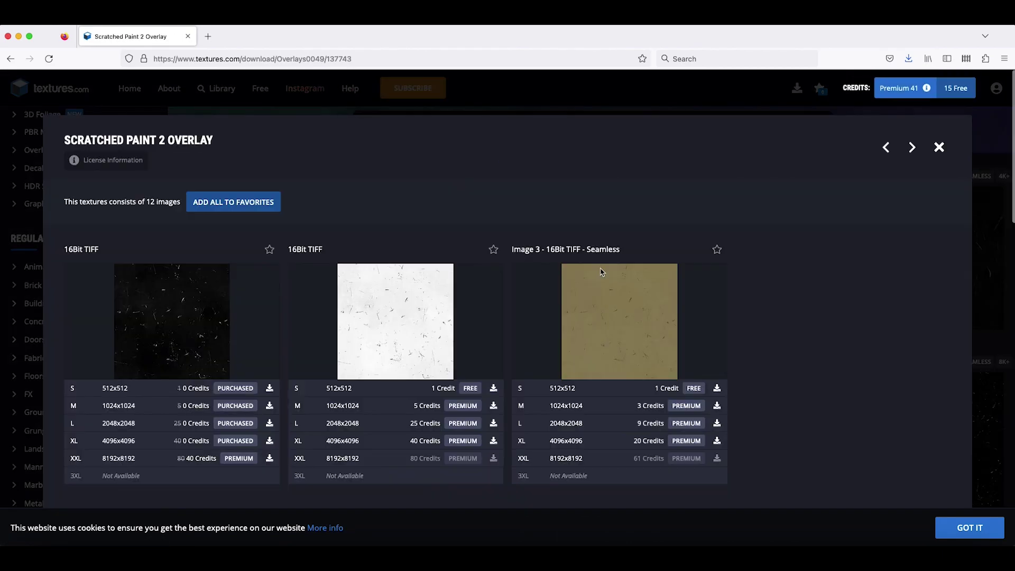
pyautogui.keyDown('ctrl'); pyautogui.scroll(5, 409, 294); pyautogui.keyUp('ctrl')
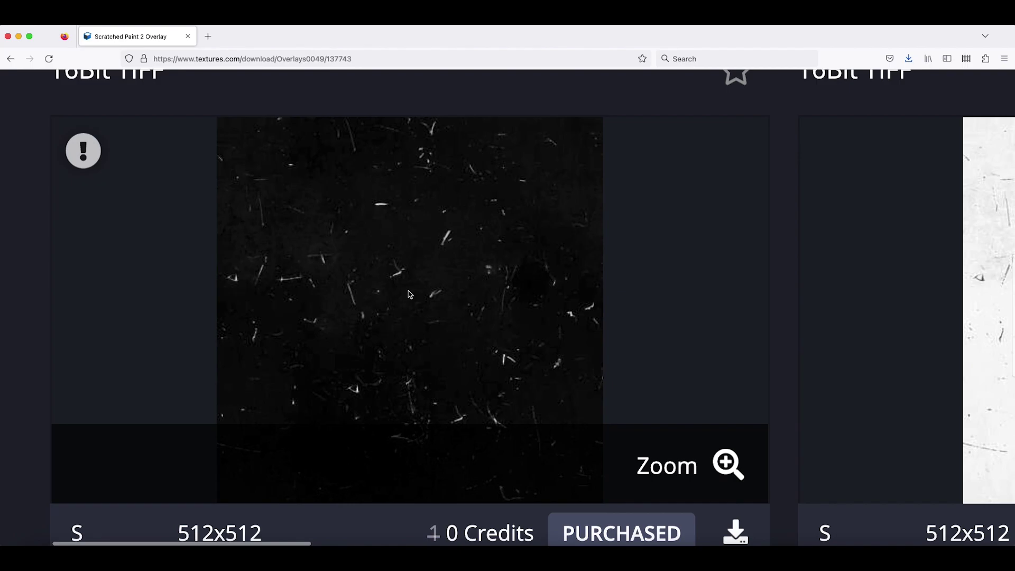
pyautogui.keyDown('ctrl'); pyautogui.scroll(-5, 409, 294); pyautogui.keyUp('ctrl')
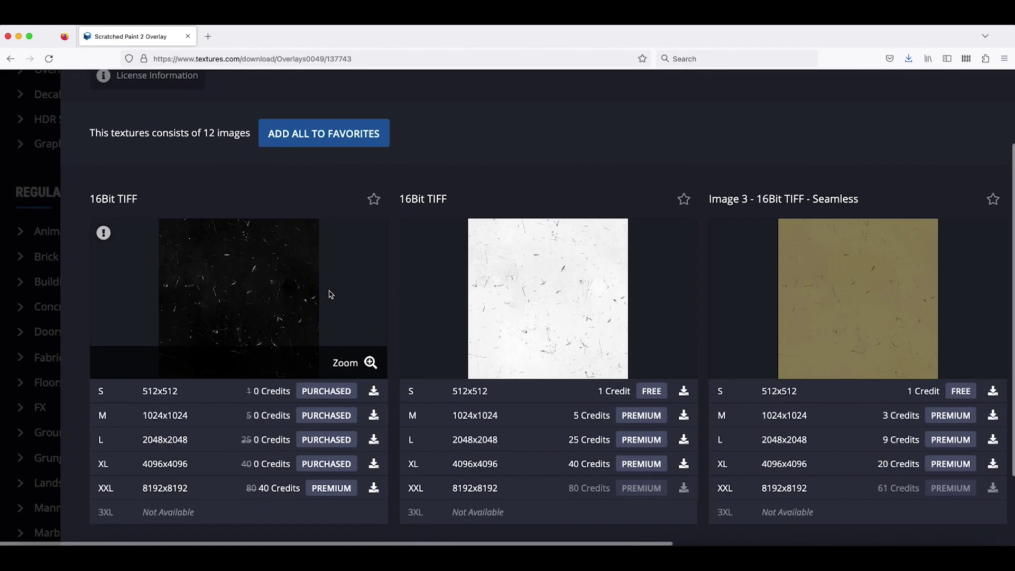
pyautogui.keyDown('ctrl'); pyautogui.scroll(-3, 154, 231); pyautogui.keyUp('ctrl')
pyautogui.keyDown('ctrl'); pyautogui.scroll(8, 117, 315); pyautogui.keyUp('ctrl')
pyautogui.hscroll(-2, 118, 315)
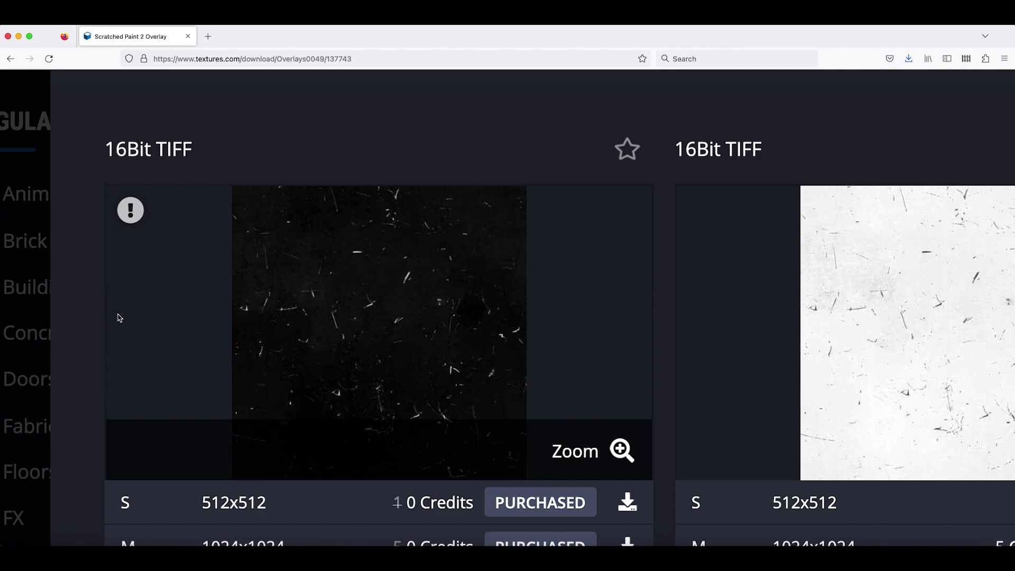
pyautogui.keyDown('ctrl'); pyautogui.scroll(1, 532, 340); pyautogui.keyUp('ctrl')
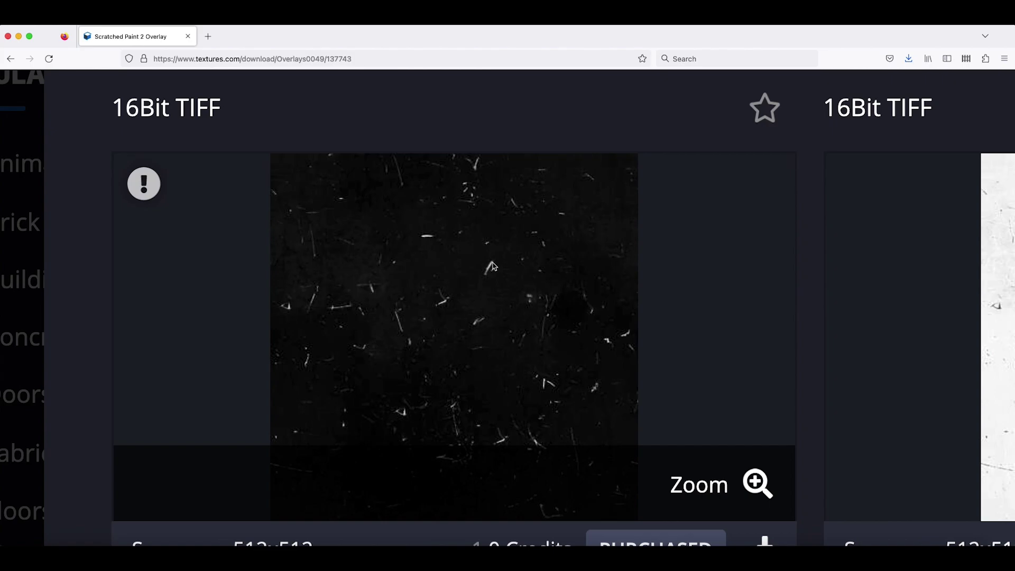
pyautogui.keyDown('ctrl'); pyautogui.scroll(-2, 388, 326); pyautogui.keyUp('ctrl')
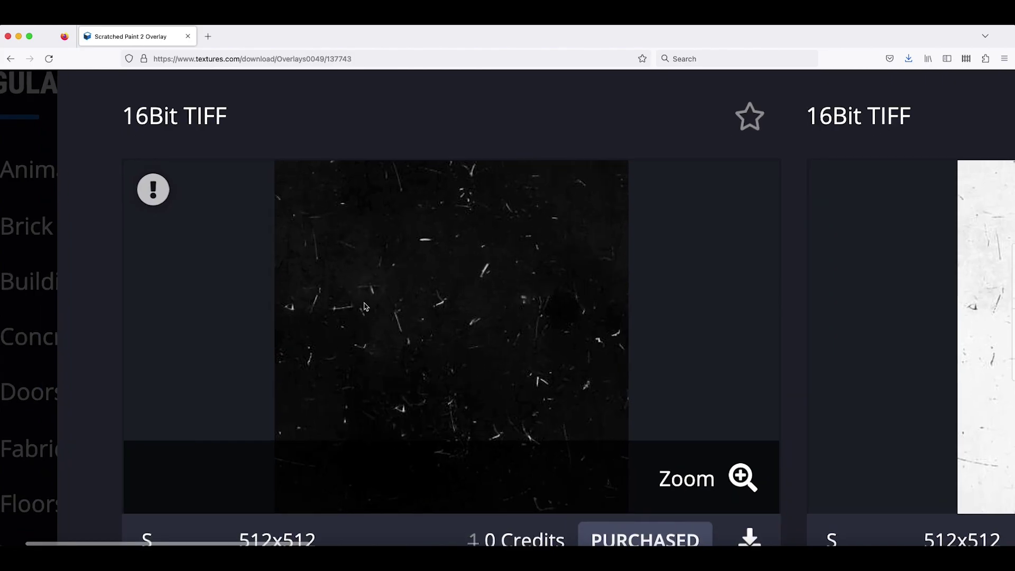
pyautogui.keyDown('ctrl'); pyautogui.scroll(-3, 311, 312); pyautogui.keyUp('ctrl')
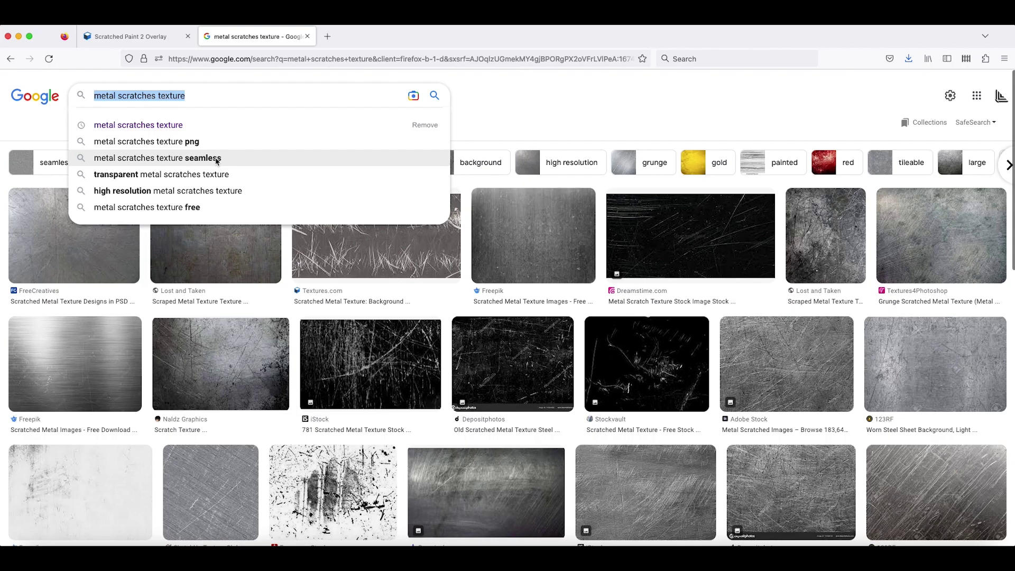
# Step: Browse the Google image results for "metal scratches texture", and return to Blender
pyautogui.click(537, 96)
pyautogui.scroll(-2, 387, 390)
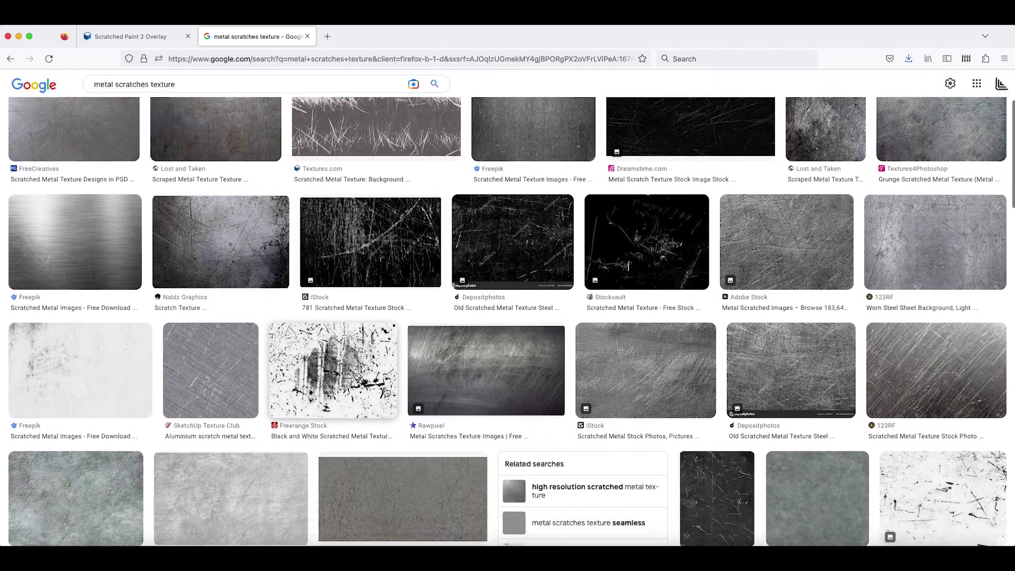
pyautogui.scroll(-8, 386, 392)
pyautogui.scroll(10, 662, 201)
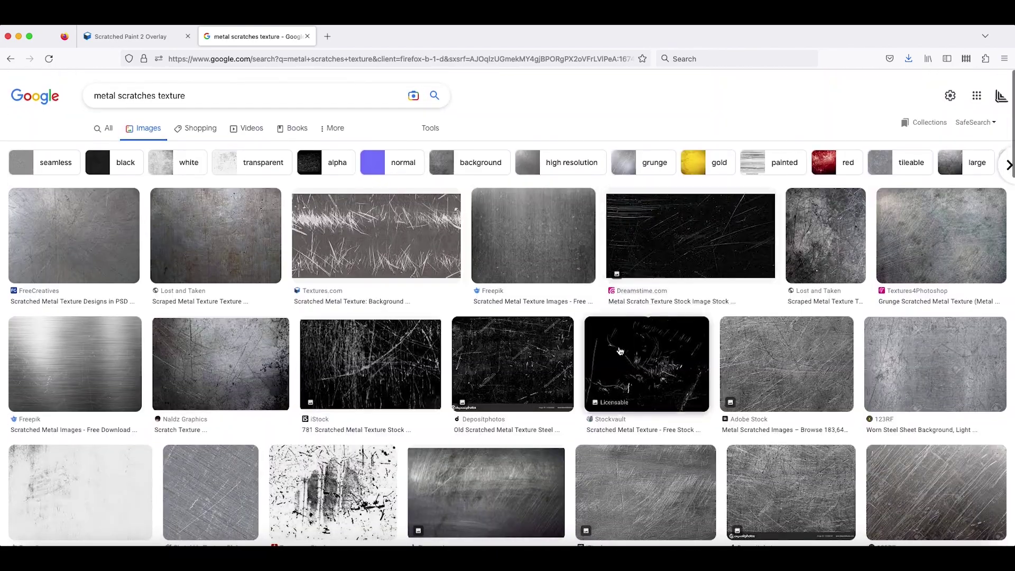
pyautogui.click(19, 37)
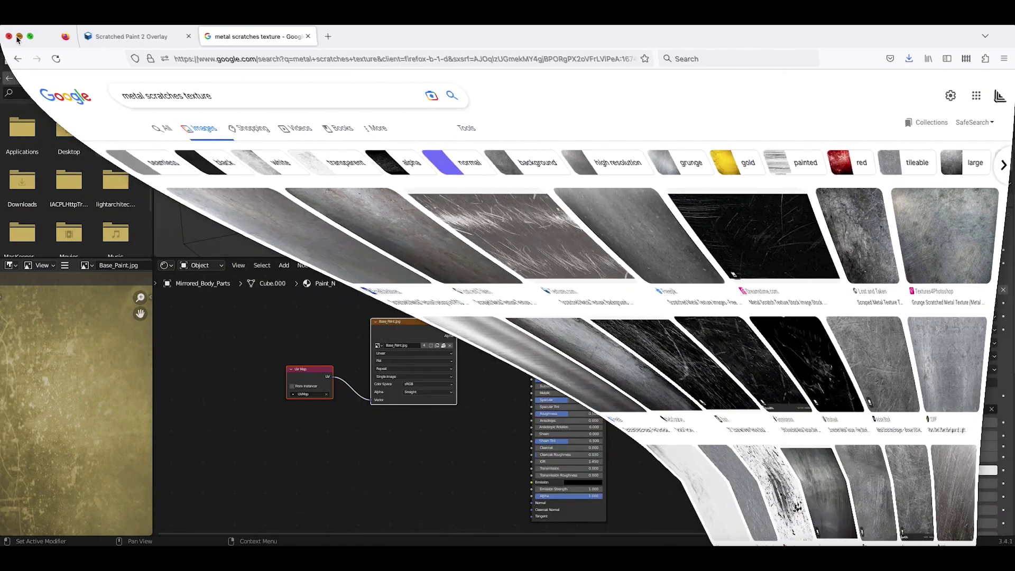
# Step: Move the UV Map and Base_Paint.jpg nodes farther away from the Principled BSDF node
pyautogui.click(665, 130)
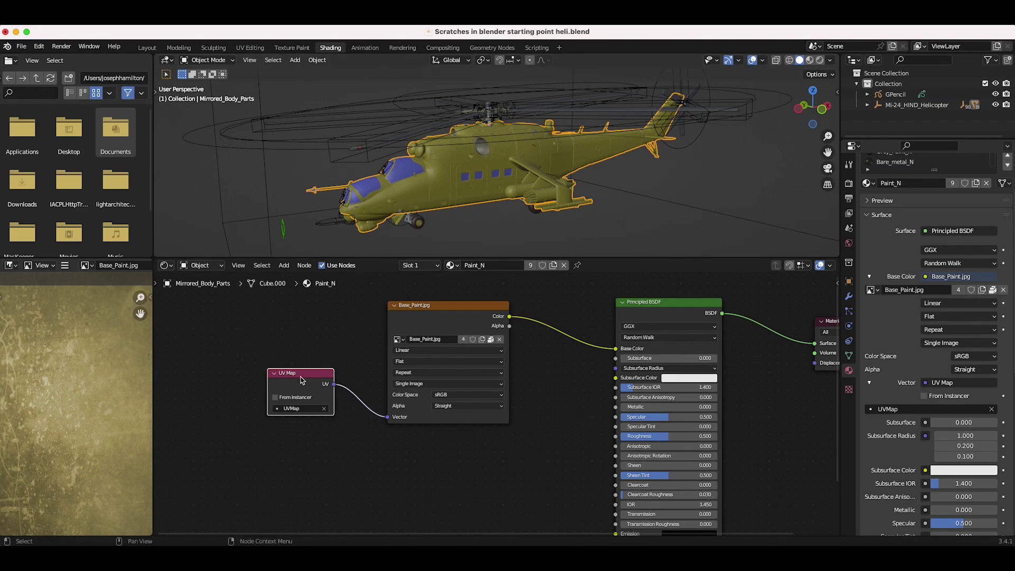
pyautogui.moveTo(298, 375); pyautogui.dragTo(266, 340)
pyautogui.moveTo(452, 305); pyautogui.dragTo(426, 287)
# Step: Return to the Layout workspace and put the helicopter body mesh into Edit Mode
pyautogui.click(144, 49)
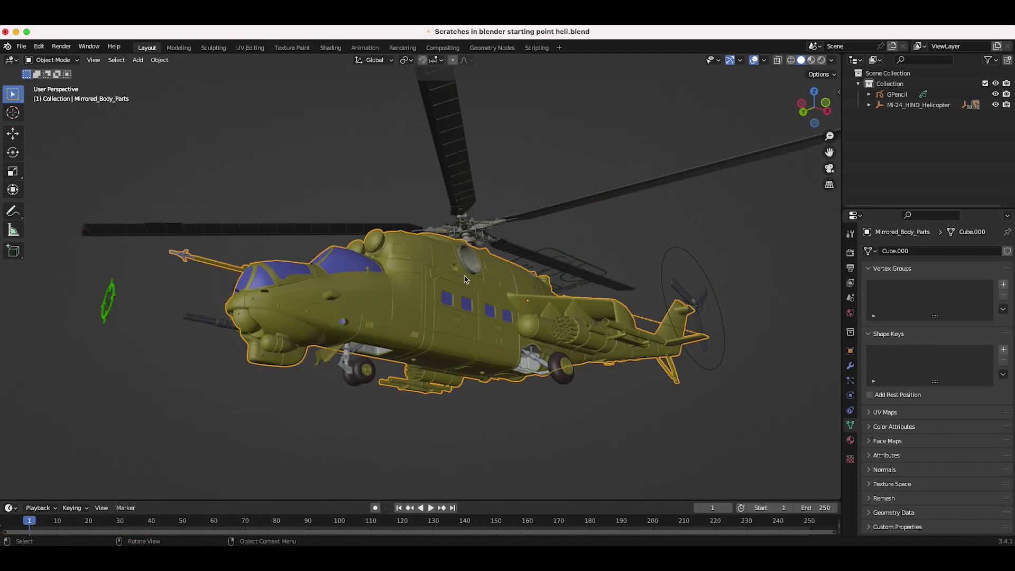
pyautogui.scroll(5, 435, 300)
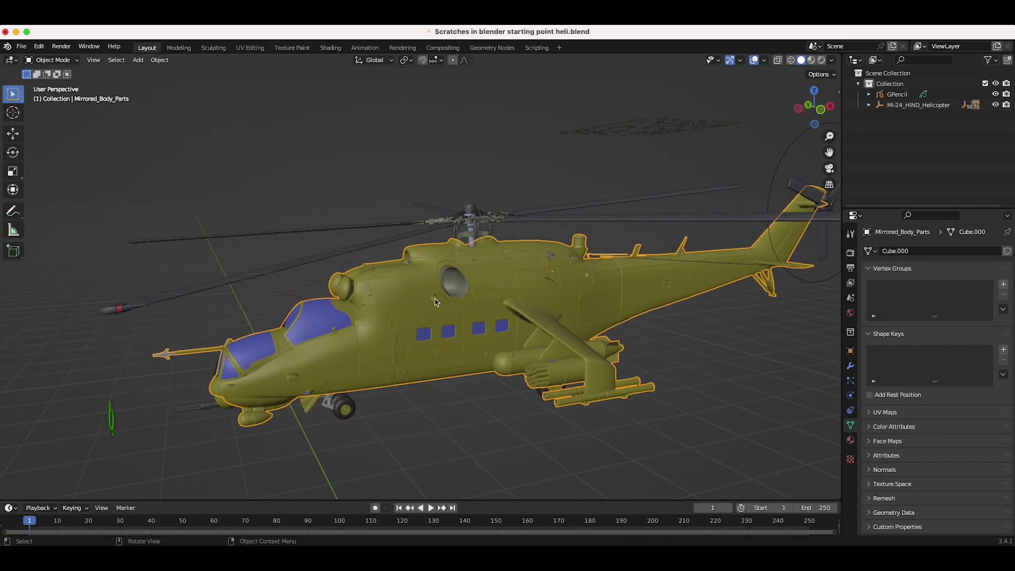
pyautogui.click(53, 60)
pyautogui.click(47, 86)
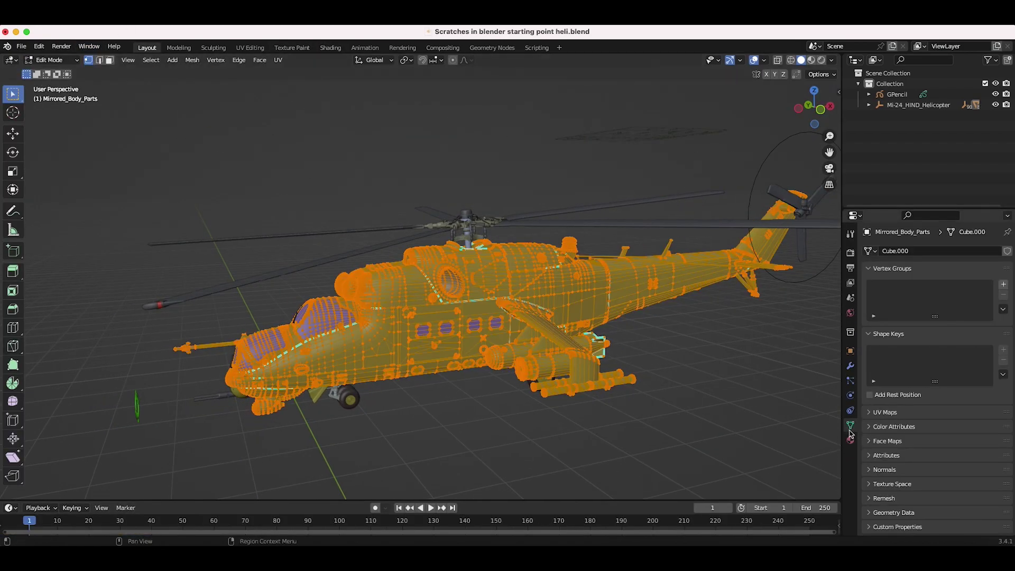
# Step: Add a second UV map to the helicopter body mesh and name it "Scratches 1"
pyautogui.click(886, 413)
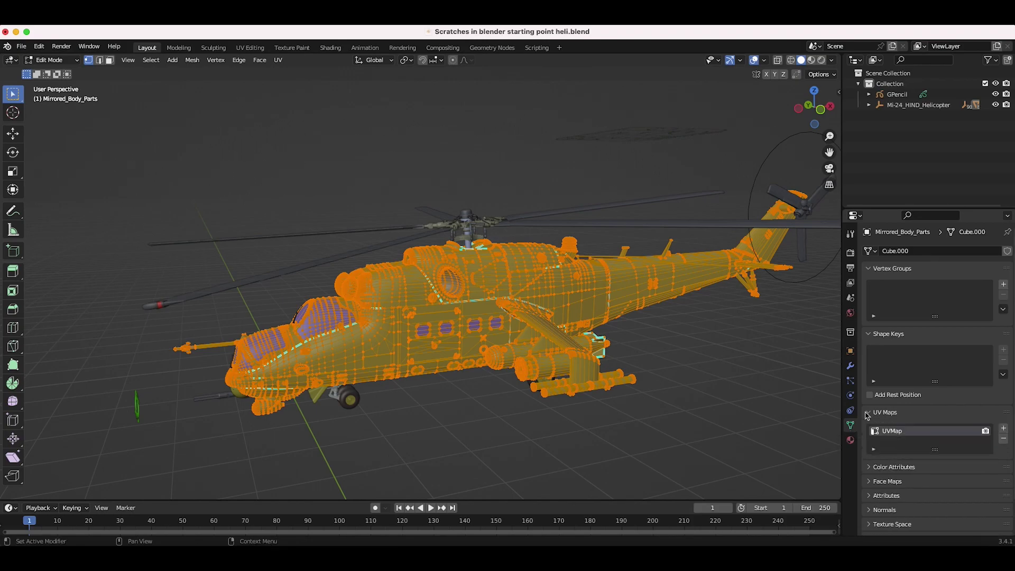
pyautogui.click(1004, 429)
pyautogui.doubleClick(891, 442)
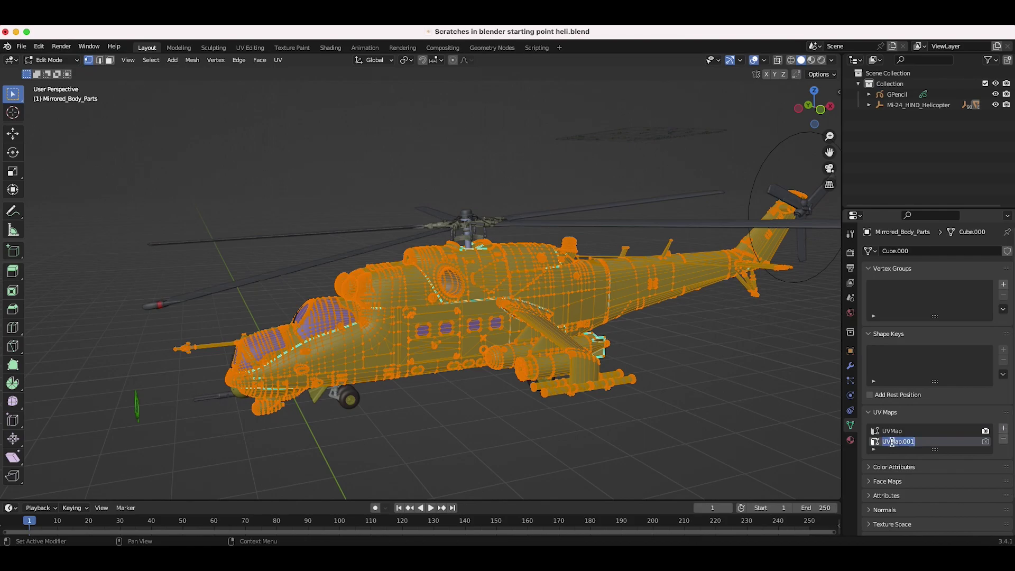
pyautogui.write('Scratches 1')
pyautogui.press('Return')
# Step: Switch to wireframe shading, select the entire body mesh, and unwrap it with Smart UV Project at a 66° angle limit
pyautogui.press('z')
pyautogui.click(431, 310)
pyautogui.scroll(-2, 419, 335)
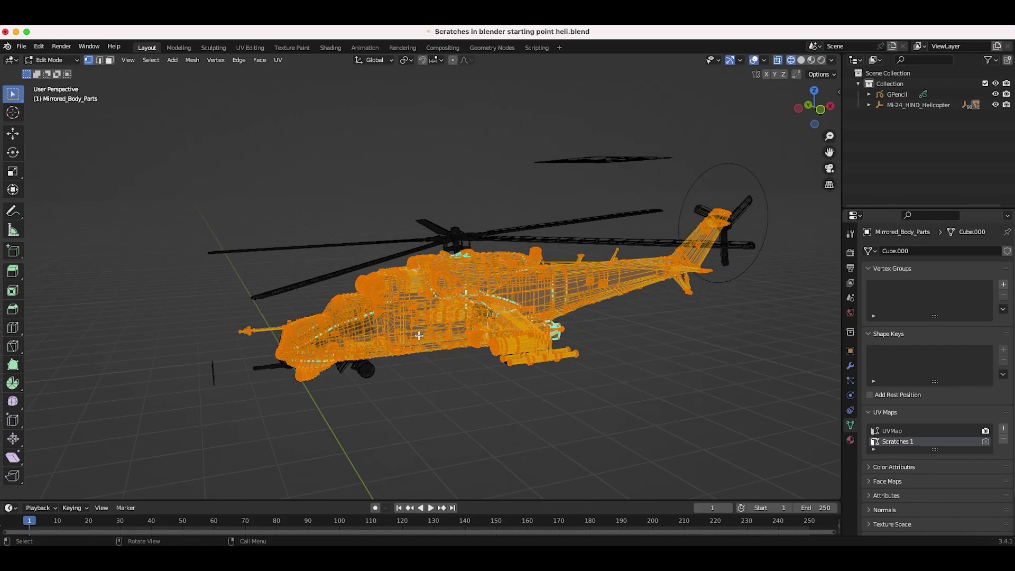
pyautogui.scroll(-1, 418, 335)
pyautogui.moveTo(755, 133); pyautogui.dragTo(133, 447)
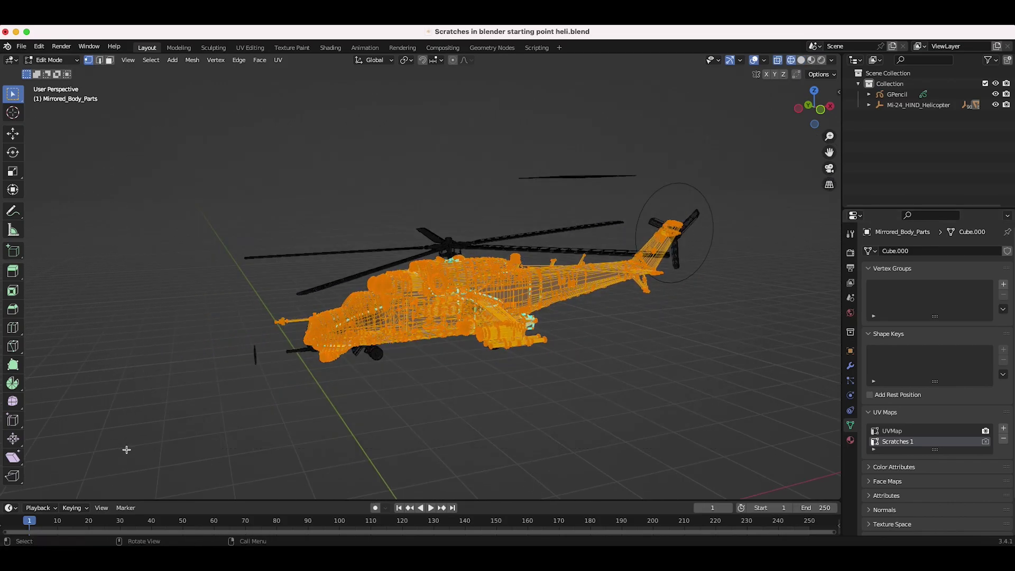
pyautogui.press('u')
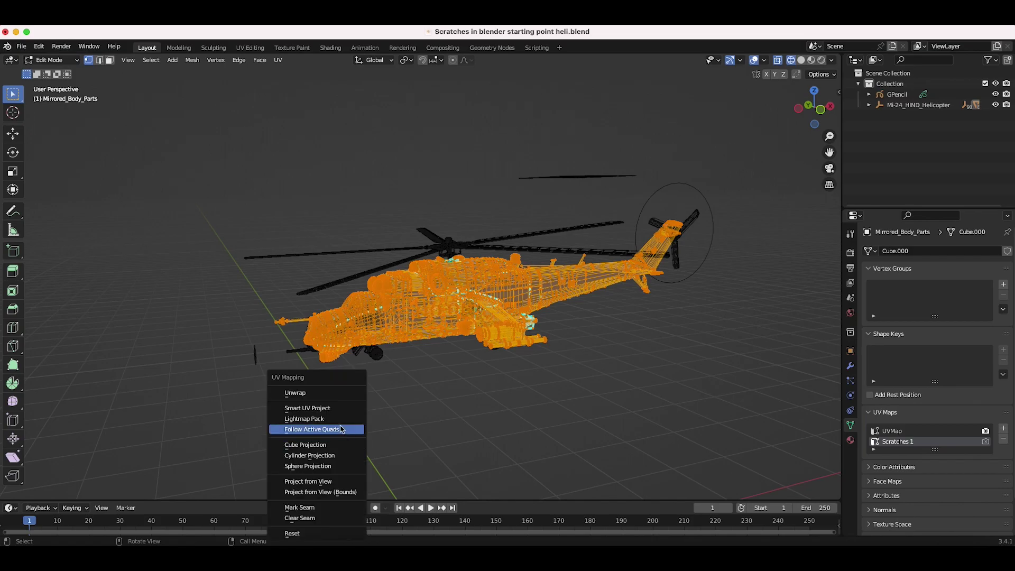
pyautogui.click(306, 409)
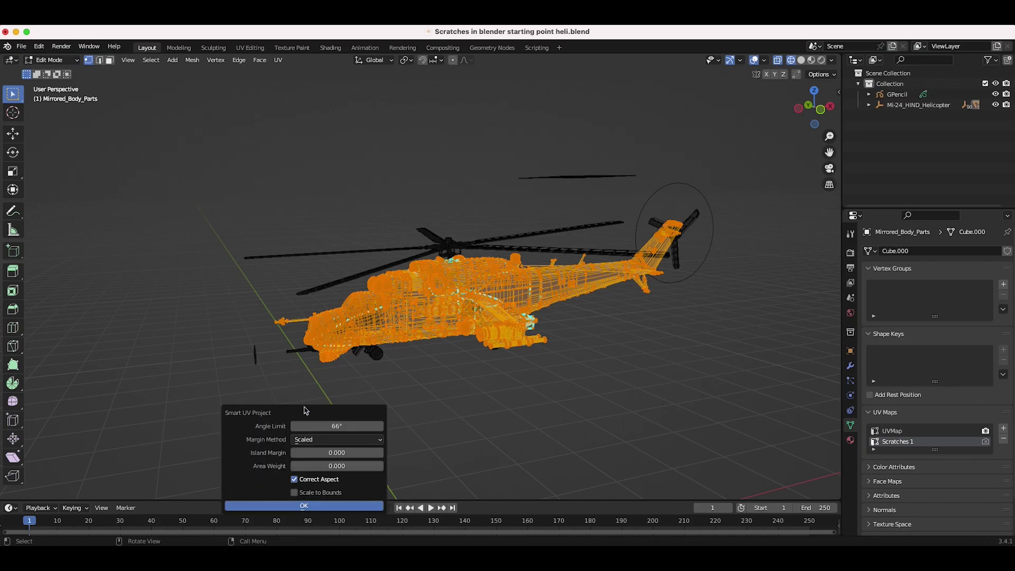
pyautogui.click(306, 505)
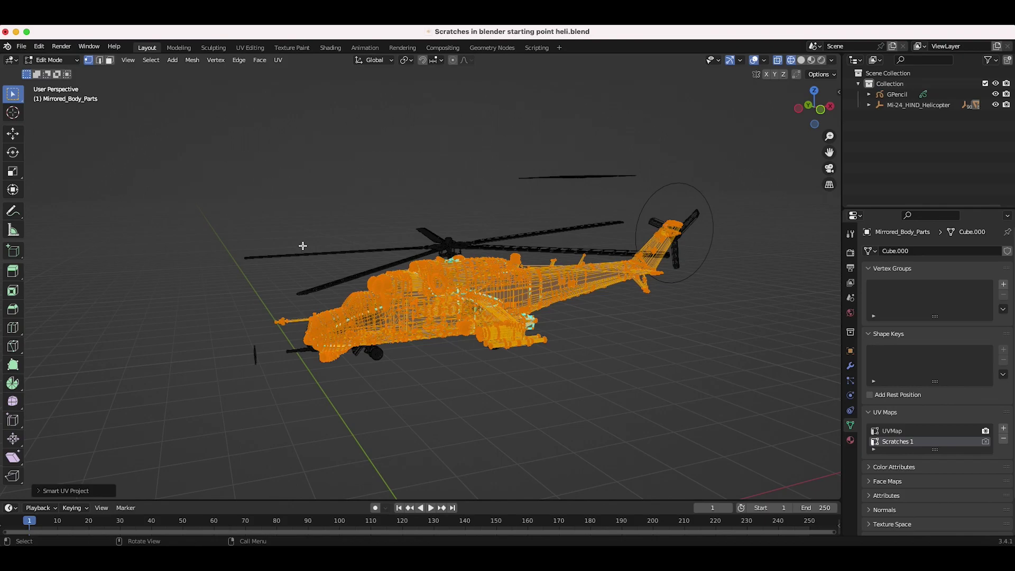
# Step: Return the body to solid shading and Object Mode, and open the Shading workspace with an enlarged node editor
pyautogui.press('z')
pyautogui.click(373, 247)
pyautogui.click(52, 61)
pyautogui.click(48, 72)
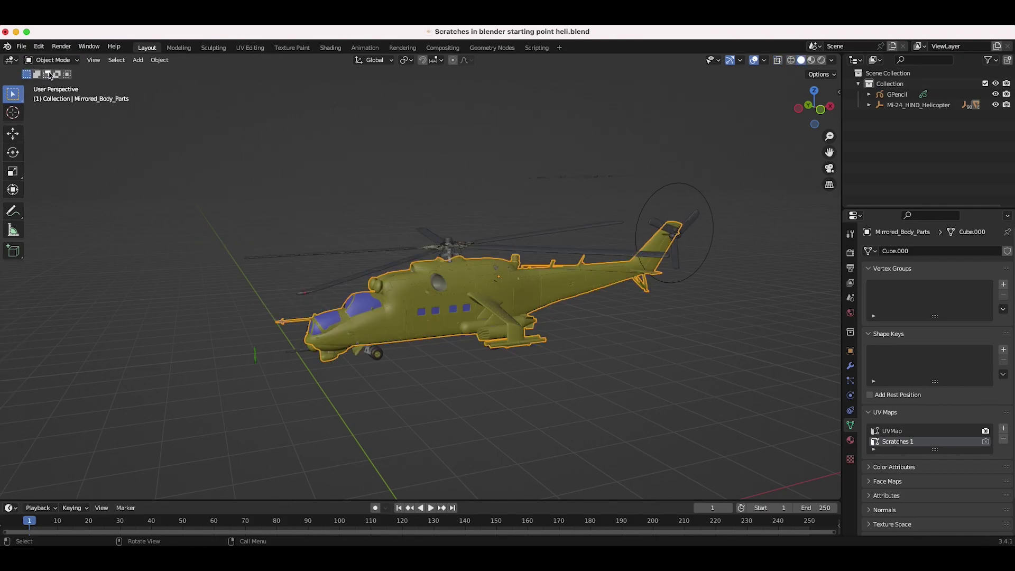
pyautogui.click(331, 48)
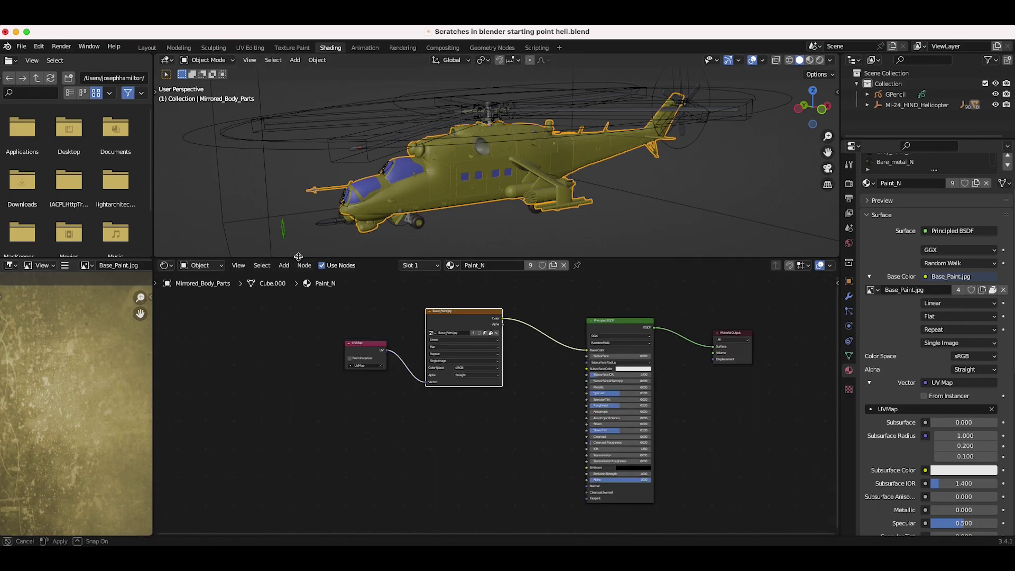
pyautogui.moveTo(298, 257); pyautogui.dragTo(297, 326)
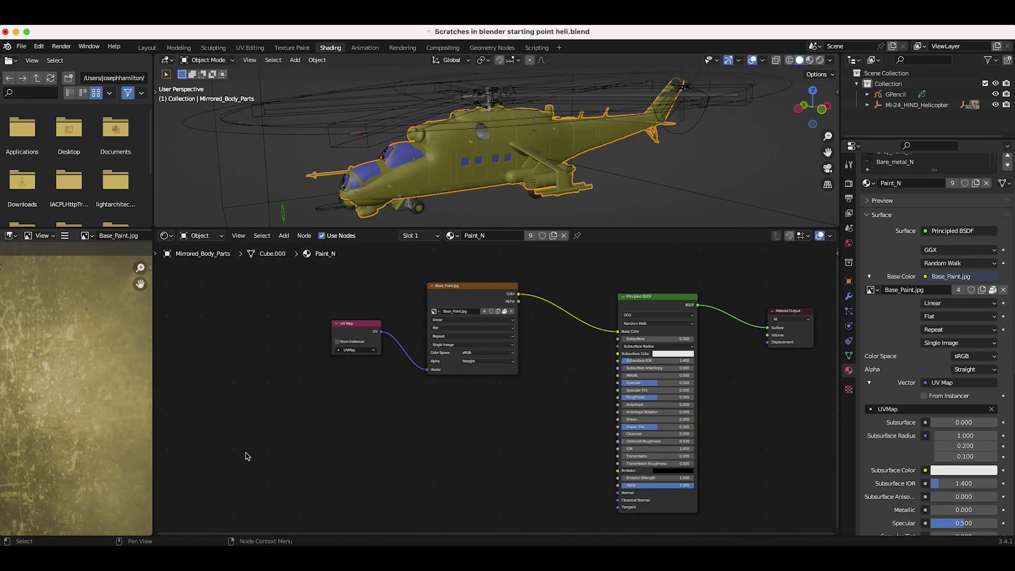
# Step: Add an Image Texture node below the existing nodes and load the ScratchedPaint2 overlay image into it
pyautogui.hotkey('shift', 'a')
pyautogui.moveTo(211, 469)
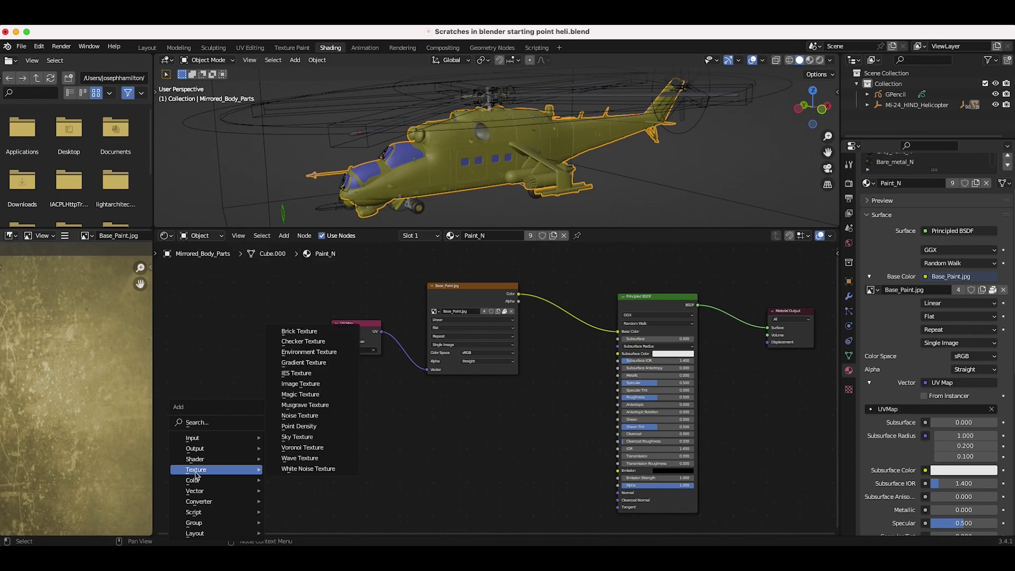
pyautogui.click(301, 388)
pyautogui.click(336, 417)
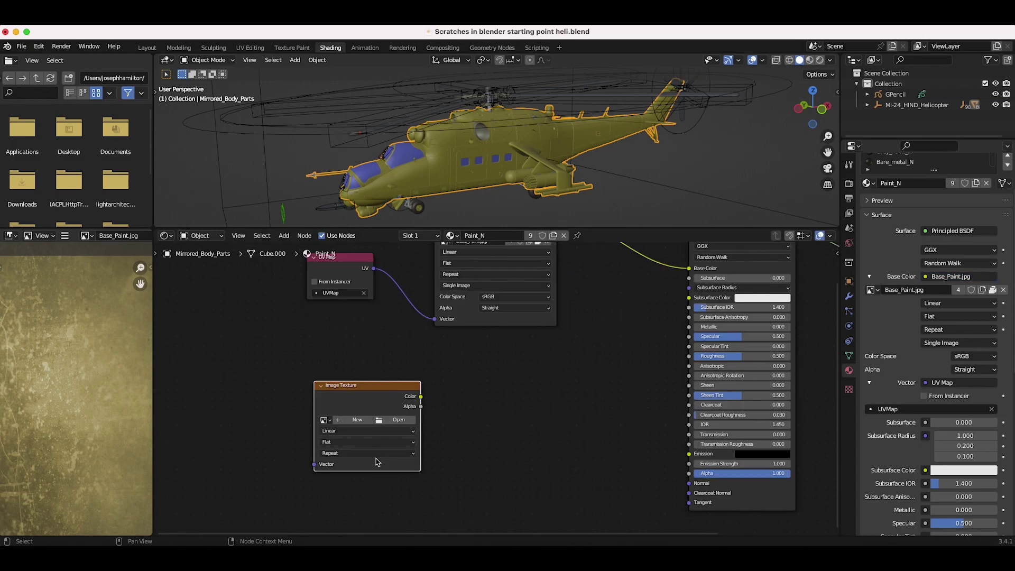
pyautogui.click(396, 421)
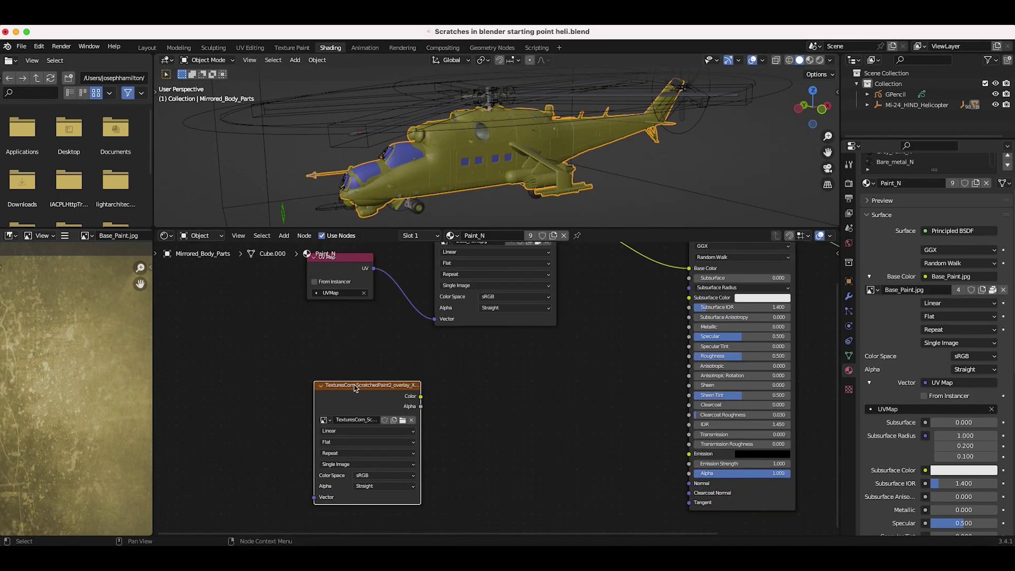
pyautogui.scroll(-1, 356, 388)
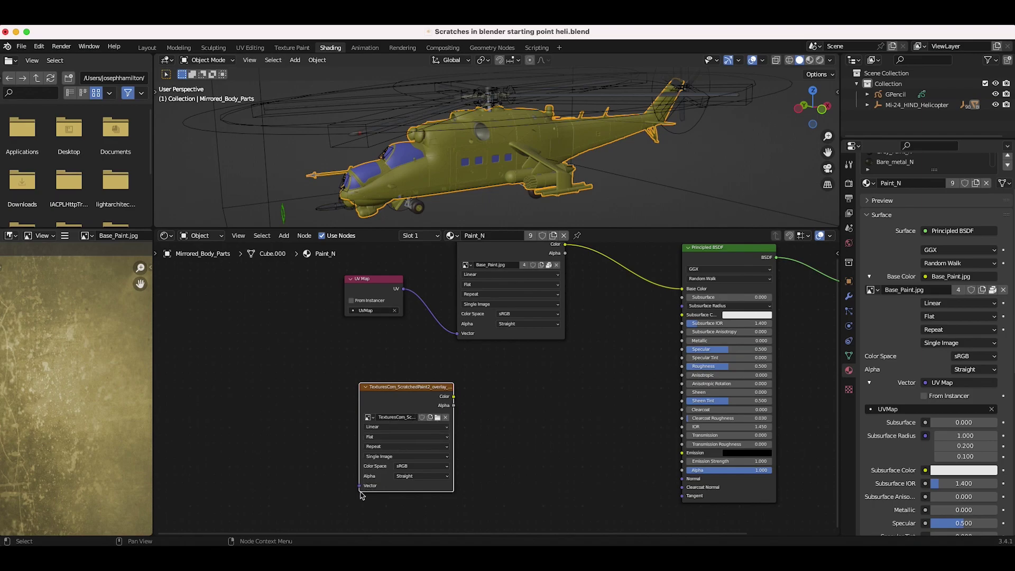
# Step: Add a UV Map node set to Scratches 1 and connect it to the overlay texture's Vector input
pyautogui.hotkey('shift', 'a')
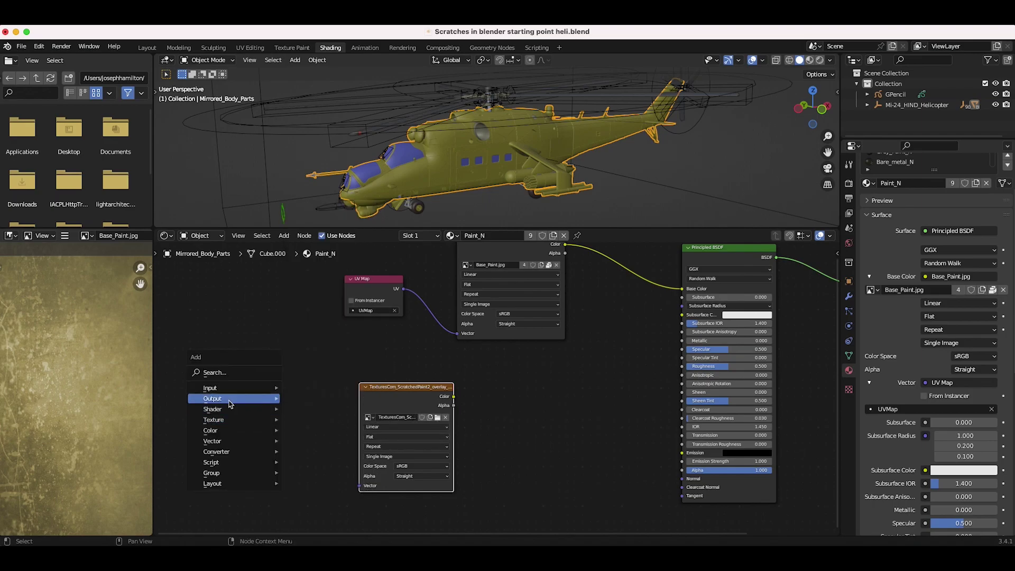
pyautogui.moveTo(259, 388)
pyautogui.click(310, 355)
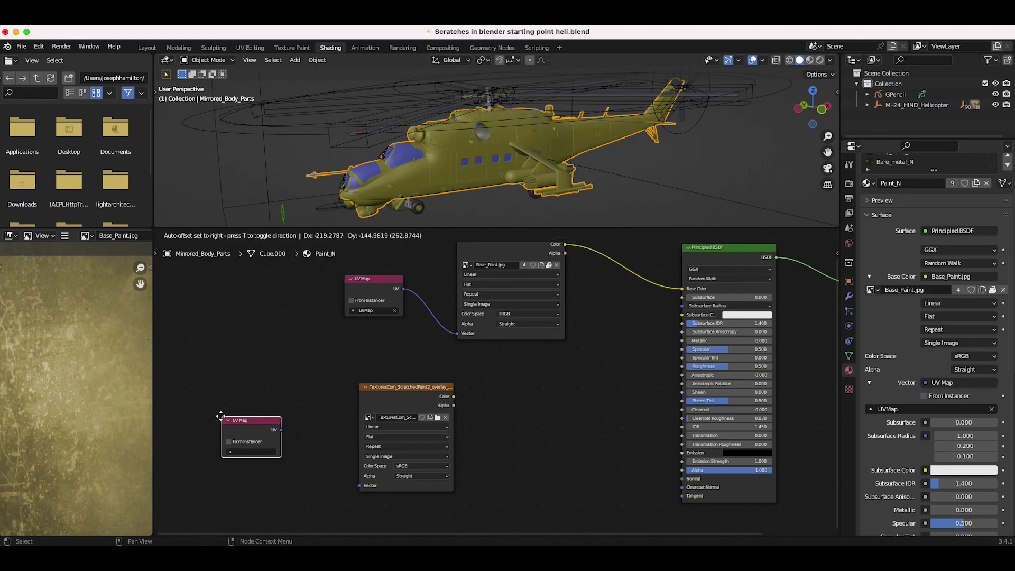
pyautogui.click(225, 414)
pyautogui.moveTo(279, 429); pyautogui.dragTo(359, 485)
pyautogui.click(246, 450)
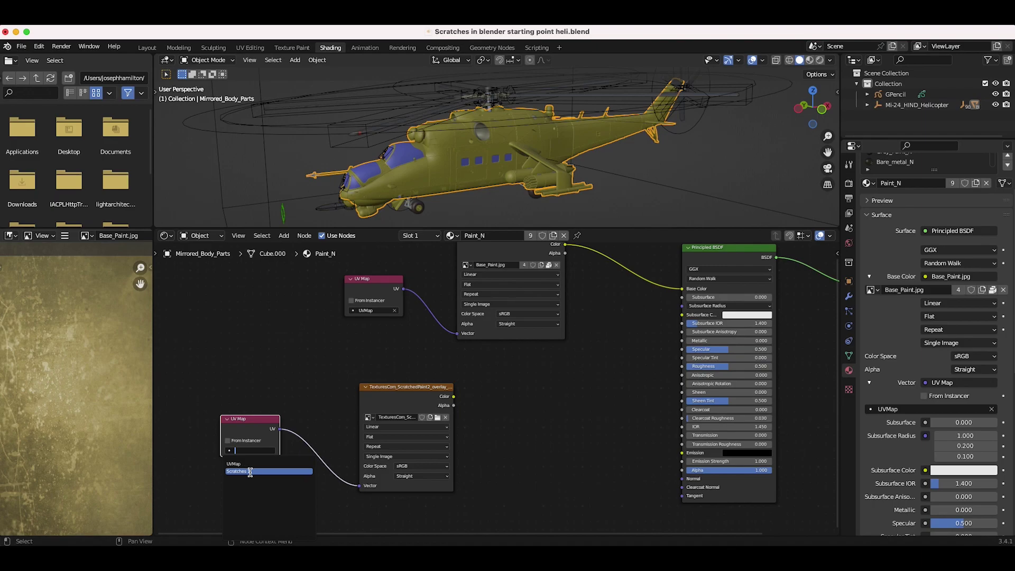
pyautogui.click(250, 471)
# Step: Display the ScratchedPaint2 overlay in the image editor, widening and zooming it out so the whole texture fits
pyautogui.click(85, 235)
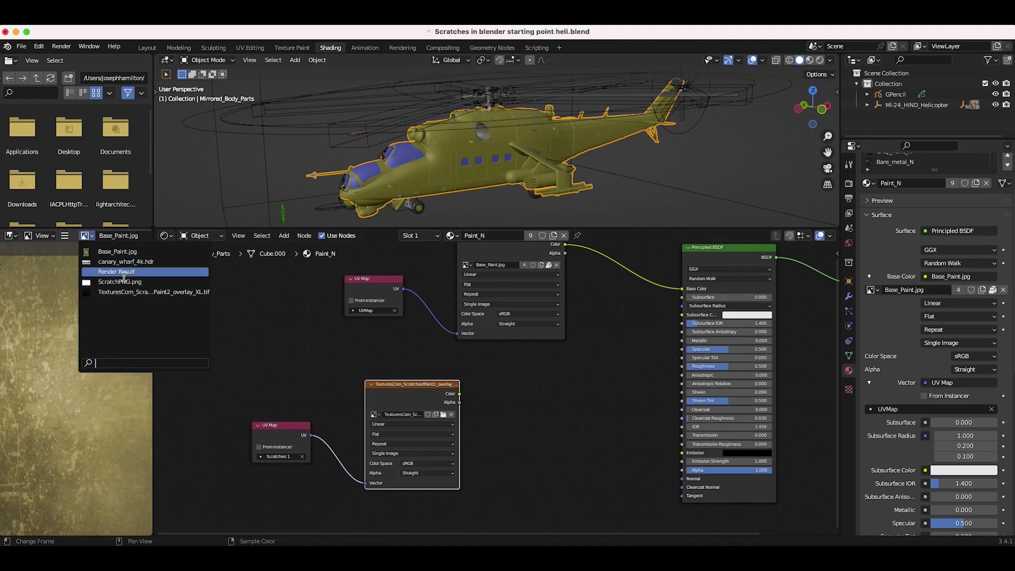
pyautogui.click(121, 292)
pyautogui.moveTo(153, 374); pyautogui.dragTo(214, 401)
pyautogui.scroll(-5, 198, 361)
pyautogui.moveTo(452, 398); pyautogui.dragTo(447, 389)
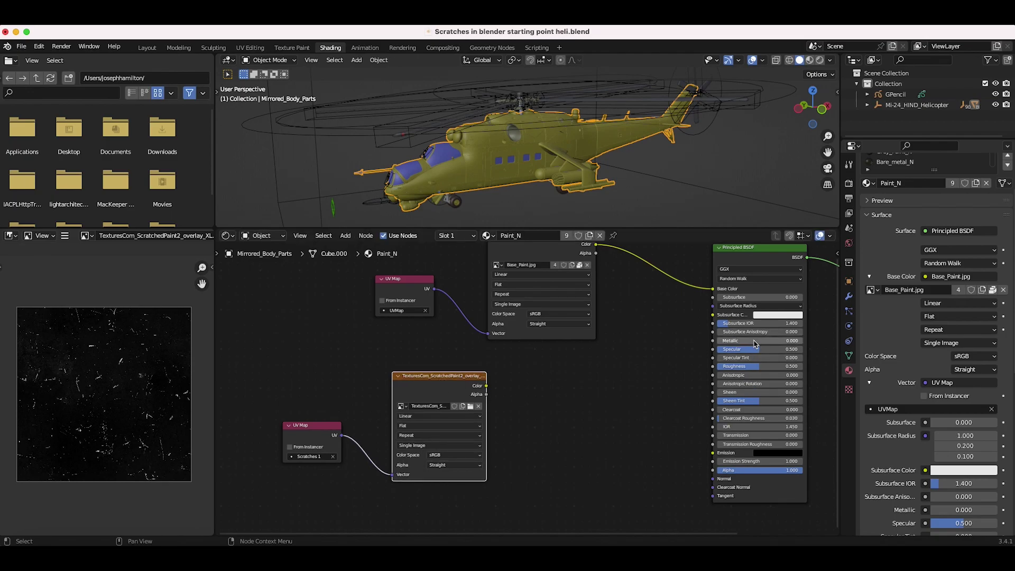
# Step: Connect the overlay texture's Color directly to the Material Output Surface and inspect the scratches on the helicopter in Rendered shading
pyautogui.hscroll(4, 680, 366)
pyautogui.scroll(-1, 680, 366)
pyautogui.hscroll(-1, 504, 392)
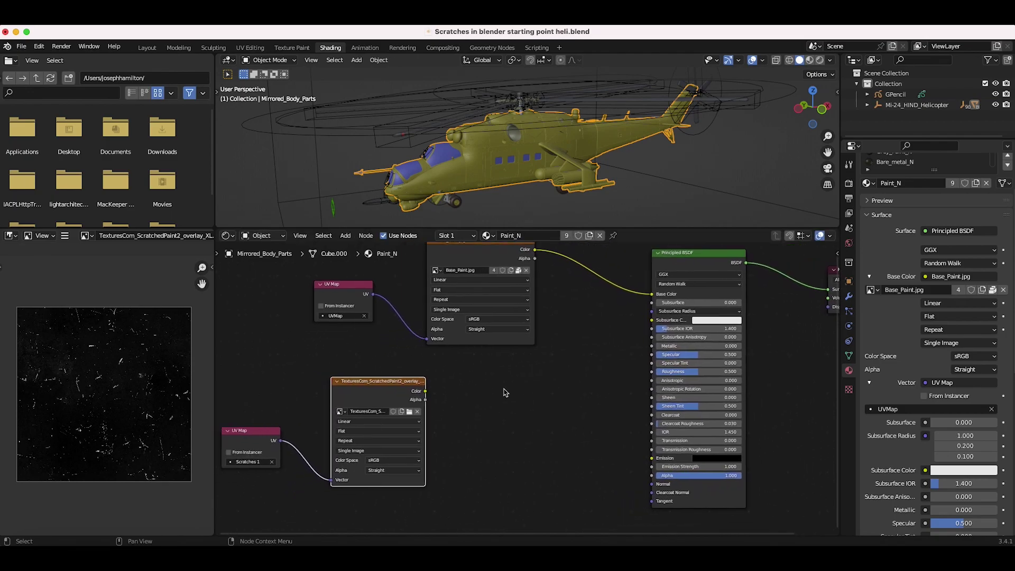
pyautogui.scroll(-2, 376, 399)
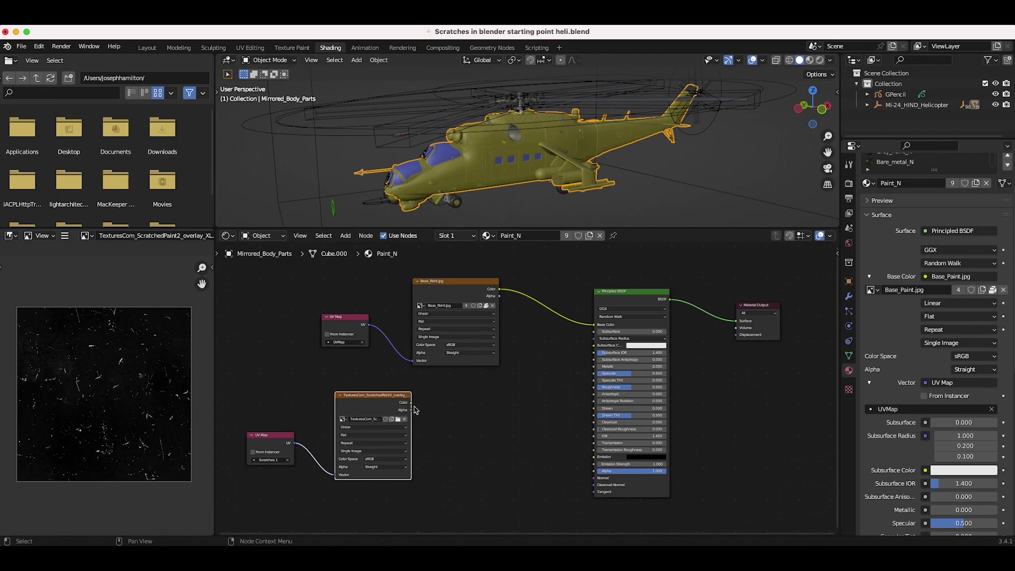
pyautogui.moveTo(411, 403)
pyautogui.mouseDown()
pyautogui.moveTo(603, 367)
pyautogui.moveTo(743, 324)
pyautogui.mouseUp()
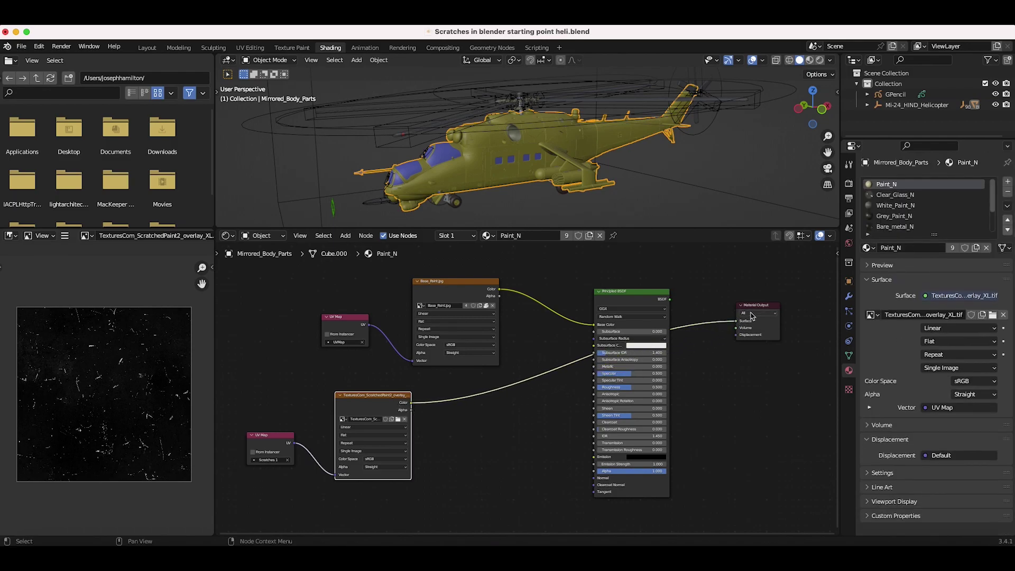
pyautogui.press('z')
pyautogui.click(555, 129)
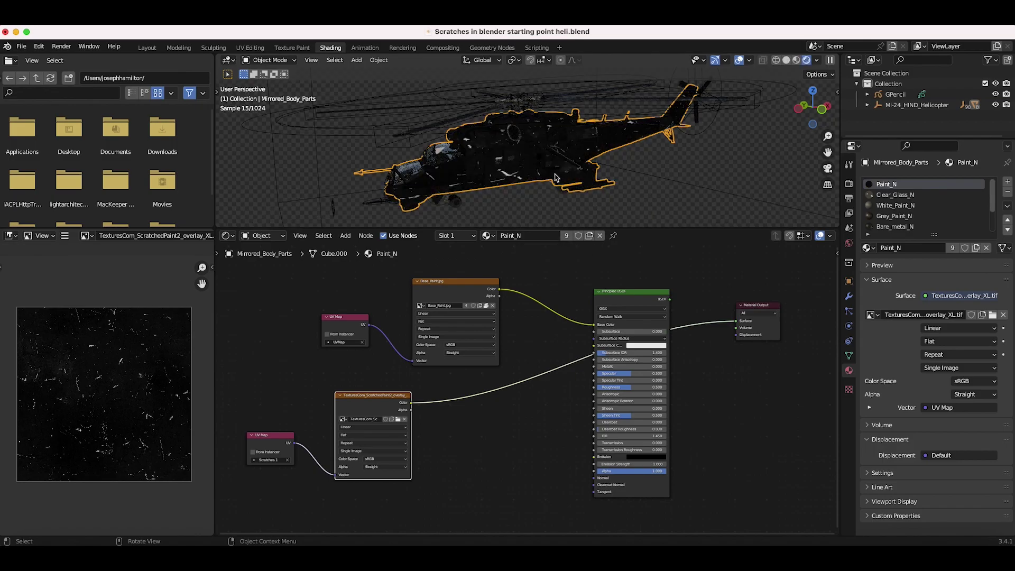
pyautogui.hscroll(5, 619, 161)
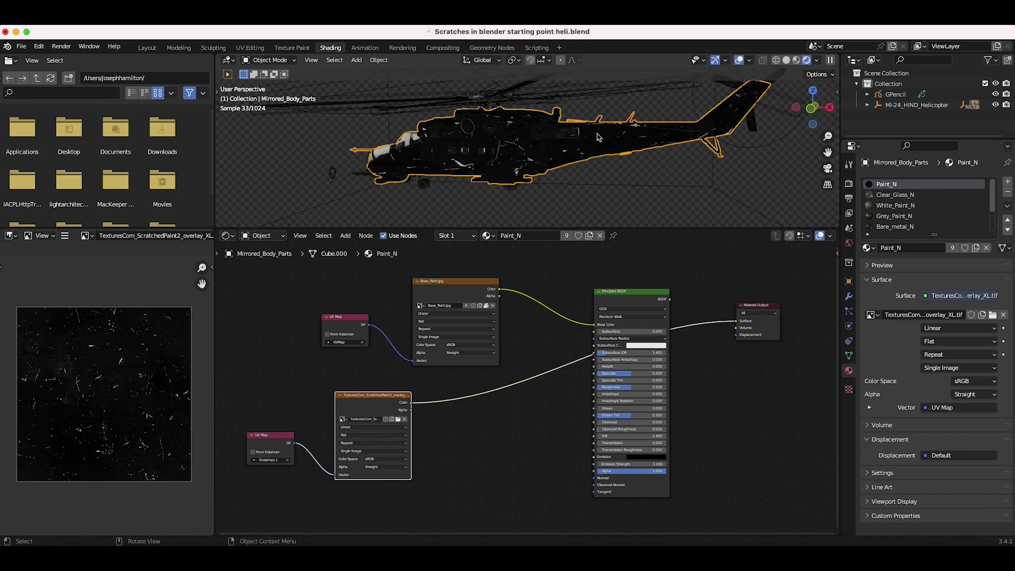
pyautogui.hscroll(-5, 492, 169)
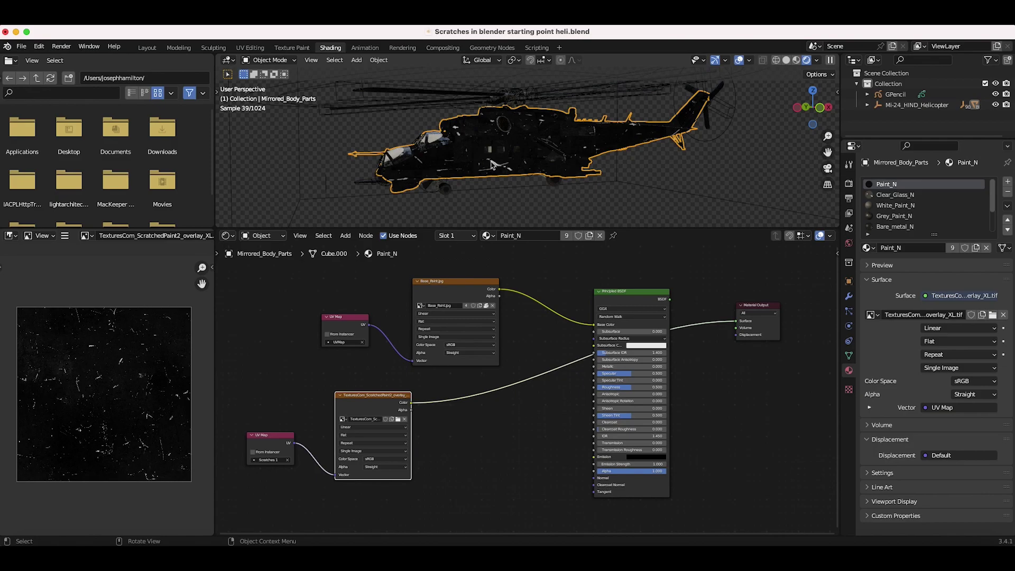
pyautogui.moveTo(491, 165); pyautogui.dragTo(473, 178, button='middle')
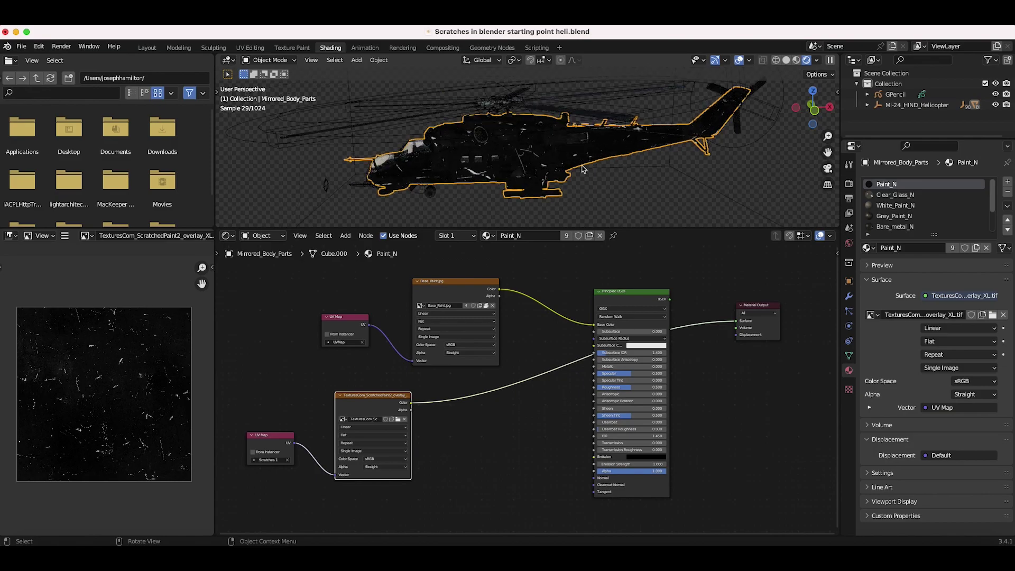
# Step: Reconnect the Principled BSDF output to the Material Output Surface
pyautogui.moveTo(670, 299); pyautogui.dragTo(687, 305)
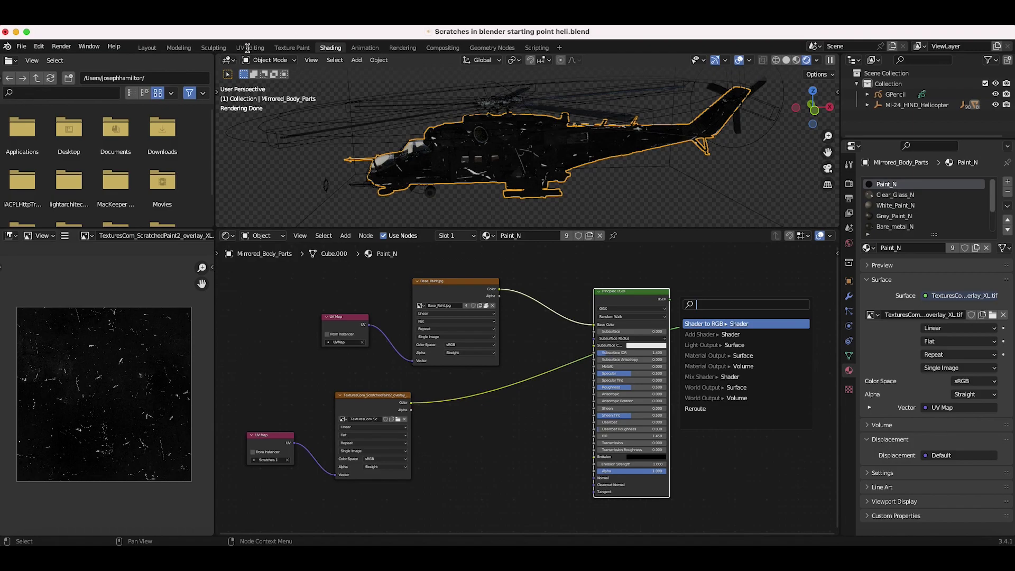
pyautogui.click(678, 250)
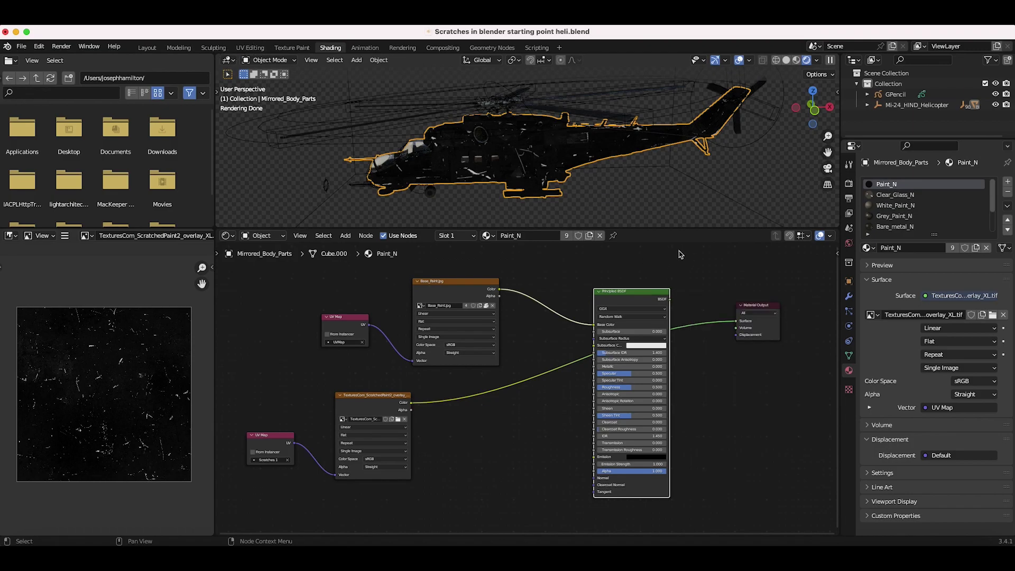
pyautogui.moveTo(670, 299); pyautogui.dragTo(736, 321)
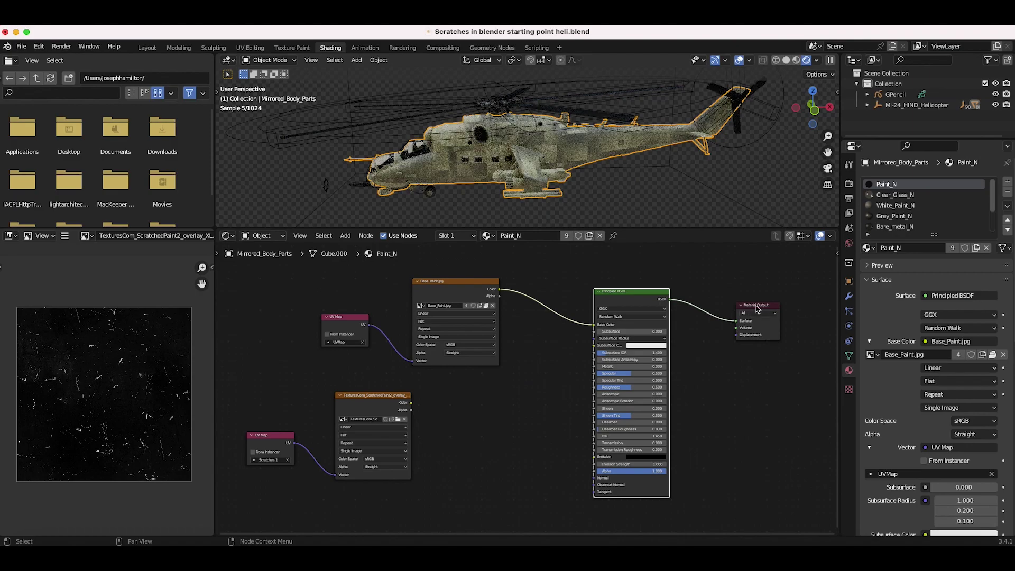
# Step: Connect the overlay texture's Color to the Metallic and Roughness inputs of the Principled BSDF
pyautogui.click(410, 406)
pyautogui.moveTo(411, 403); pyautogui.dragTo(593, 368)
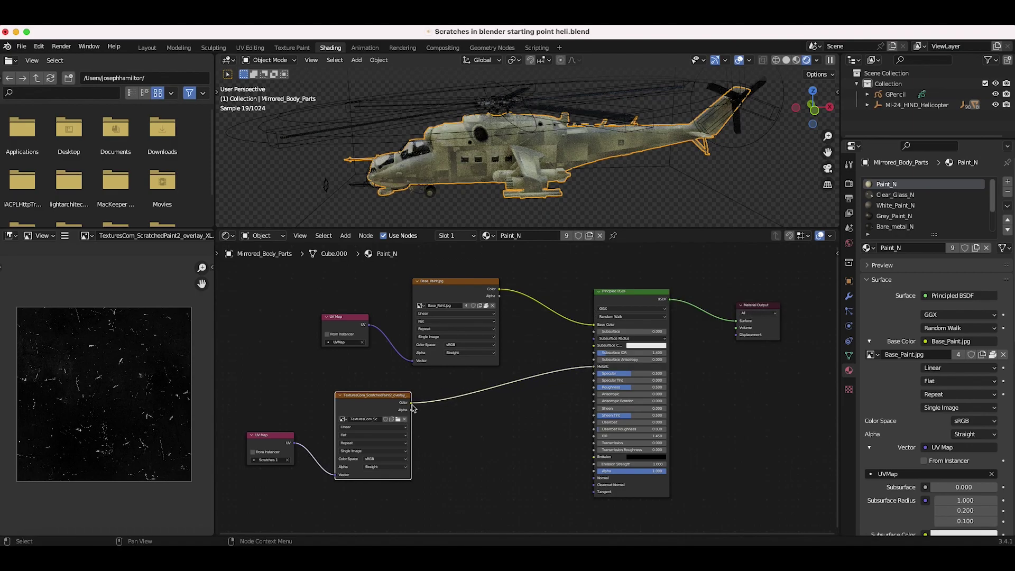
pyautogui.moveTo(411, 403); pyautogui.dragTo(593, 388)
# Step: Insert an Invert node between the overlay texture's Color and the Roughness input, and view the helicopter from another angle
pyautogui.scroll(4, 621, 392)
pyautogui.moveTo(327, 398); pyautogui.dragTo(369, 398)
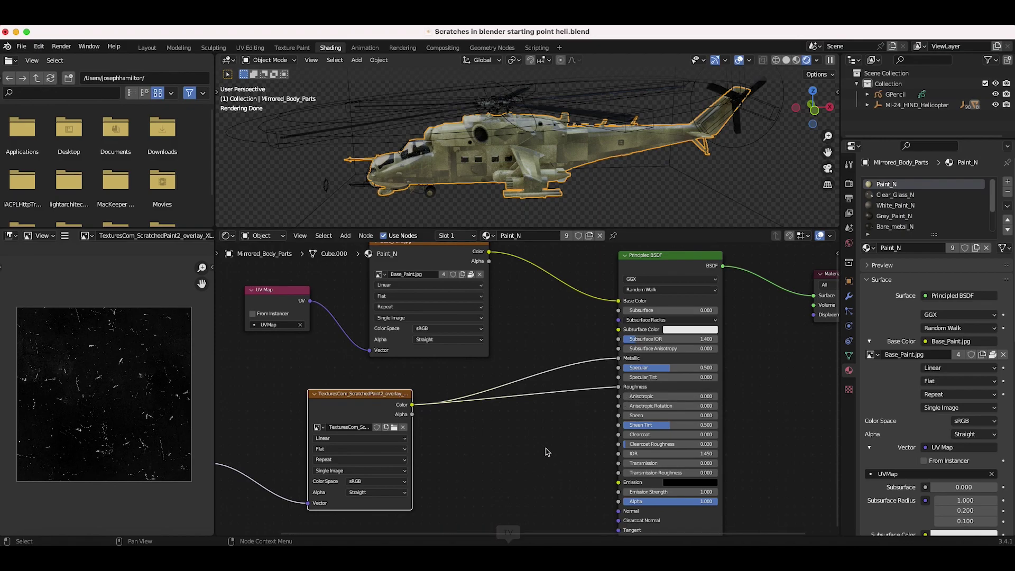
pyautogui.hotkey('shift', 'a')
pyautogui.click(512, 423)
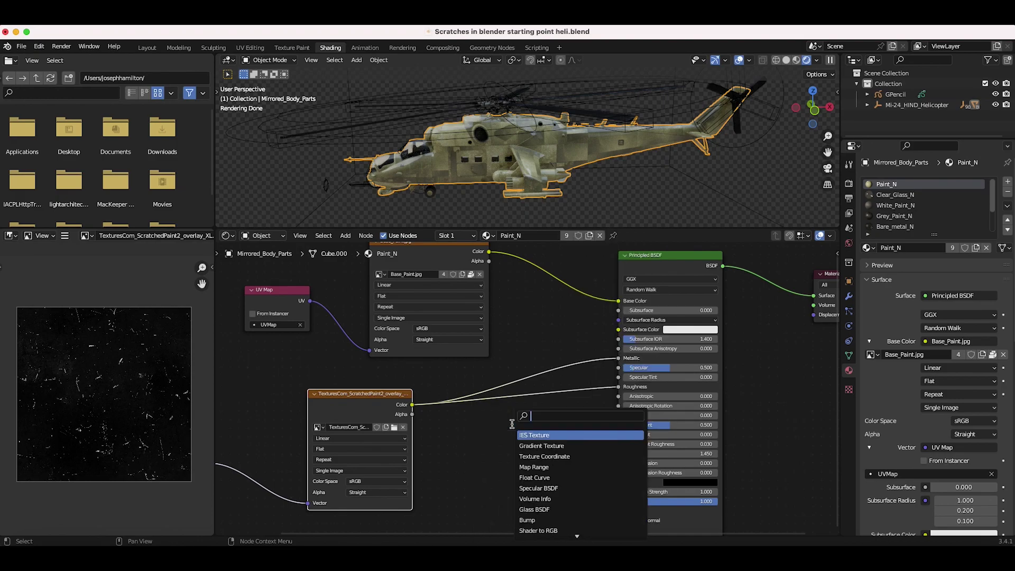
pyautogui.write('inv')
pyautogui.press('Return')
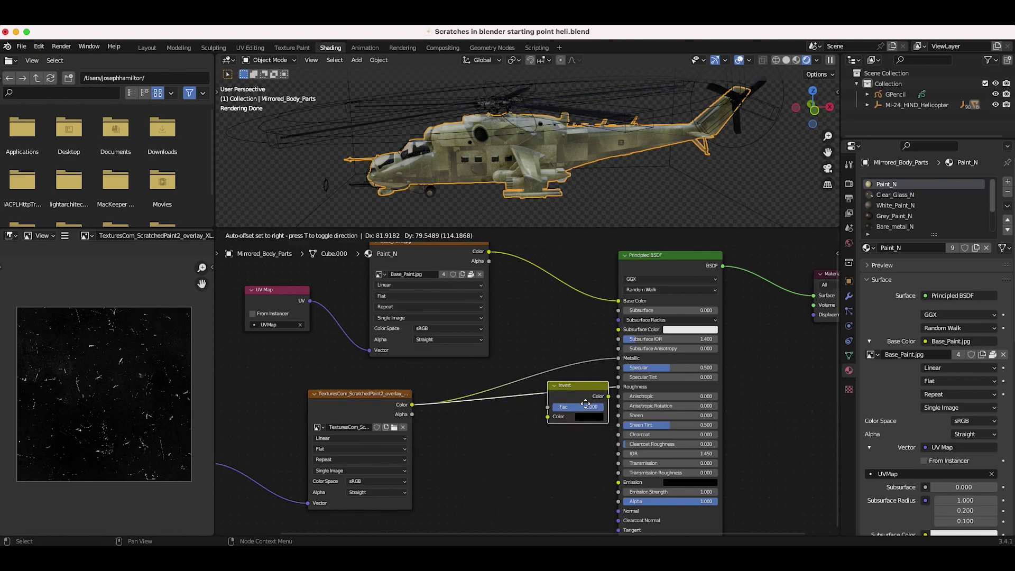
pyautogui.click(562, 402)
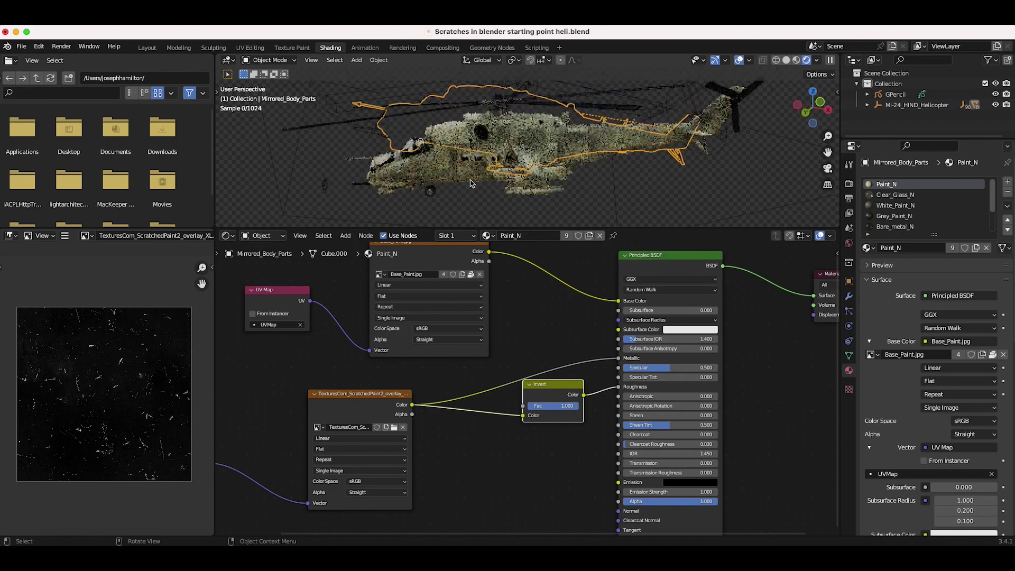
pyautogui.moveTo(472, 183); pyautogui.dragTo(491, 160, button='middle')
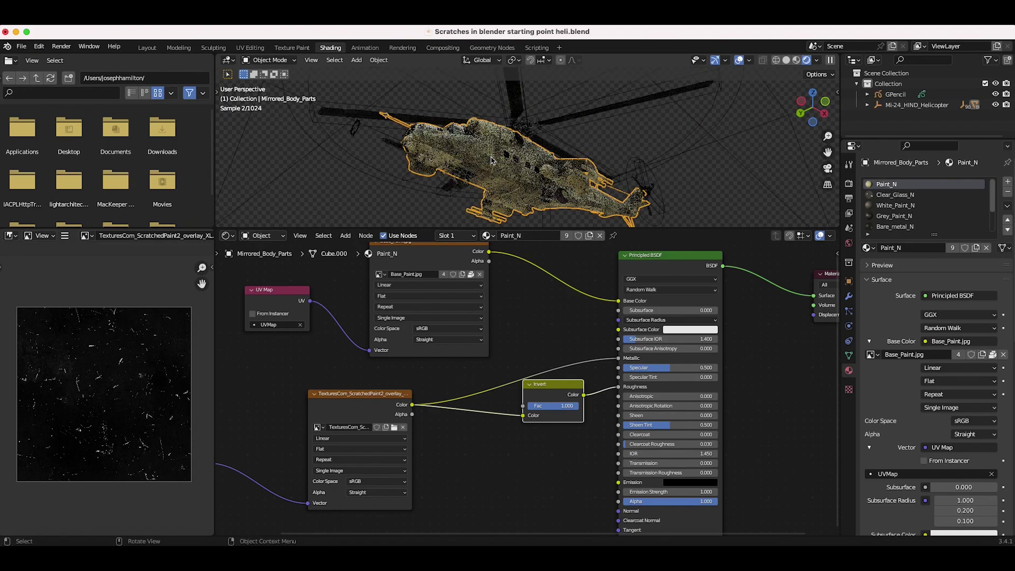
# Step: Isolate the helicopter body in local view and inspect the scratches on its side up close
pyautogui.scroll(5, 491, 160)
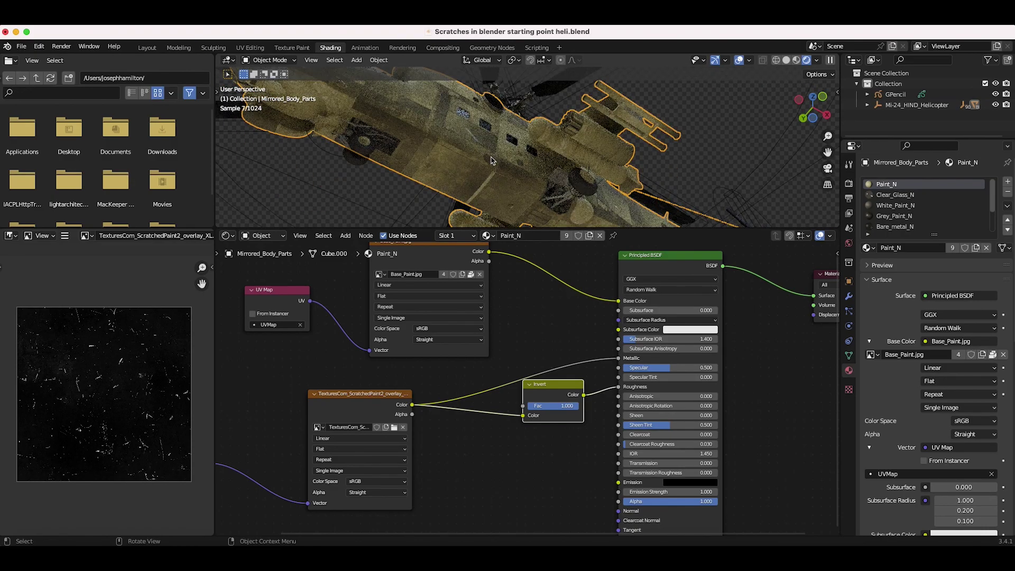
pyautogui.press('KP_Divide')
pyautogui.scroll(5, 512, 161)
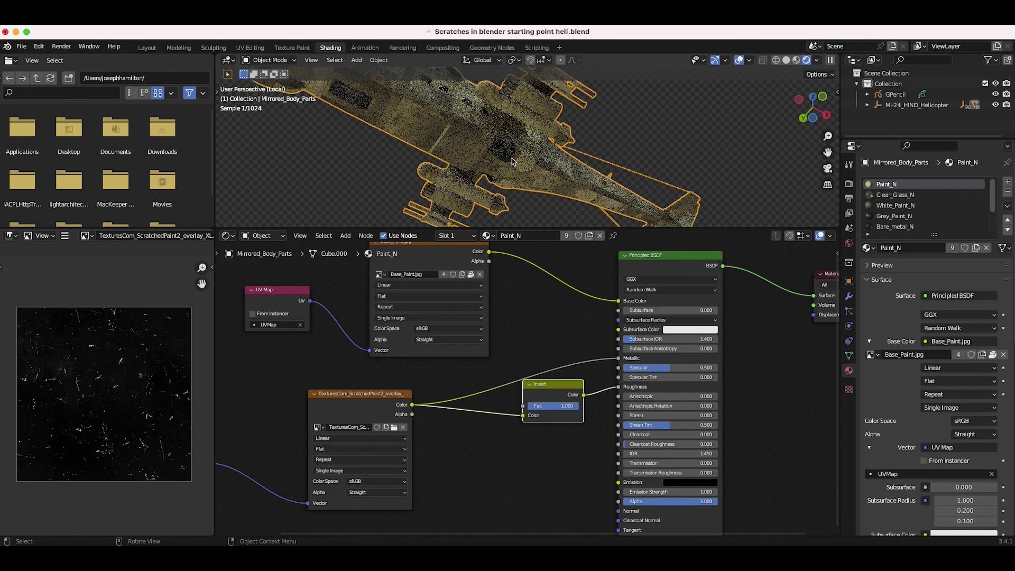
pyautogui.scroll(7, 511, 161)
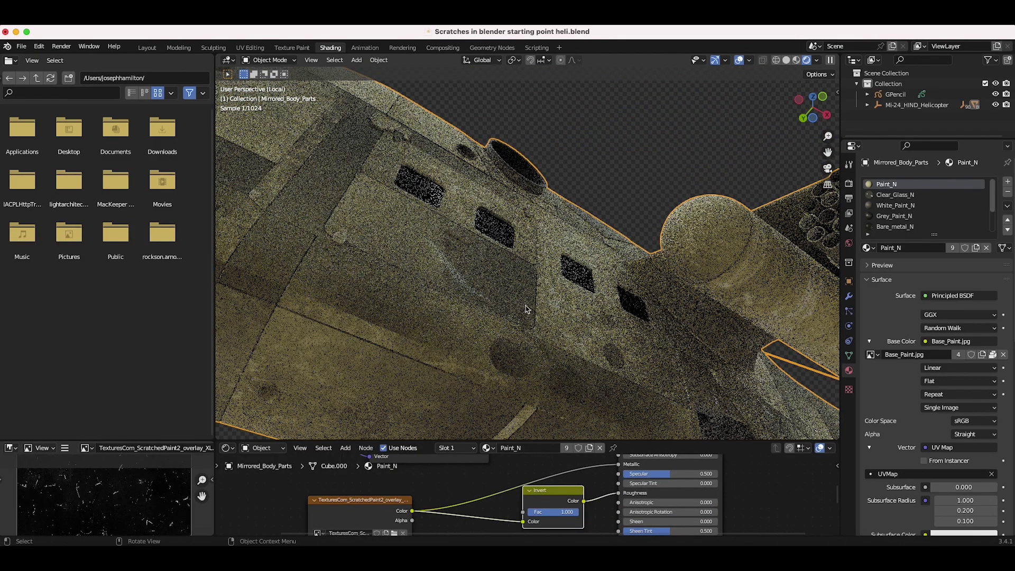
pyautogui.scroll(5, 526, 310)
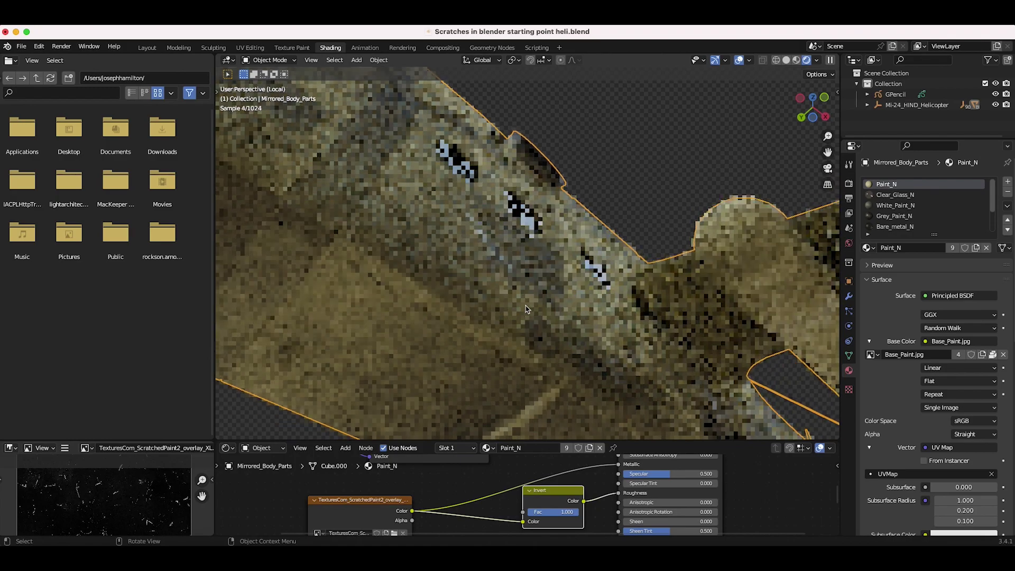
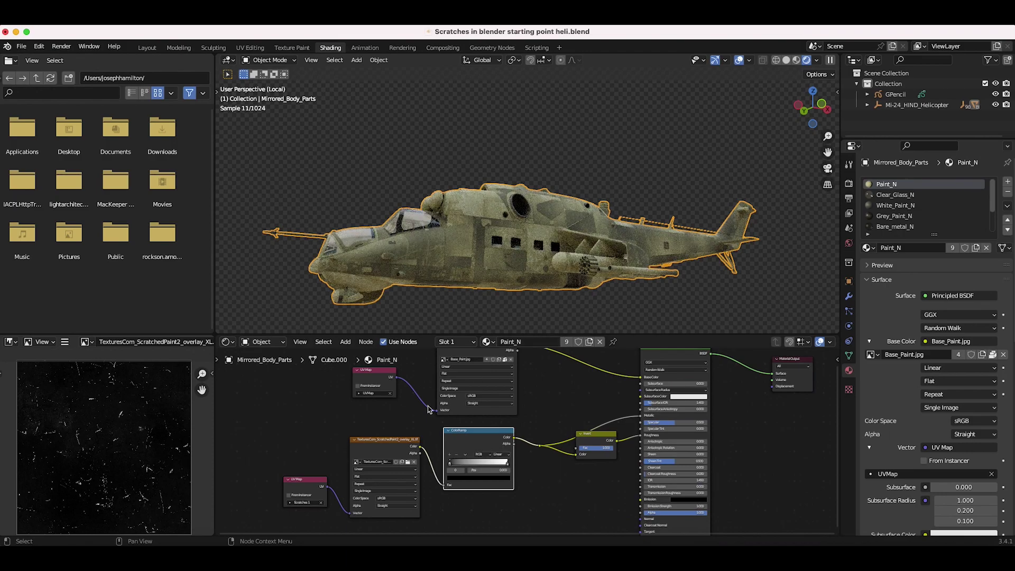
# Step: Set the ColorRamp's white stop to position 0.482 and view the scratches on the whole helicopter
pyautogui.scroll(2, 469, 463)
pyautogui.click(528, 463)
pyautogui.moveTo(529, 465); pyautogui.dragTo(488, 464)
pyautogui.moveTo(489, 464); pyautogui.dragTo(481, 463)
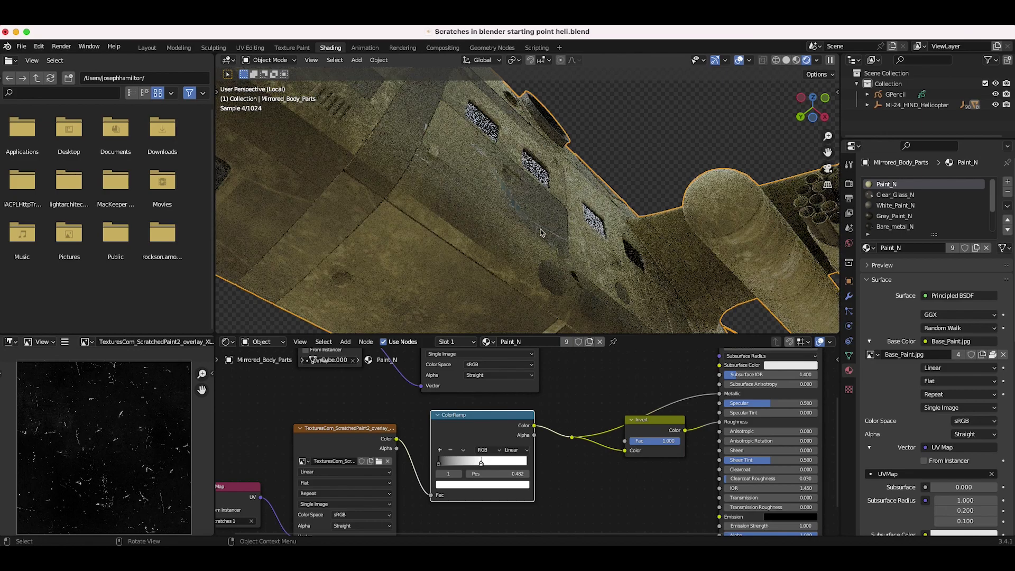
pyautogui.scroll(-6, 538, 232)
pyautogui.moveTo(538, 232); pyautogui.dragTo(510, 304, button='middle')
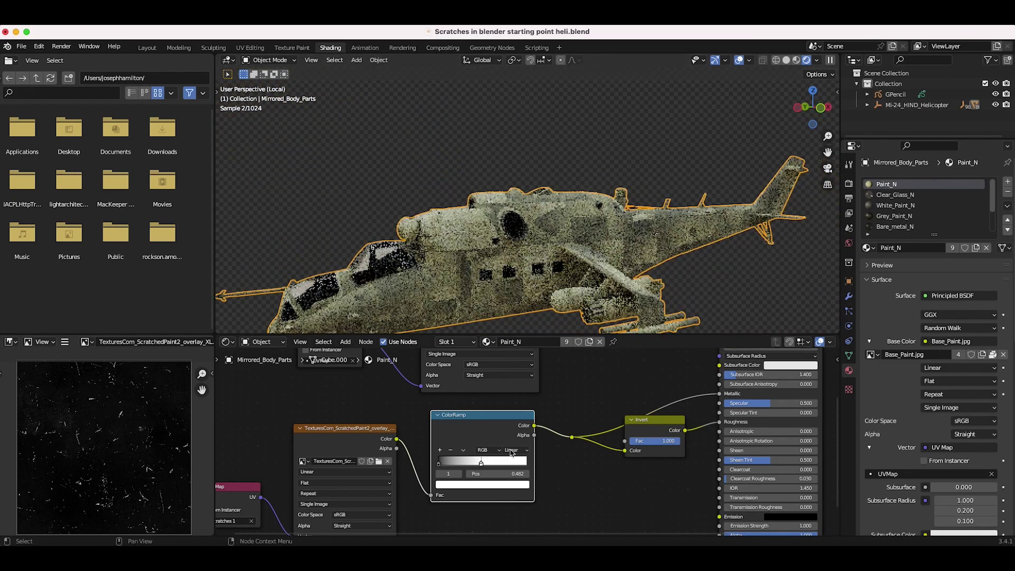
pyautogui.moveTo(480, 432); pyautogui.dragTo(474, 435)
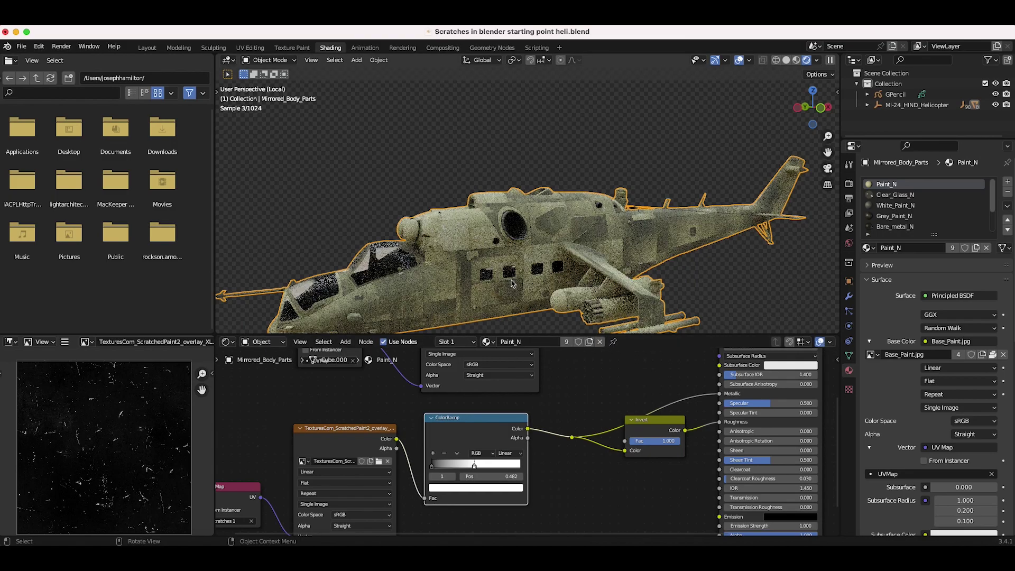
# Step: Move the Base_Paint.jpg texture node farther from the Principled BSDF to make room between them
pyautogui.scroll(-3, 564, 493)
pyautogui.moveTo(564, 493); pyautogui.dragTo(545, 507, button='middle')
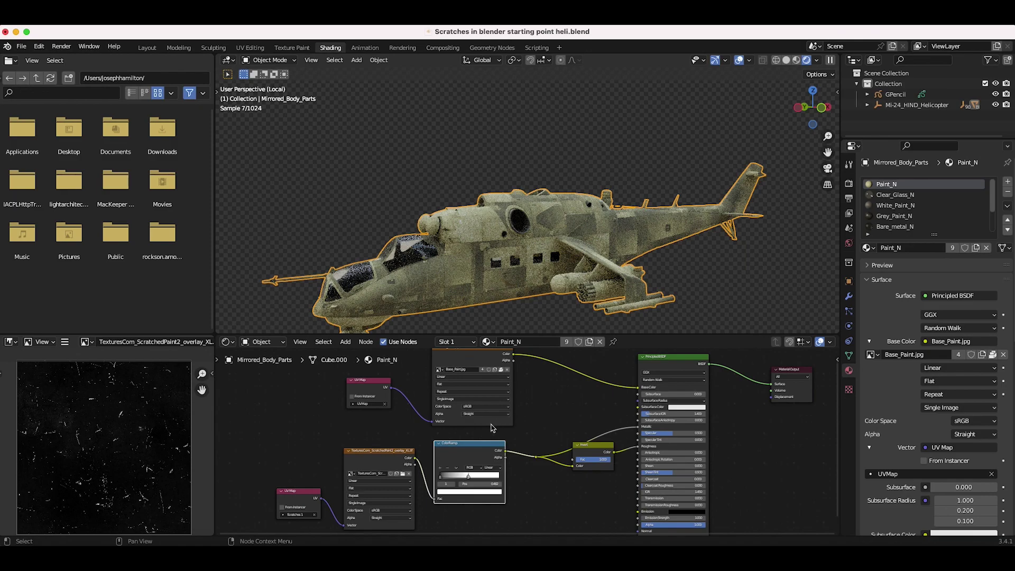
pyautogui.moveTo(491, 427); pyautogui.dragTo(464, 442, button='middle')
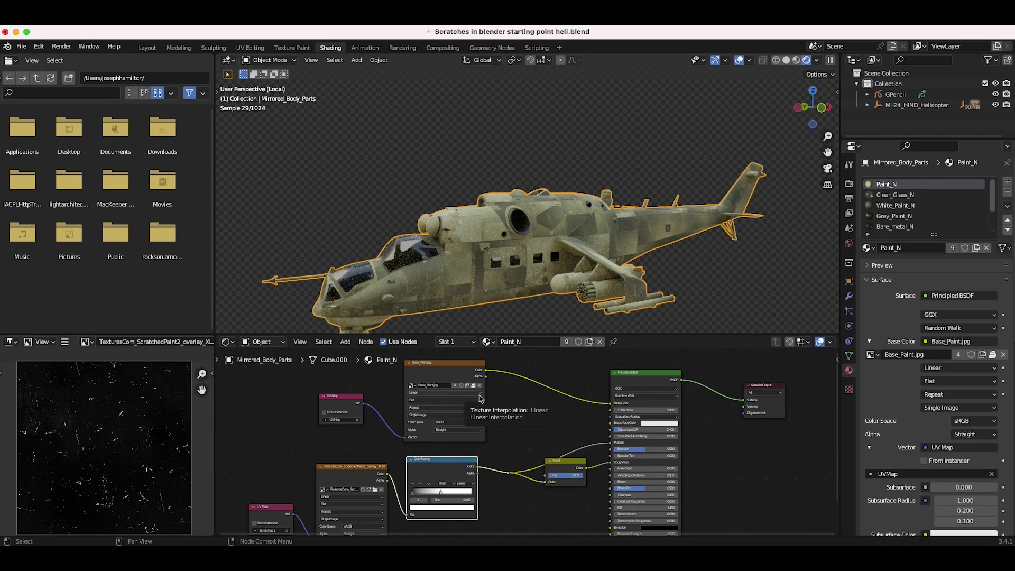
pyautogui.scroll(-1, 489, 397)
pyautogui.scroll(4, 438, 474)
pyautogui.hscroll(-2, 438, 474)
pyautogui.click(350, 455)
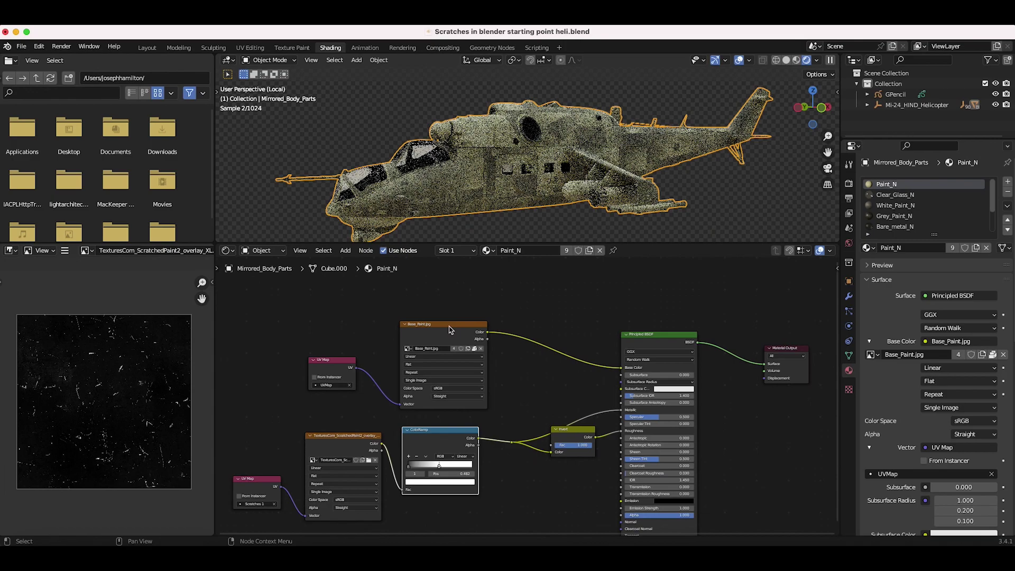
pyautogui.click(450, 329)
pyautogui.moveTo(450, 330); pyautogui.dragTo(429, 316)
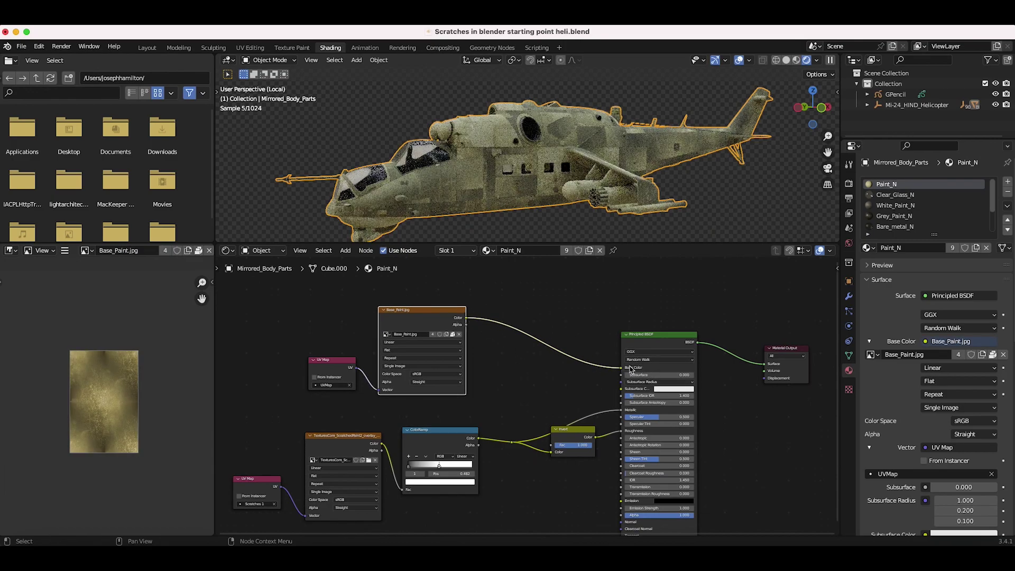
# Step: Insert a Mix Color node between the Base_Paint.jpg texture and the Principled BSDF's Base Color
pyautogui.hotkey('shift', 'a')
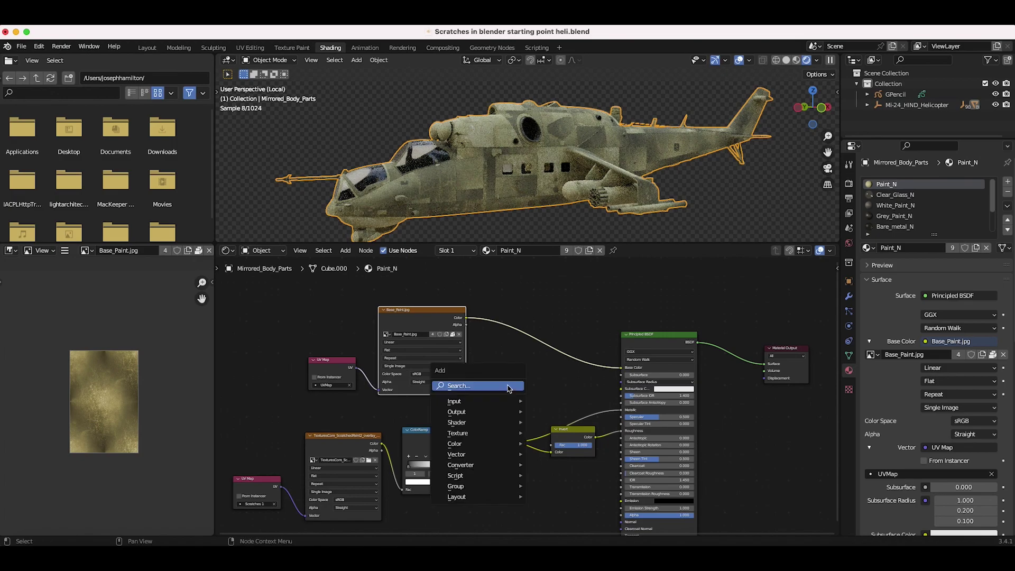
pyautogui.moveTo(463, 448)
pyautogui.click(559, 495)
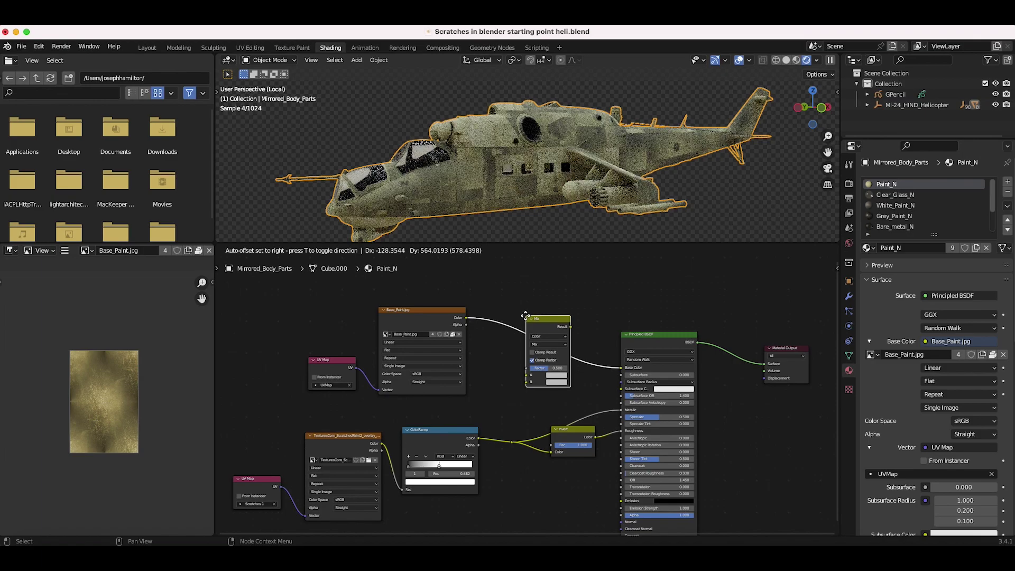
pyautogui.click(525, 315)
# Step: Connect the ColorRamp's Color to the Mix node's Factor and set its B color to white
pyautogui.moveTo(479, 438); pyautogui.dragTo(524, 368)
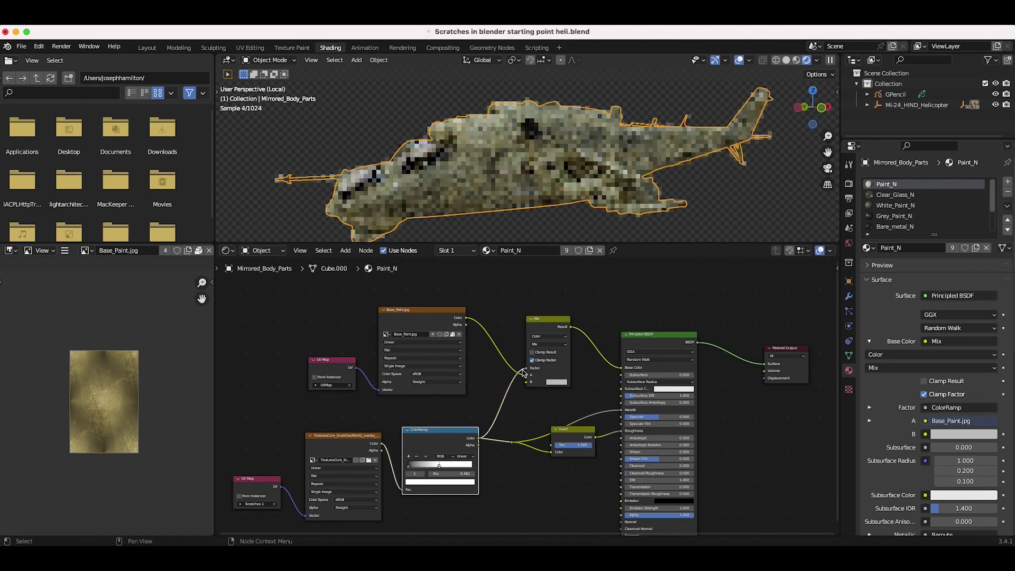
pyautogui.click(554, 381)
pyautogui.moveTo(604, 301); pyautogui.dragTo(601, 292)
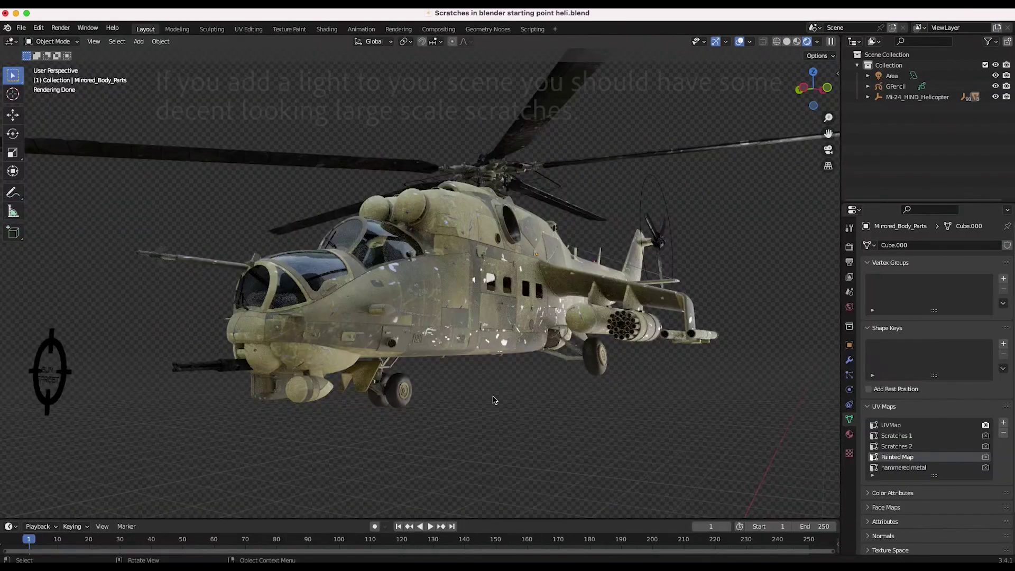
# Step: Inspect the scratches on the lit helicopter from different angles and distances
pyautogui.moveTo(522, 343)
pyautogui.mouseDown(button='middle')
pyautogui.moveTo(503, 335)
pyautogui.moveTo(518, 358)
pyautogui.mouseUp(button='middle')
pyautogui.scroll(2, 523, 344)
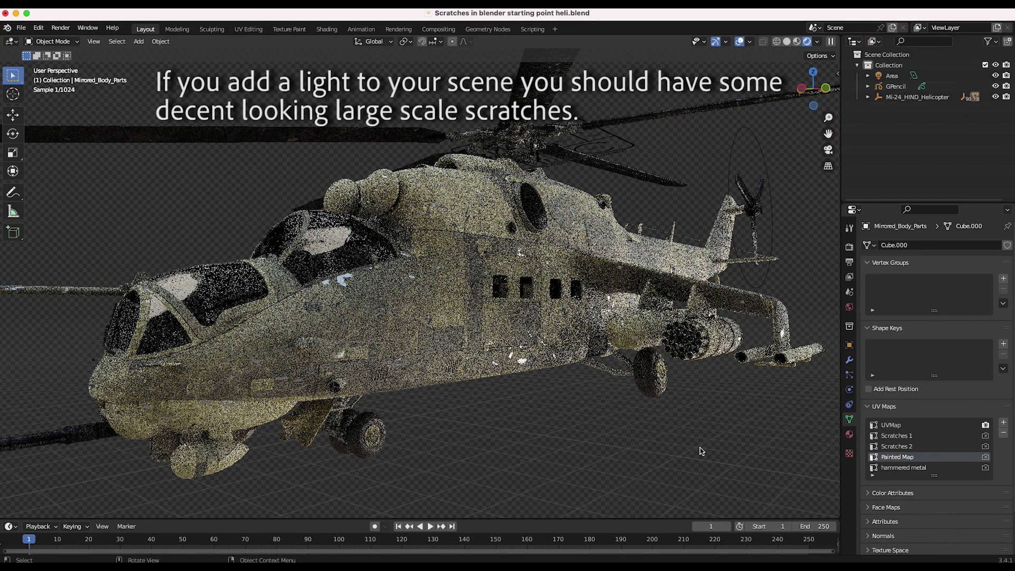
pyautogui.scroll(-4, 701, 451)
pyautogui.moveTo(740, 317); pyautogui.dragTo(707, 288, button='middle')
pyautogui.scroll(-3, 706, 288)
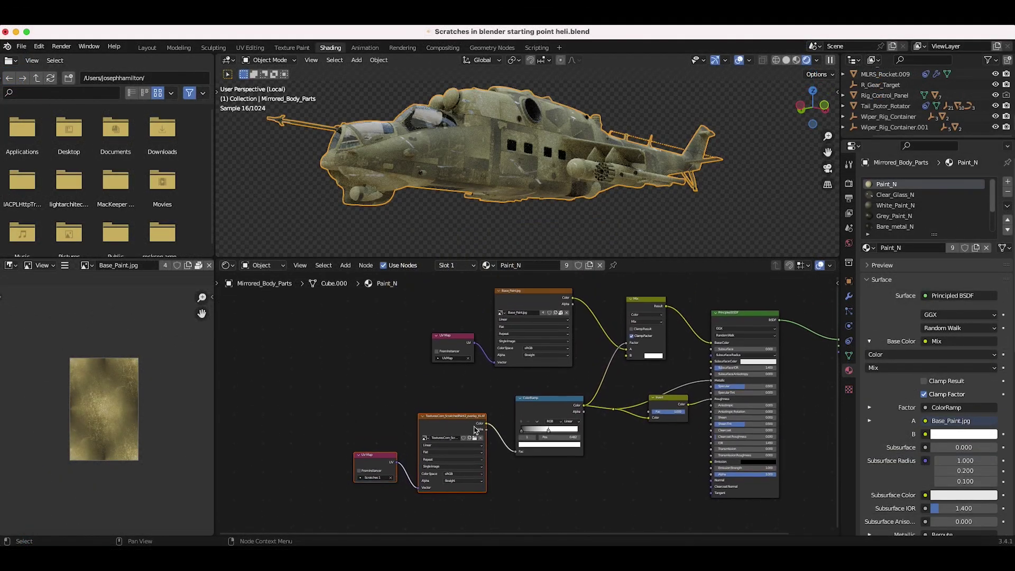
# Step: Move the scratch overlay texture and its UV Map node away from the ColorRamp to make room
pyautogui.hscroll(-1, 474, 428)
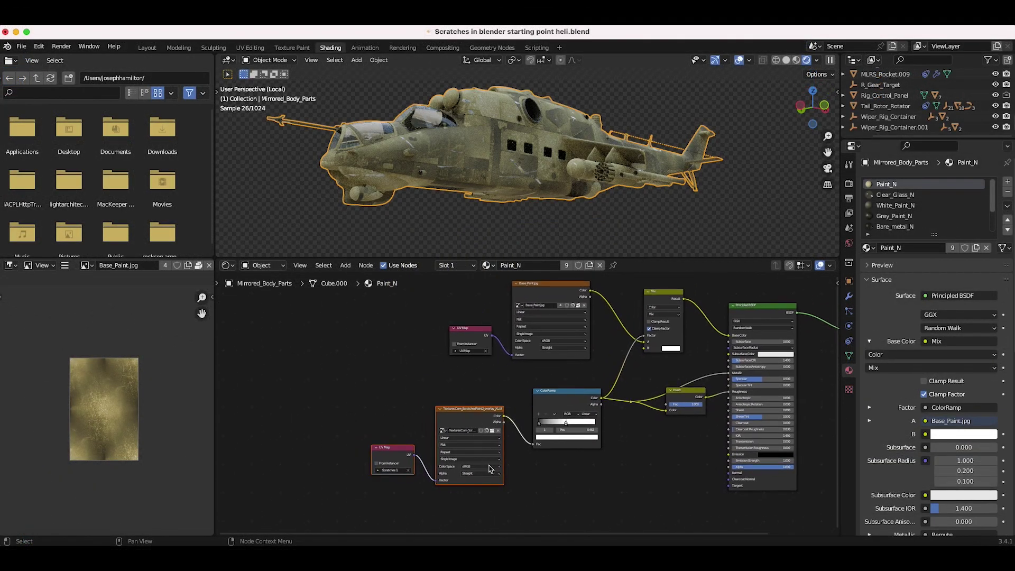
pyautogui.moveTo(460, 471); pyautogui.dragTo(342, 456)
pyautogui.click(475, 489)
# Step: Insert a Mix Color node between the scratch overlay texture and the ColorRamp, and set its blending mode to Add
pyautogui.hotkey('shift', 'a')
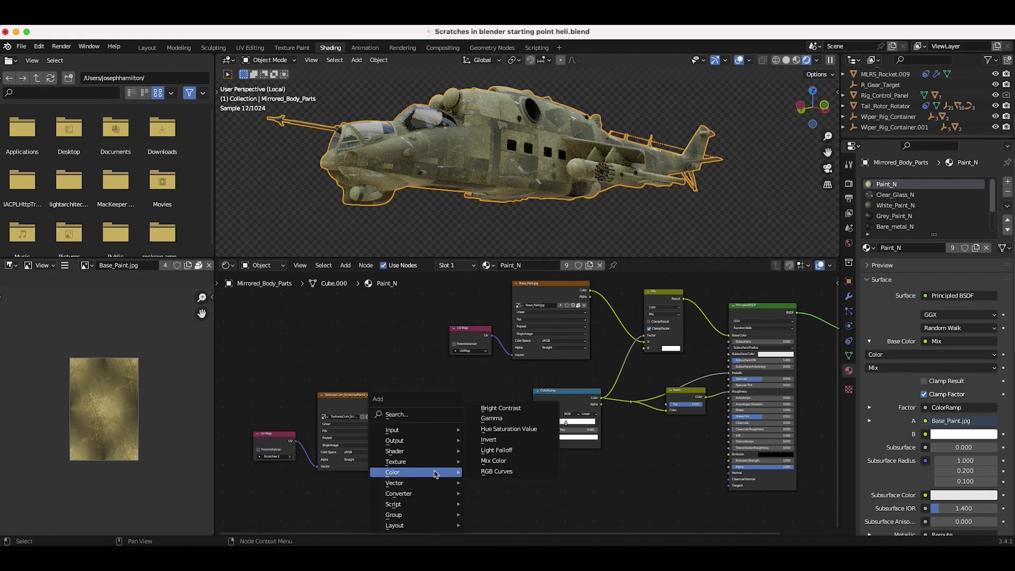
pyautogui.click(493, 460)
pyautogui.click(494, 429)
pyautogui.scroll(3, 496, 427)
pyautogui.click(494, 423)
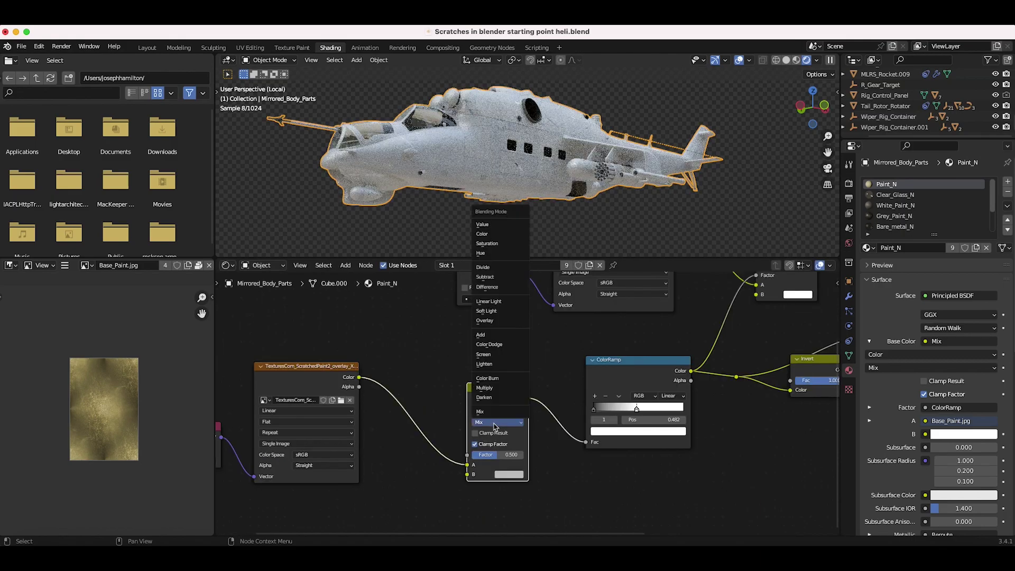
pyautogui.click(491, 335)
pyautogui.scroll(-1, 475, 370)
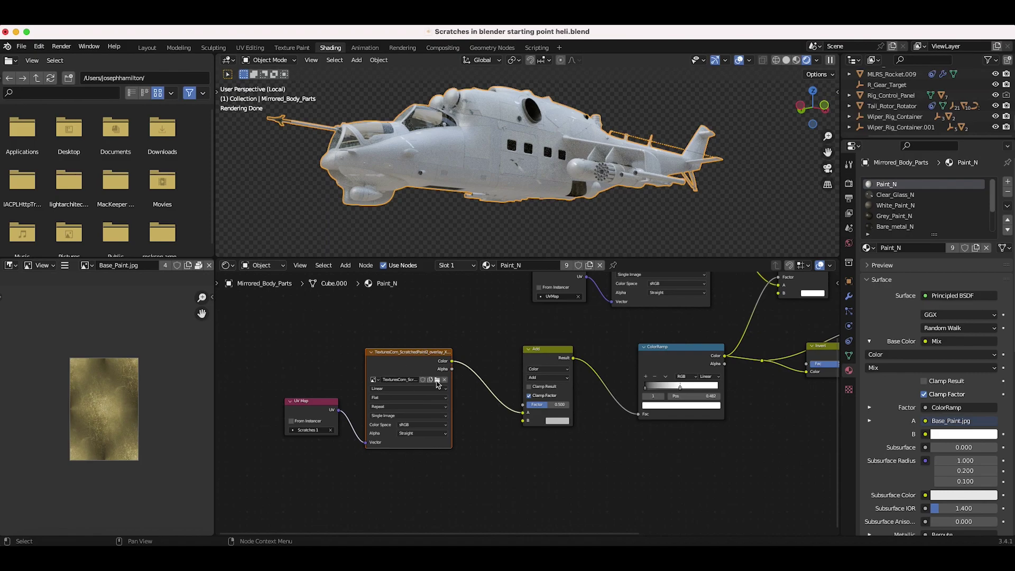
# Step: Duplicate the scratch overlay texture node below the original and connect its Color to the Add node's B input
pyautogui.hotkey('shift', 'd')
pyautogui.click(432, 471)
pyautogui.moveTo(432, 472); pyautogui.dragTo(434, 431, button='middle')
pyautogui.moveTo(447, 431); pyautogui.dragTo(525, 382)
pyautogui.moveTo(414, 437); pyautogui.dragTo(428, 432)
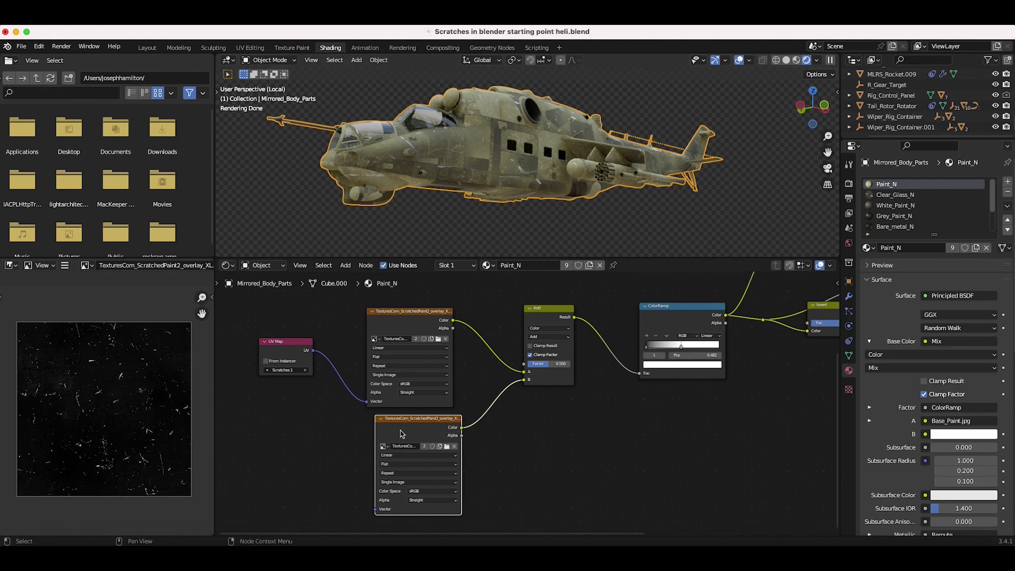
# Step: Duplicate the Scratches 1 UV Map node and connect its UV output to the duplicated texture's Vector input
pyautogui.click(277, 355)
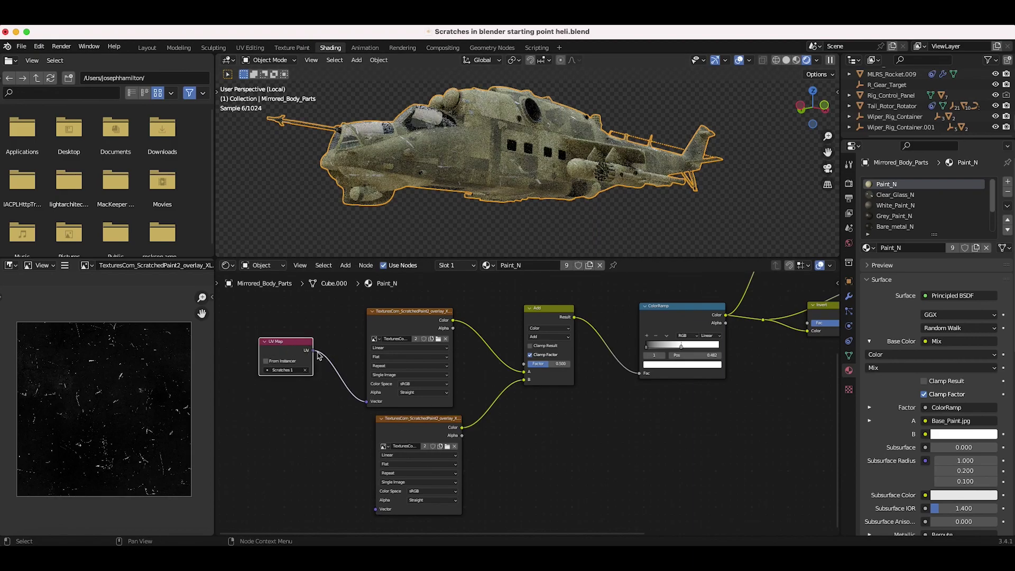
pyautogui.hotkey('shift', 'd')
pyautogui.click(288, 481)
pyautogui.moveTo(305, 453); pyautogui.dragTo(377, 509)
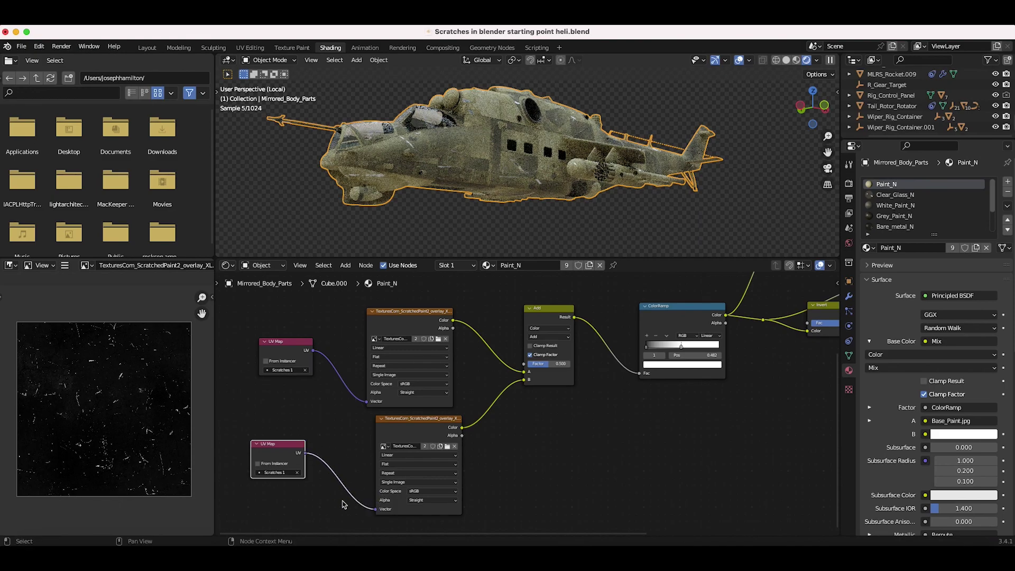
# Step: Check which UV maps are available in the duplicated UV Map node
pyautogui.hscroll(-3, 373, 507)
pyautogui.hscroll(-3, 373, 507)
pyautogui.click(380, 453)
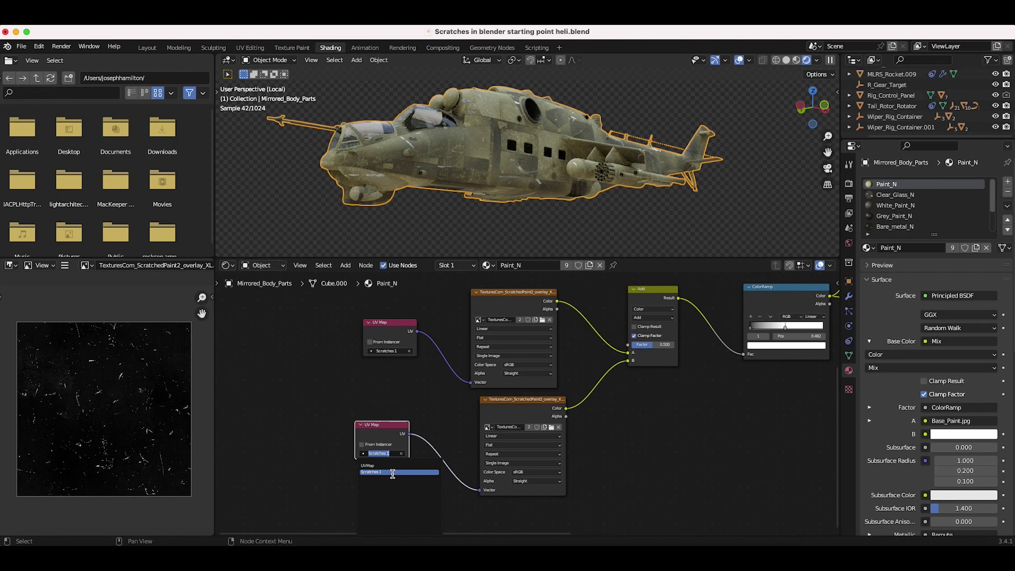
pyautogui.click(393, 472)
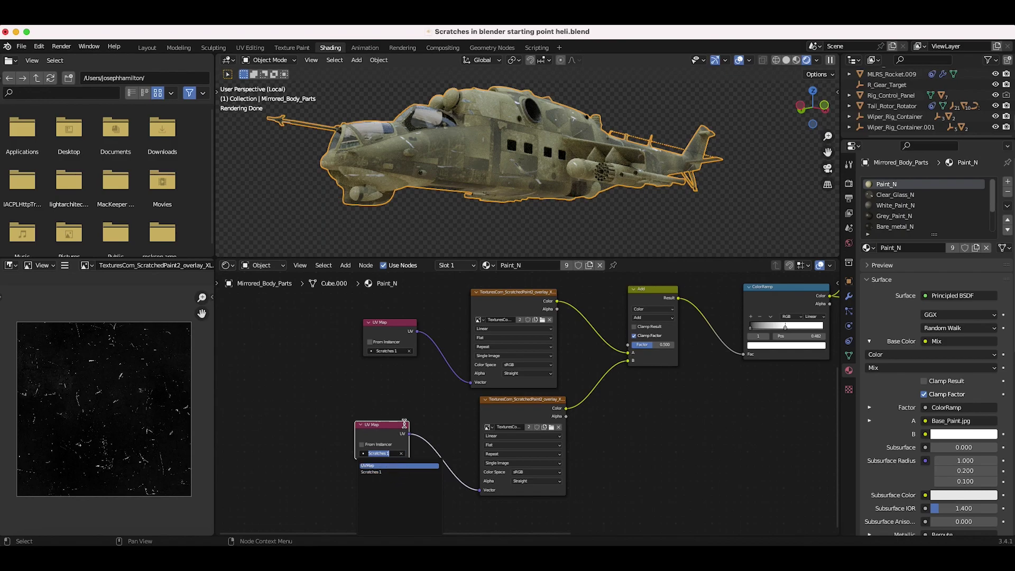
# Step: In the Layout workspace, put the helicopter body into Edit Mode with wireframe shading and select all its geometry
pyautogui.click(786, 60)
pyautogui.click(146, 48)
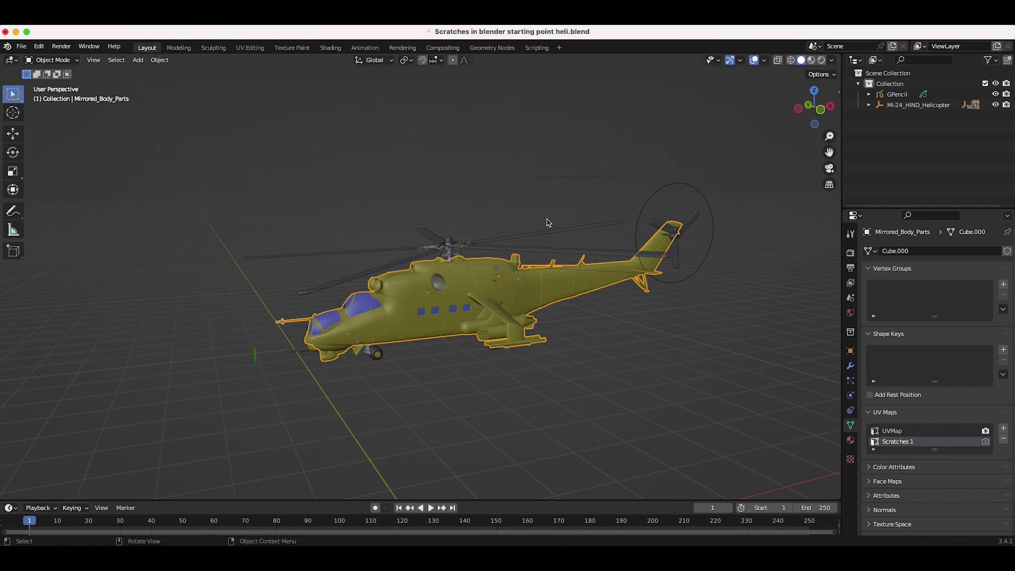
pyautogui.click(52, 60)
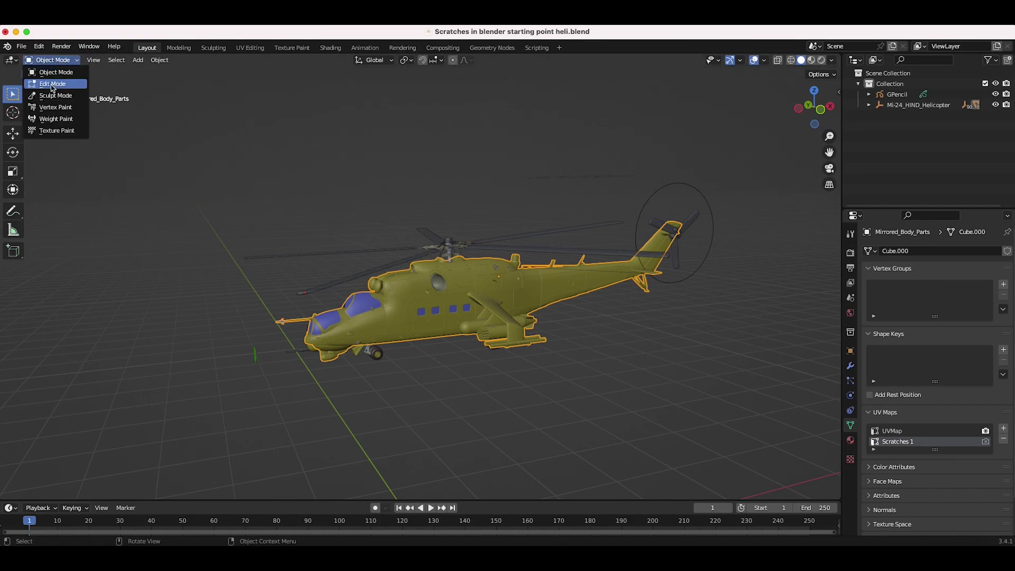
pyautogui.click(53, 85)
pyautogui.press('z')
pyautogui.click(435, 324)
pyautogui.moveTo(765, 156)
pyautogui.mouseDown()
pyautogui.moveTo(437, 295)
pyautogui.moveTo(158, 460)
pyautogui.mouseUp()
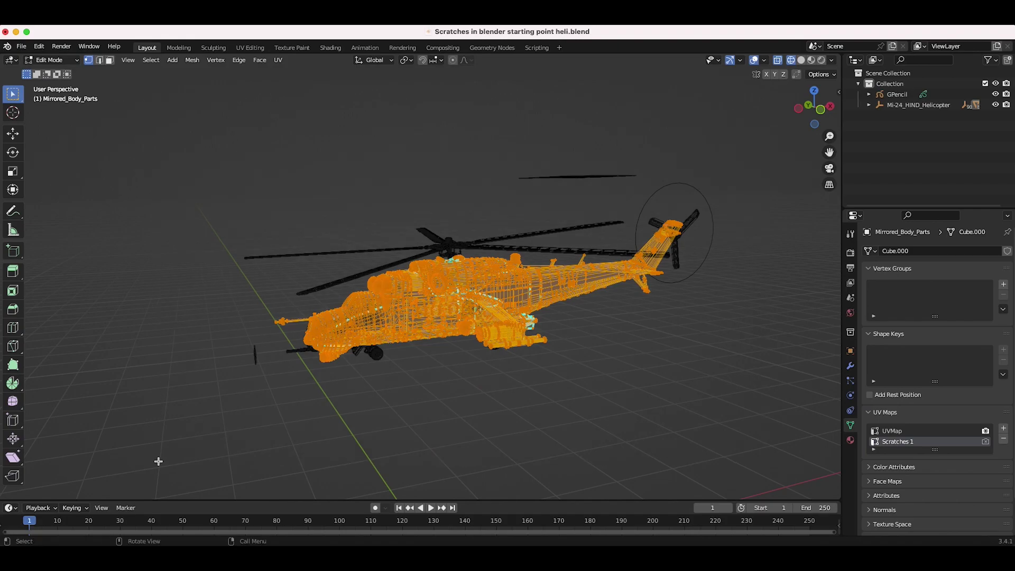
# Step: Add a new UV map to the helicopter body and name it "Scratches 2"
pyautogui.click(1004, 429)
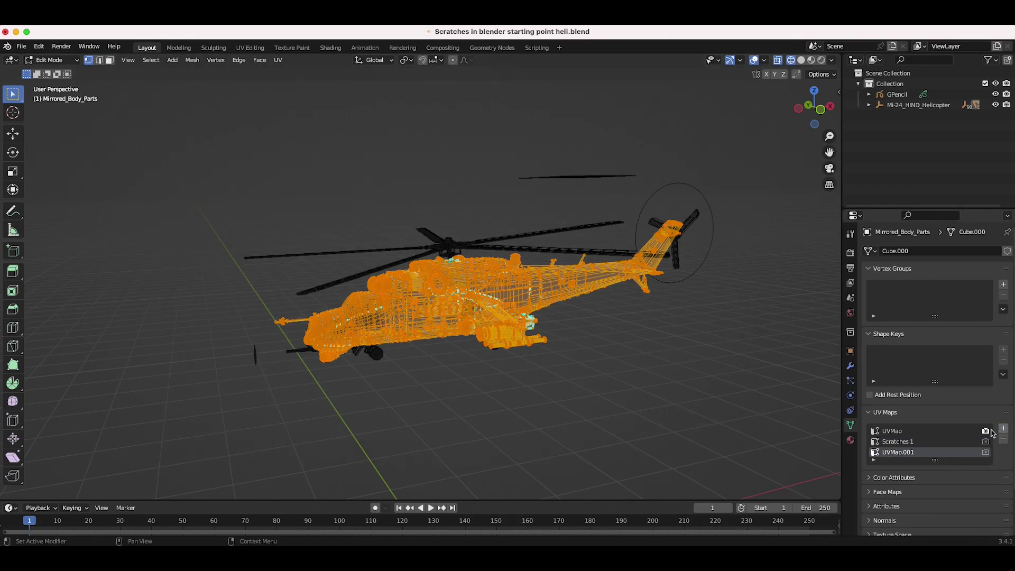
pyautogui.doubleClick(896, 452)
pyautogui.write('Scratches 2')
pyautogui.press('Return')
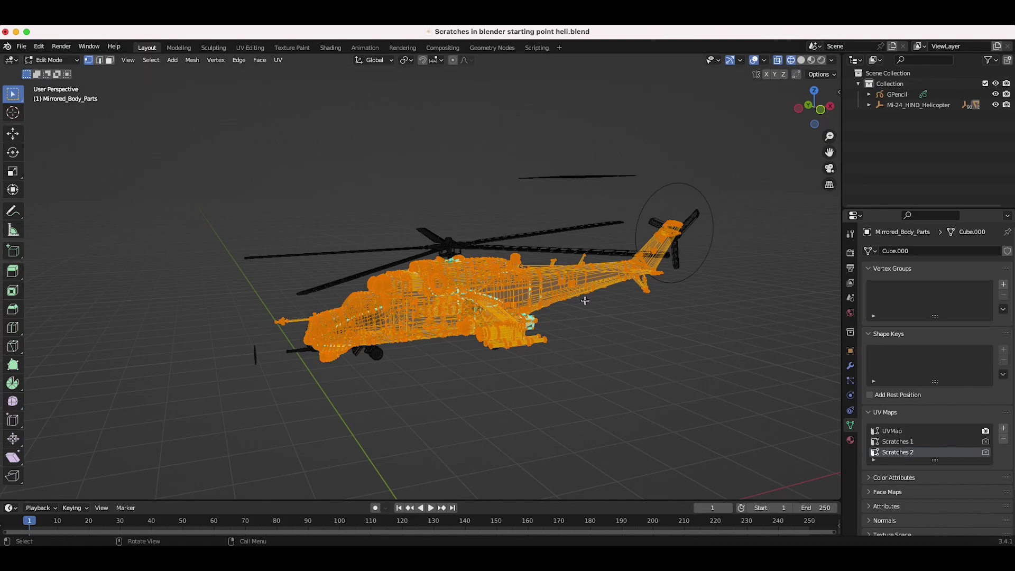
# Step: Unwrap the selected geometry with Smart UV Project at a 66° angle limit and return to Object Mode
pyautogui.press('u')
pyautogui.click(474, 350)
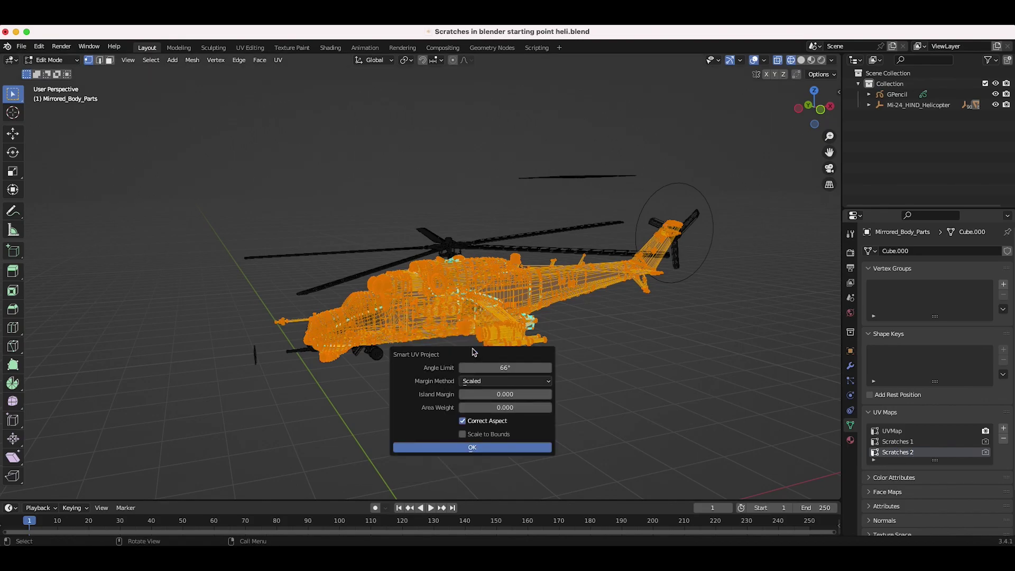
pyautogui.click(453, 447)
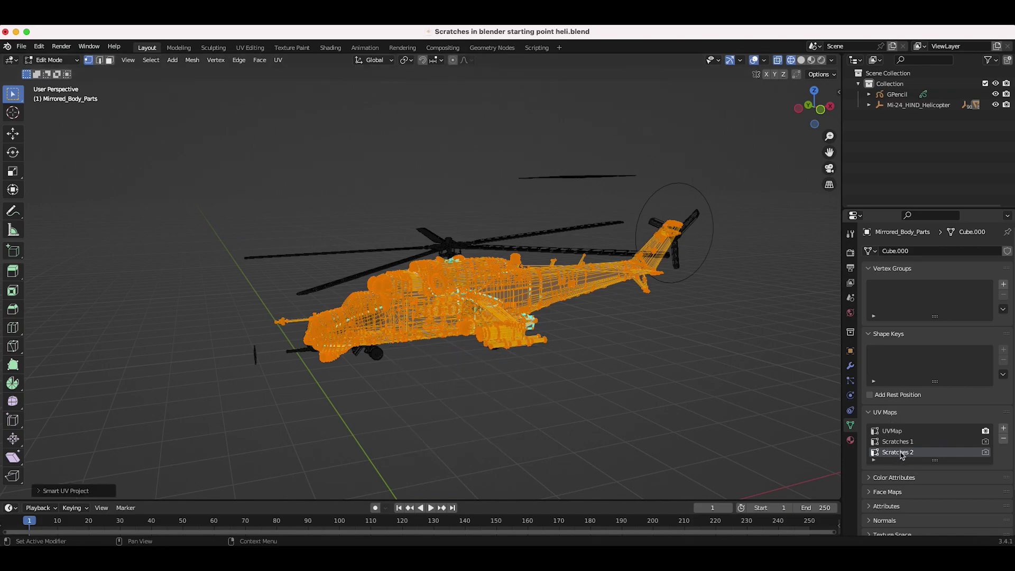
pyautogui.click(51, 60)
pyautogui.click(50, 66)
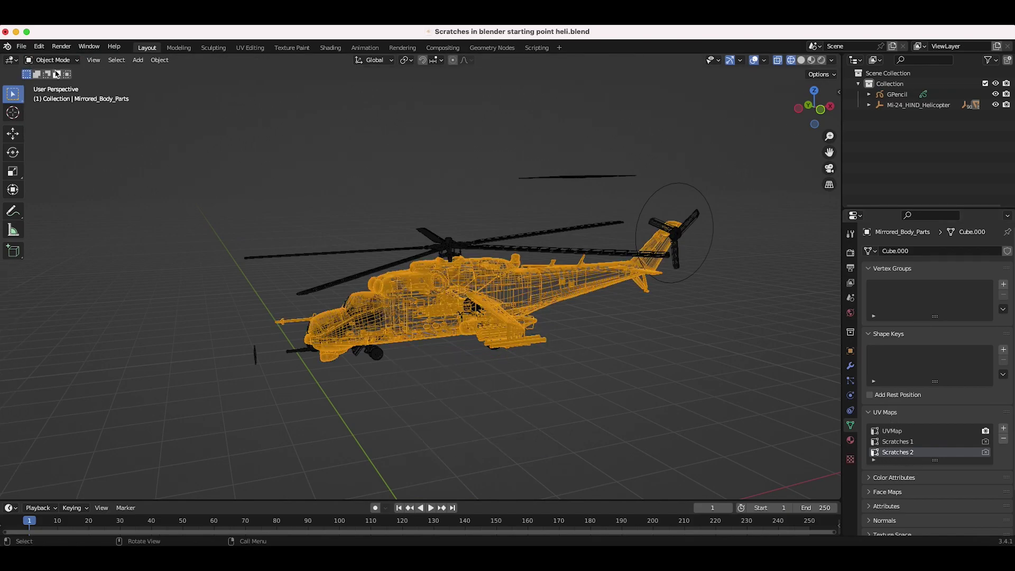
# Step: In the Shading workspace, assign the Scratches 2 UV map to the lower UV Map node and set the viewport to solid shading
pyautogui.click(330, 48)
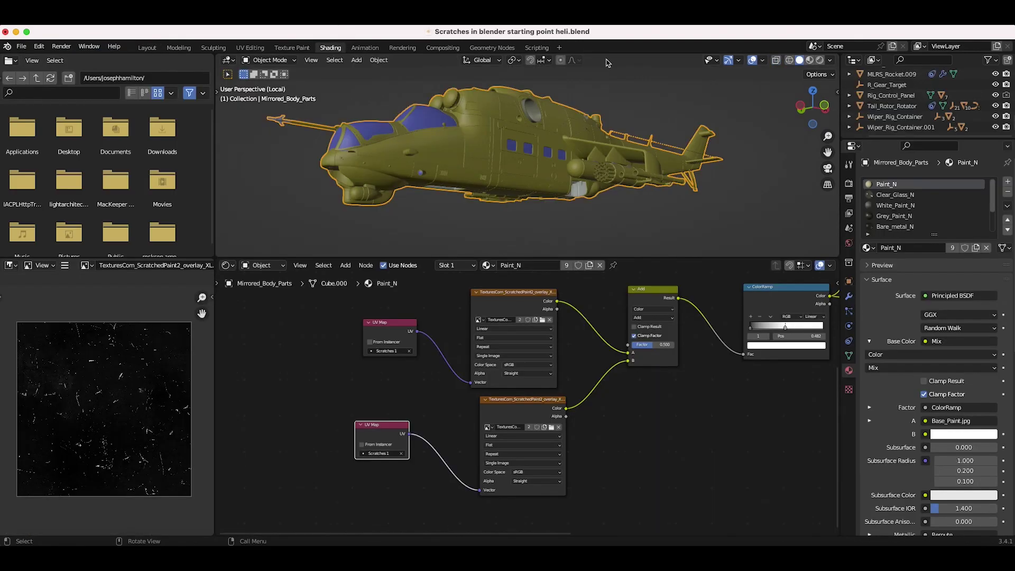
pyautogui.click(378, 455)
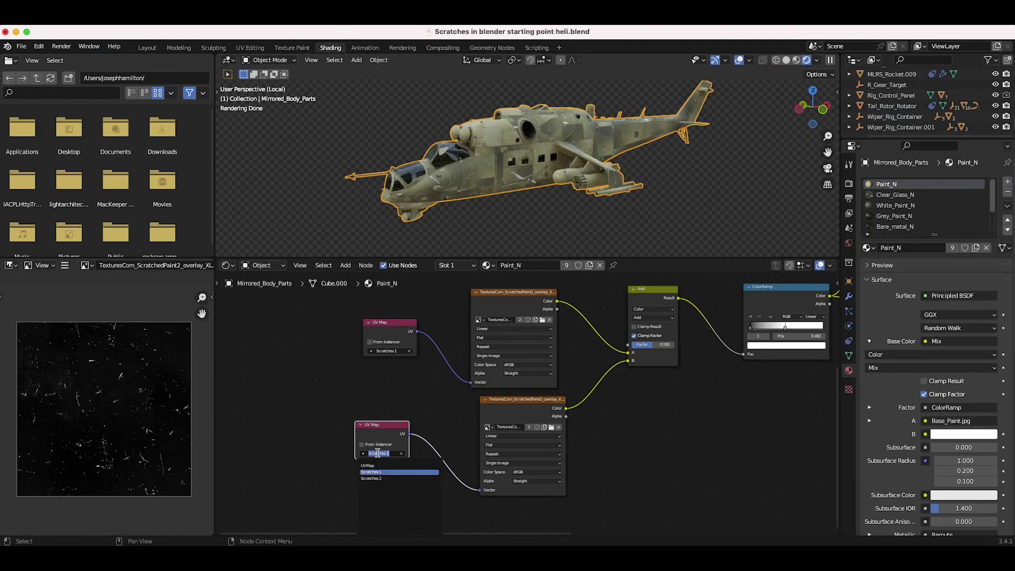
pyautogui.click(373, 478)
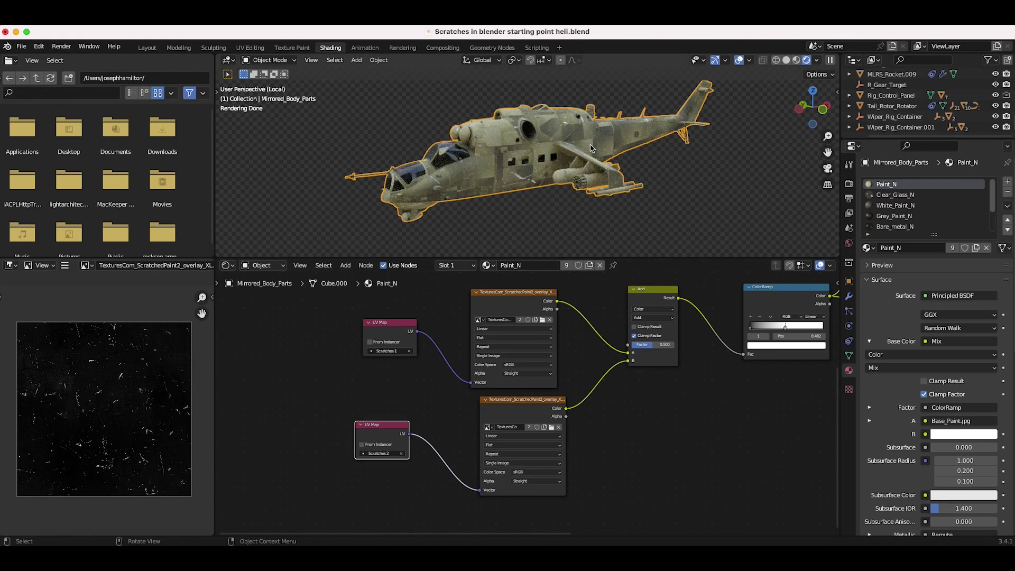
pyautogui.press('z')
pyautogui.click(554, 168)
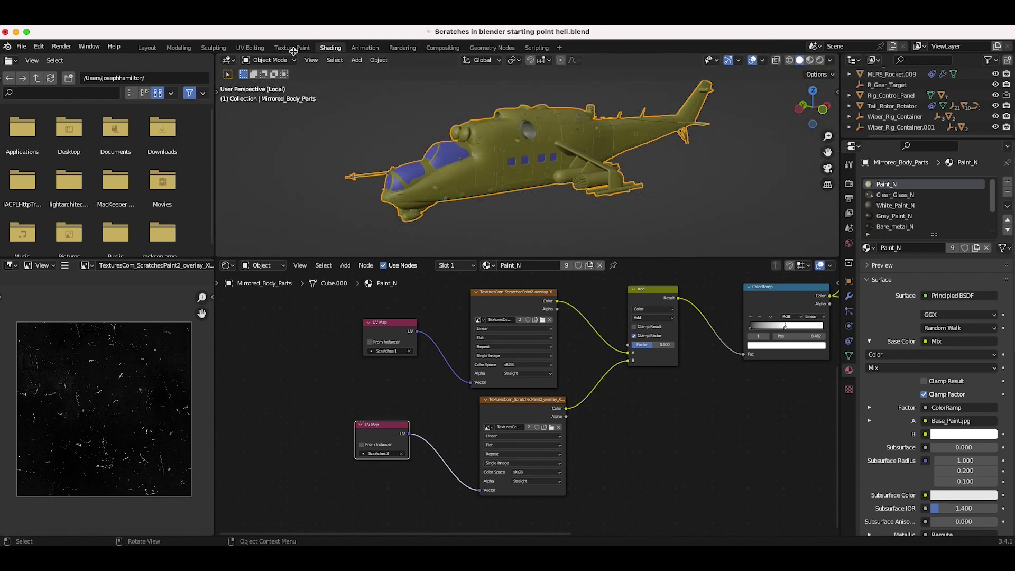
# Step: In the UV Editing workspace, scale the Scratches 2 UV layout up to more than four times its size
pyautogui.click(249, 48)
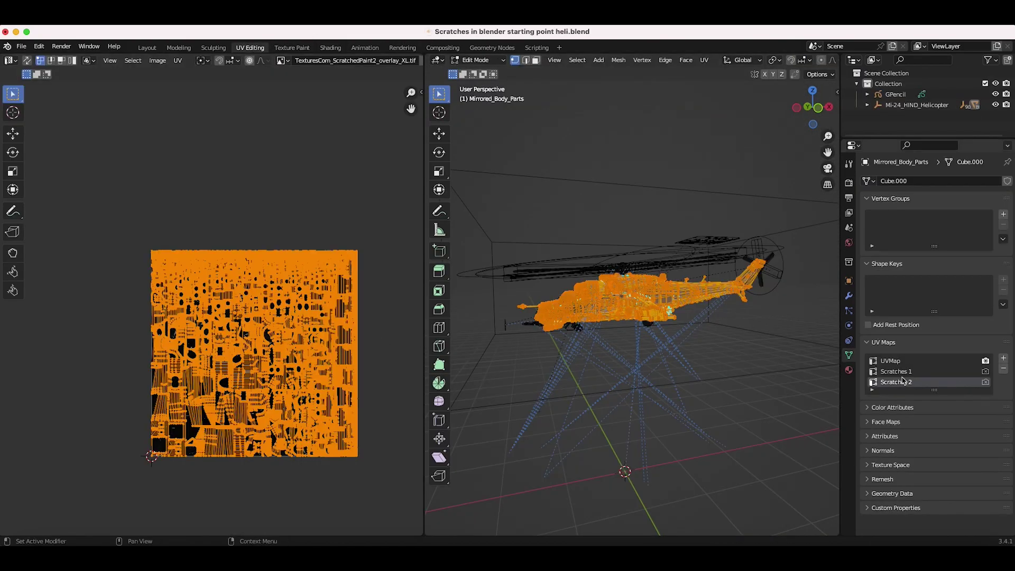
pyautogui.scroll(-1, 15, 326)
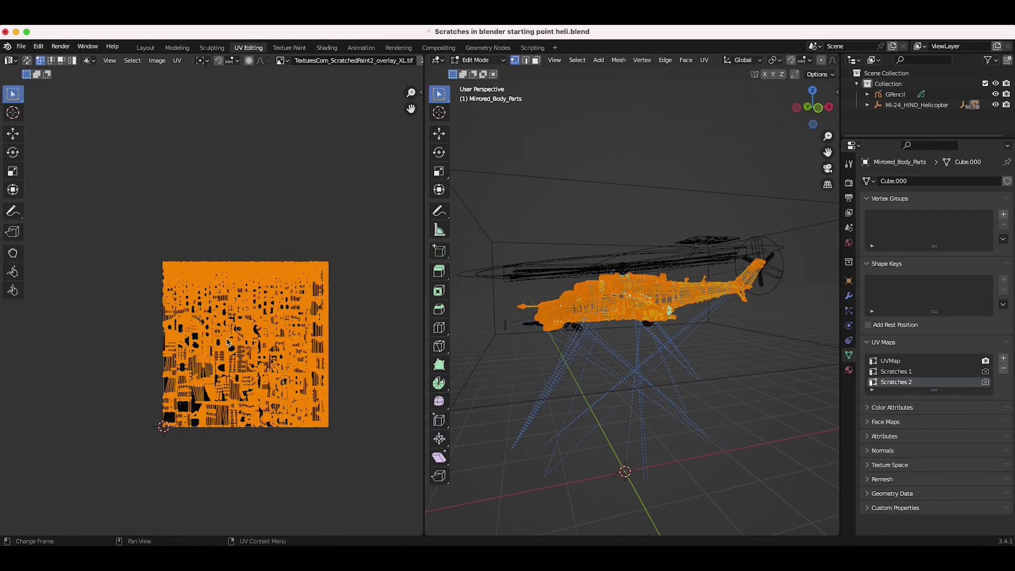
pyautogui.press('g')
pyautogui.press('Escape')
pyautogui.press('s')
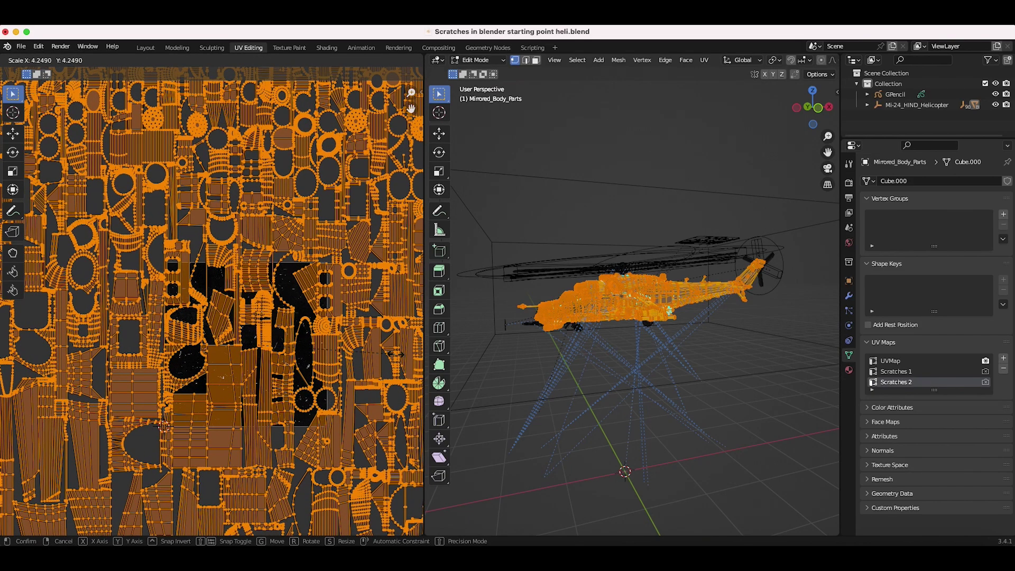
pyautogui.click(205, 325)
# Step: Return the body to Object Mode and inspect the rendered scratches on the helicopter up close from several angles
pyautogui.click(476, 60)
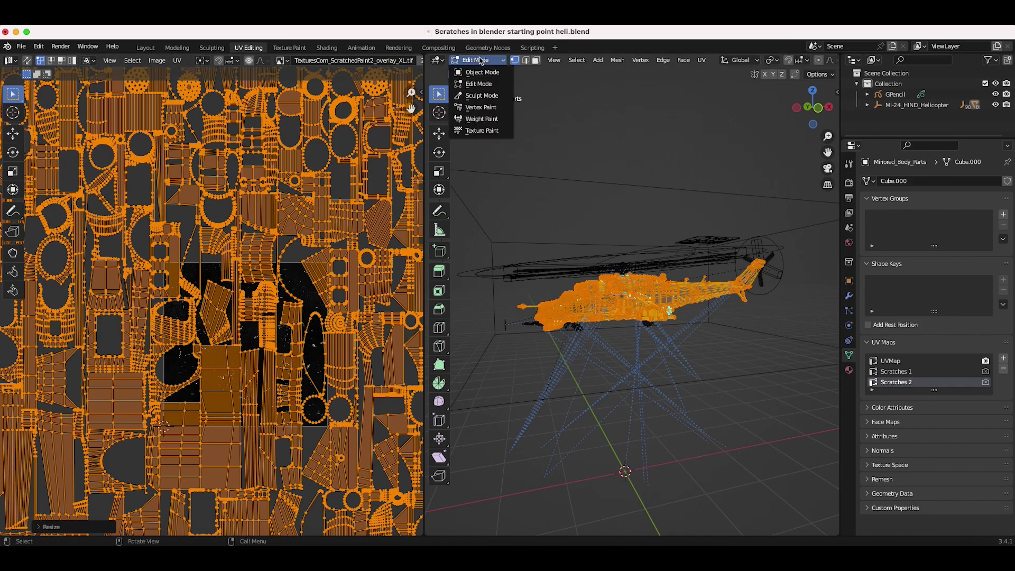
pyautogui.click(476, 69)
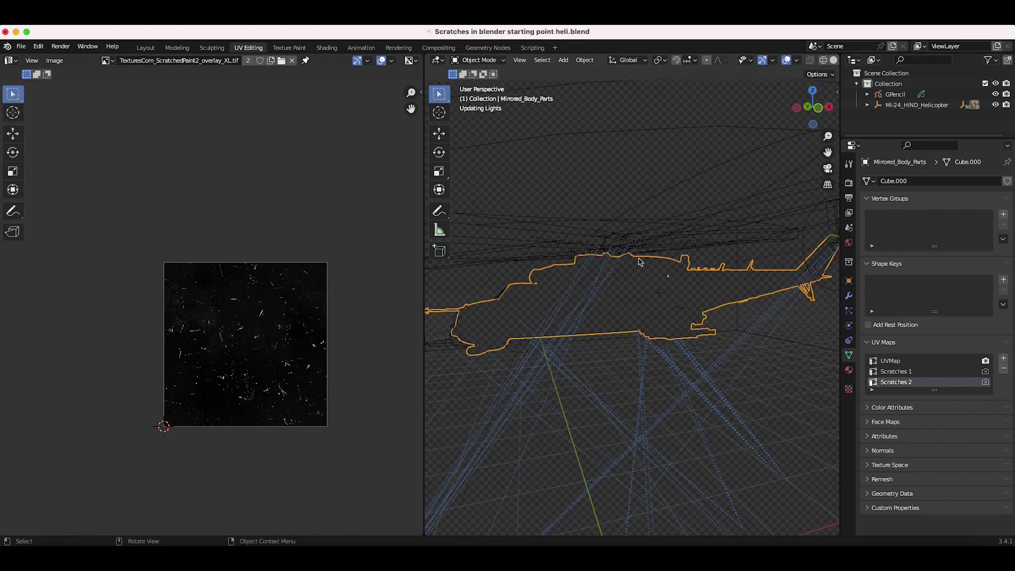
pyautogui.moveTo(532, 386); pyautogui.dragTo(490, 403, button='middle')
pyautogui.scroll(3, 490, 403)
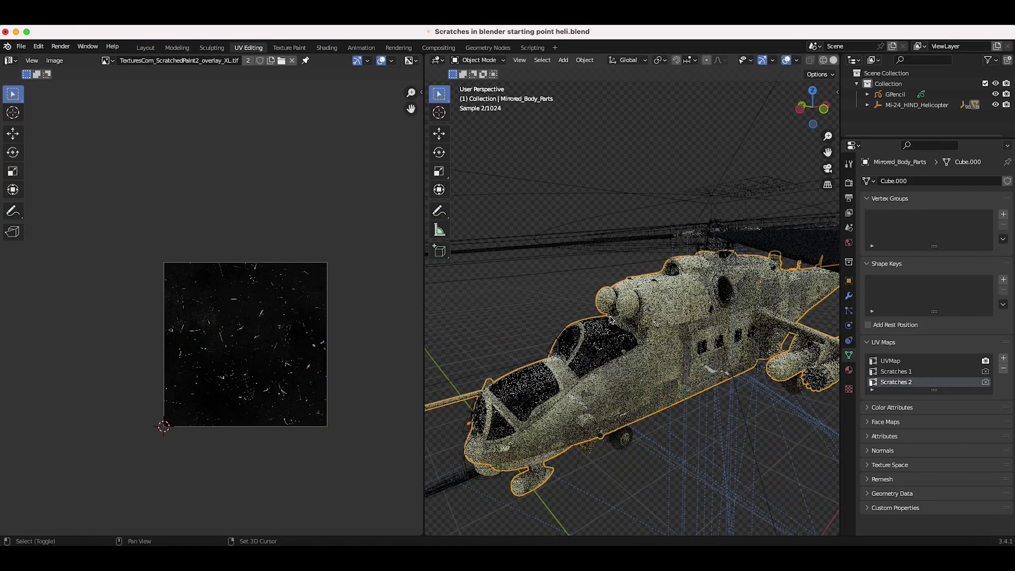
pyautogui.keyDown('shift'); pyautogui.moveTo(611, 320); pyautogui.dragTo(444, 346, button='middle'); pyautogui.keyUp('shift')
pyautogui.scroll(5, 465, 380)
pyautogui.keyDown('shift'); pyautogui.moveTo(470, 431); pyautogui.dragTo(557, 410, button='middle'); pyautogui.keyUp('shift')
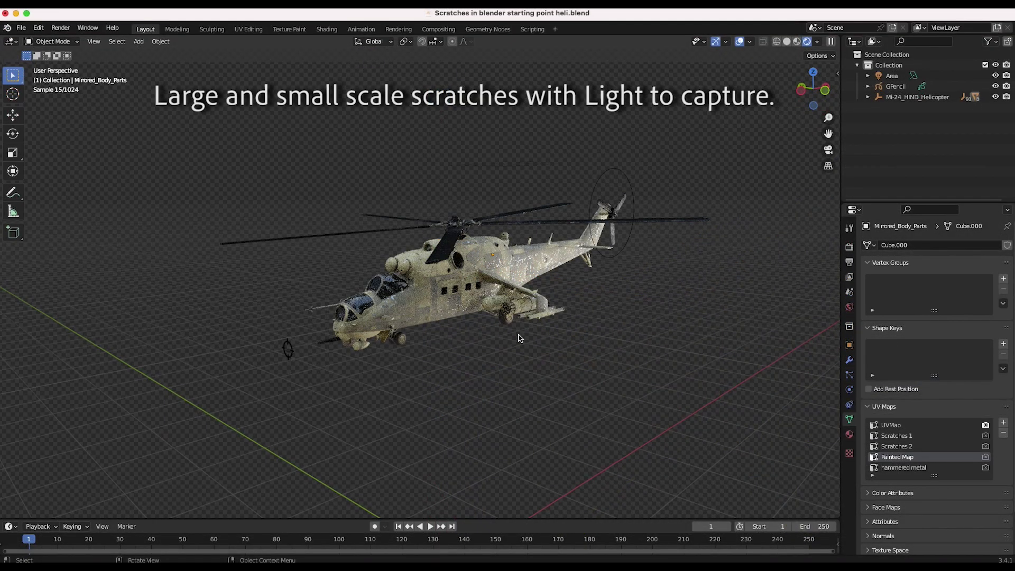
pyautogui.scroll(5, 518, 339)
pyautogui.moveTo(519, 338); pyautogui.dragTo(423, 490, button='middle')
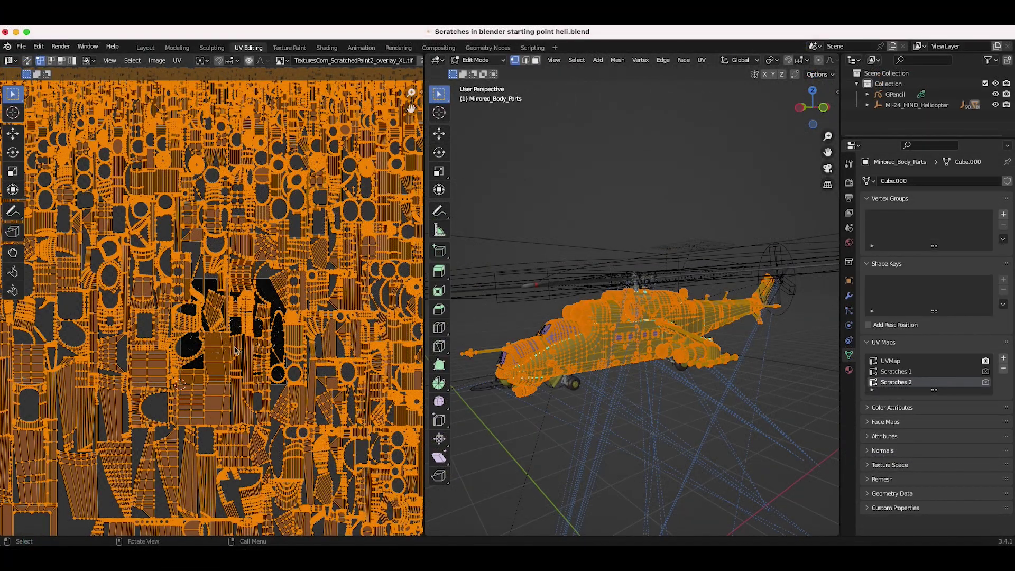
# Step: Compare the UV layouts of Scratches 1 and Scratches 2, ending with Scratches 2 active
pyautogui.click(907, 372)
pyautogui.click(905, 381)
pyautogui.click(903, 373)
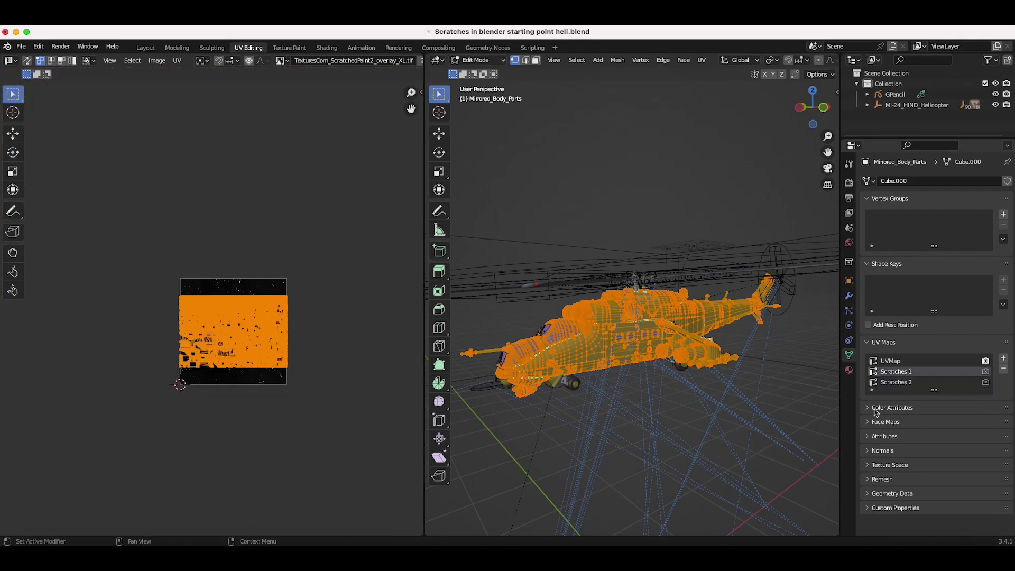
pyautogui.click(897, 382)
# Step: Shrink the Scratches 2 UV layout, reposition it over the scratch texture and rescale it
pyautogui.scroll(-4, 318, 338)
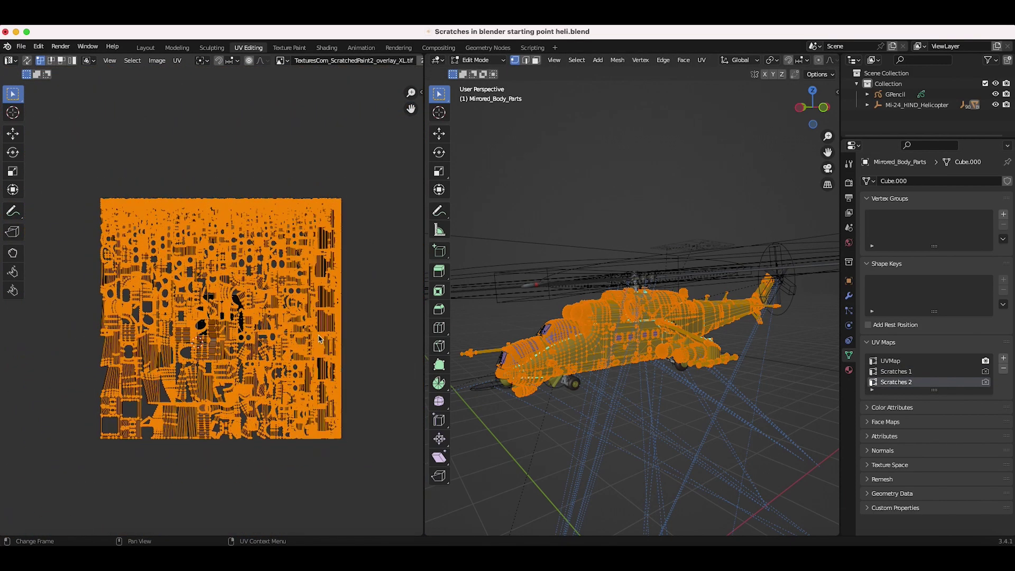
pyautogui.press('s')
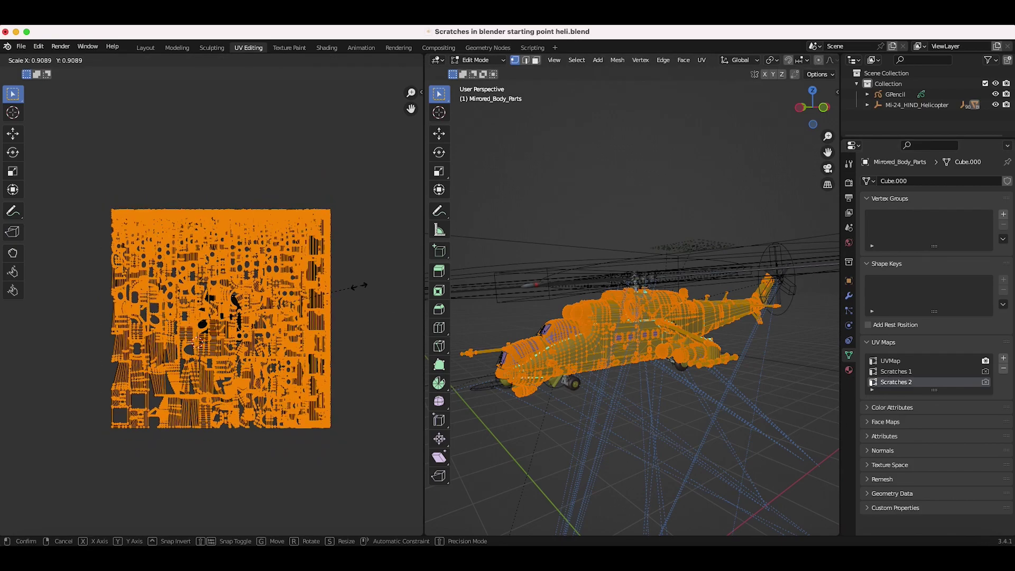
pyautogui.click(311, 292)
pyautogui.press('g')
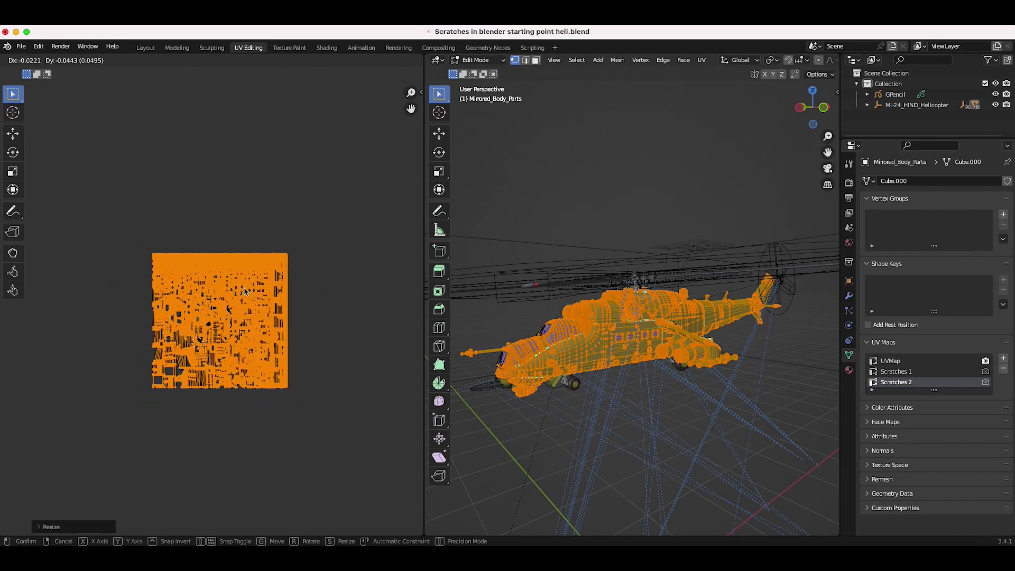
pyautogui.click(244, 288)
pyautogui.press('s')
pyautogui.click(311, 307)
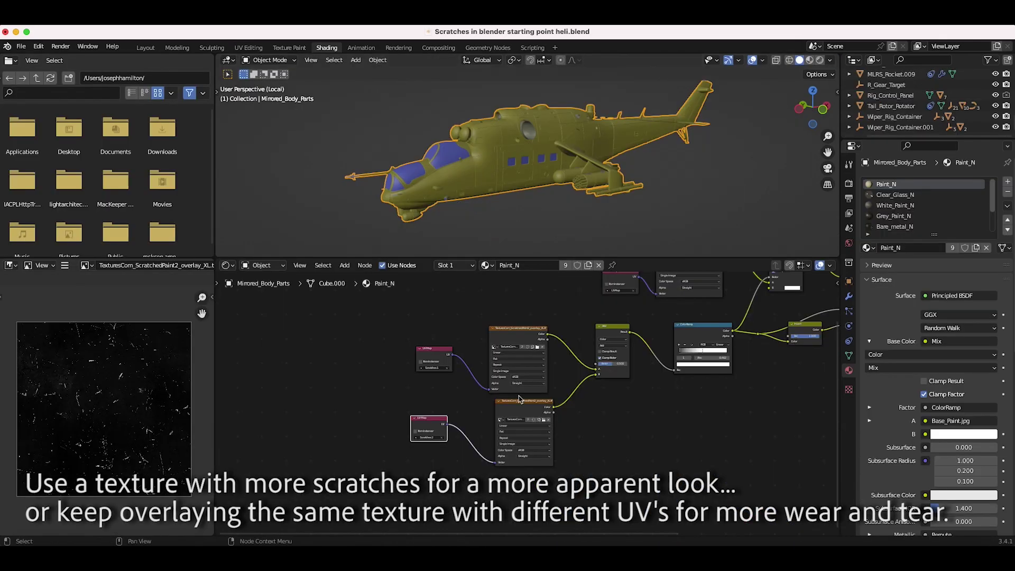
# Step: Raise the Factor of the Add node combining the two scratch textures to 1.000
pyautogui.scroll(1, 522, 400)
pyautogui.scroll(1, 599, 399)
pyautogui.scroll(4, 621, 385)
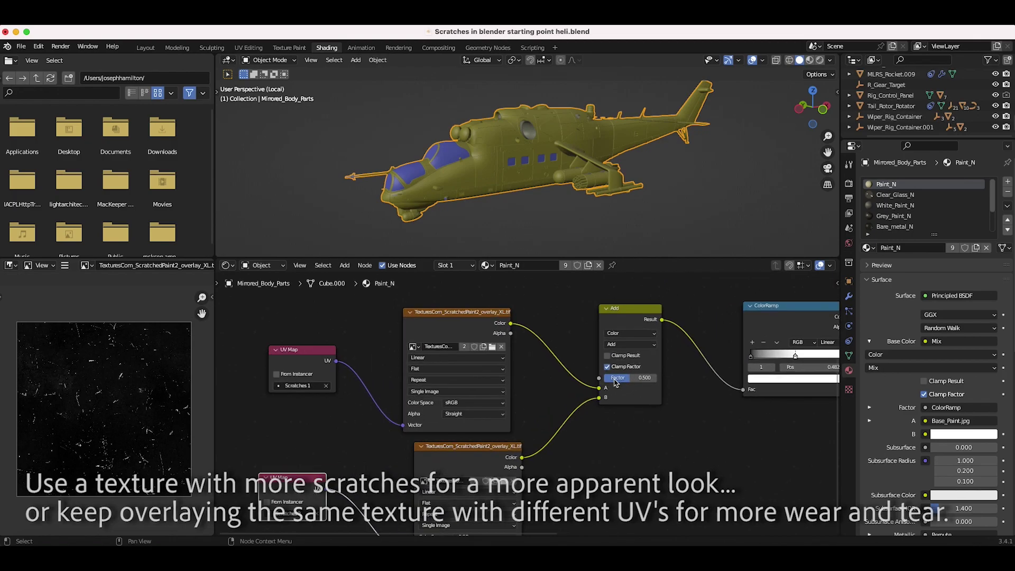
pyautogui.moveTo(621, 383); pyautogui.dragTo(577, 409, button='middle')
pyautogui.moveTo(577, 406); pyautogui.dragTo(611, 406)
pyautogui.scroll(-1, 590, 402)
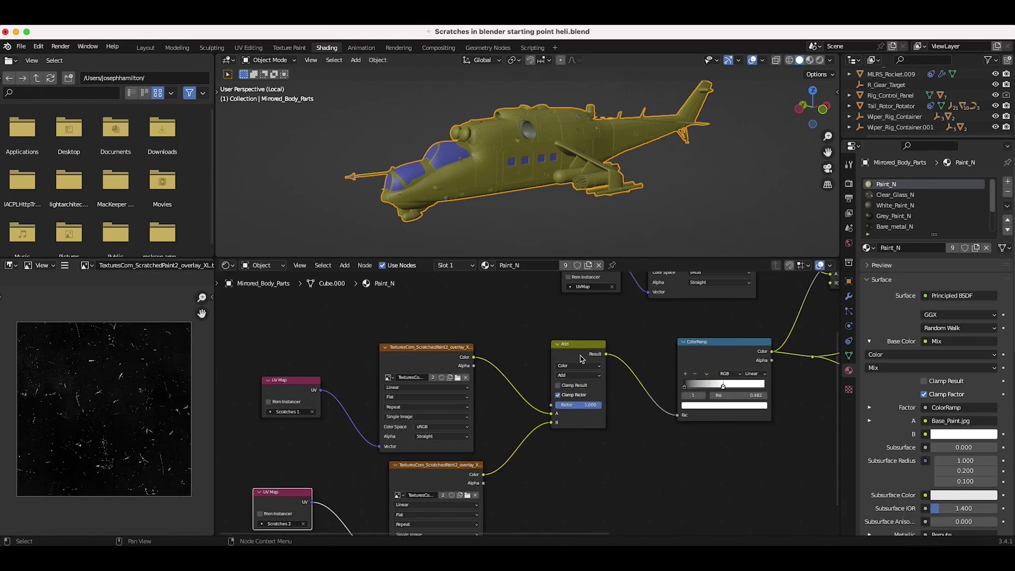
# Step: Show the helicopter in rendered shading and move the ColorRamp's white stop to position 0.764, checking the scratches on the body
pyautogui.press('z')
pyautogui.click(548, 132)
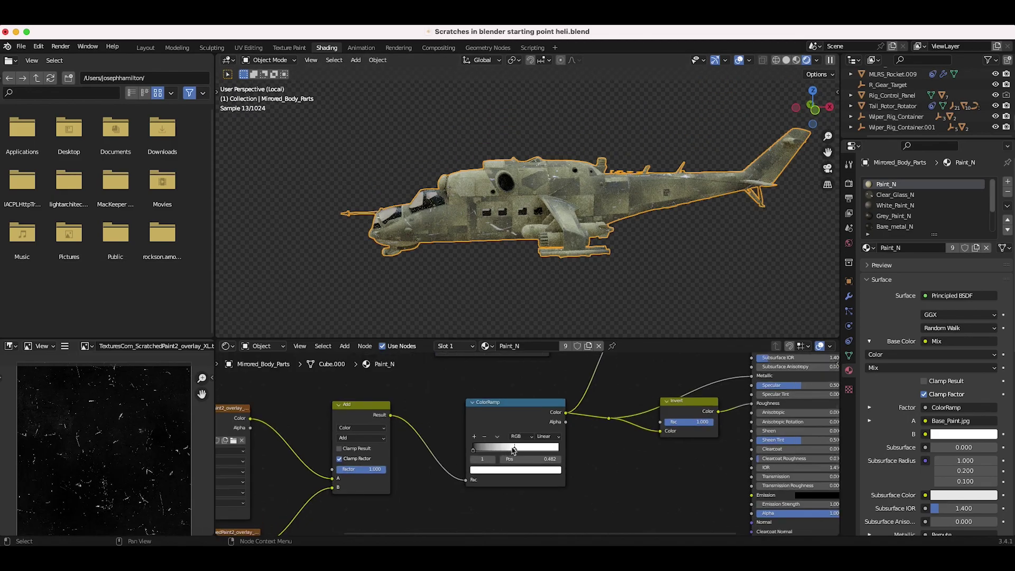
pyautogui.moveTo(513, 450); pyautogui.dragTo(524, 449)
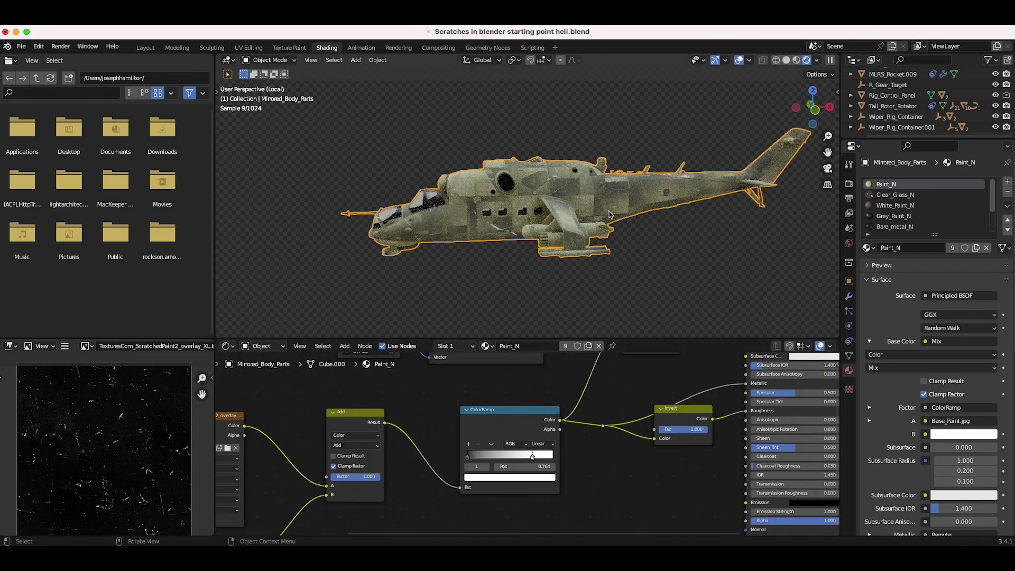
pyautogui.moveTo(609, 215); pyautogui.dragTo(507, 251, button='middle')
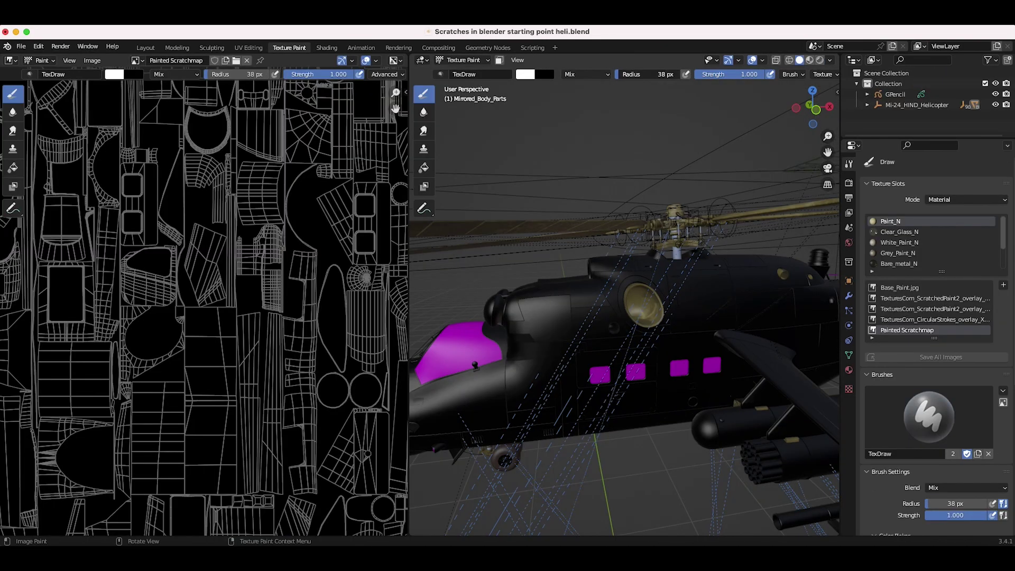
pyautogui.moveTo(624, 317)
pyautogui.mouseDown(button='middle')
pyautogui.moveTo(568, 434)
pyautogui.moveTo(623, 328)
pyautogui.moveTo(600, 279)
pyautogui.mouseUp(button='middle')
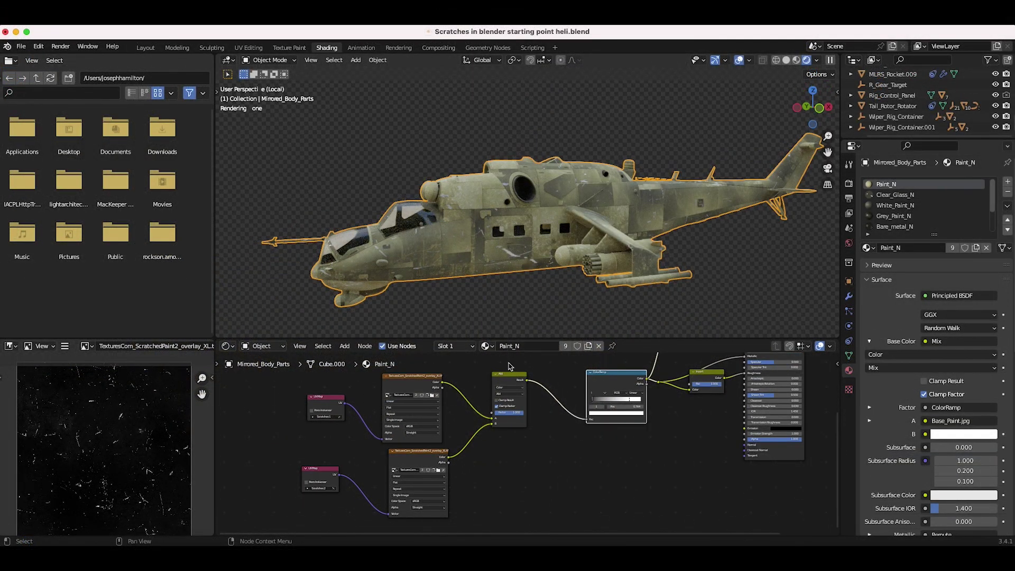
# Step: Move the scratch texture, UV Map and Add nodes away from the ColorRamp and insert a duplicate Add node before the ramp
pyautogui.moveTo(508, 365); pyautogui.dragTo(300, 507)
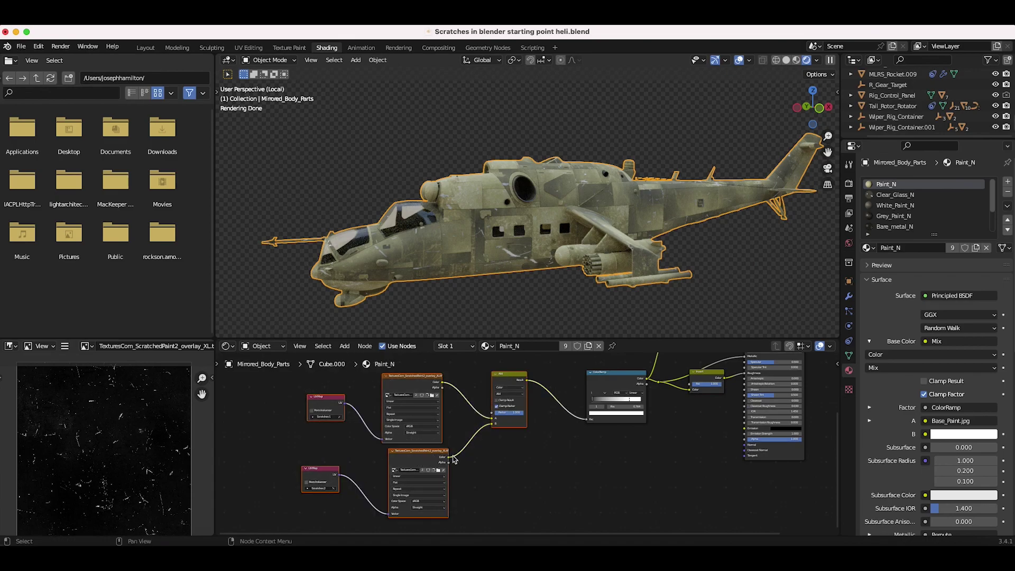
pyautogui.press('g')
pyautogui.click(328, 453)
pyautogui.scroll(-4, 329, 453)
pyautogui.moveTo(384, 433); pyautogui.dragTo(416, 434, button='middle')
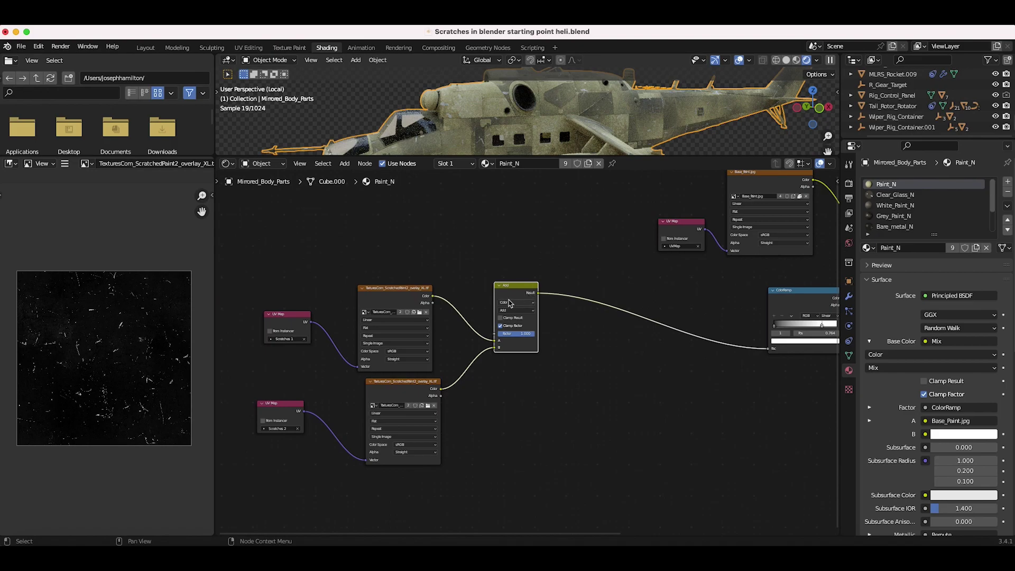
pyautogui.hotkey('shift', 'd')
pyautogui.click(714, 327)
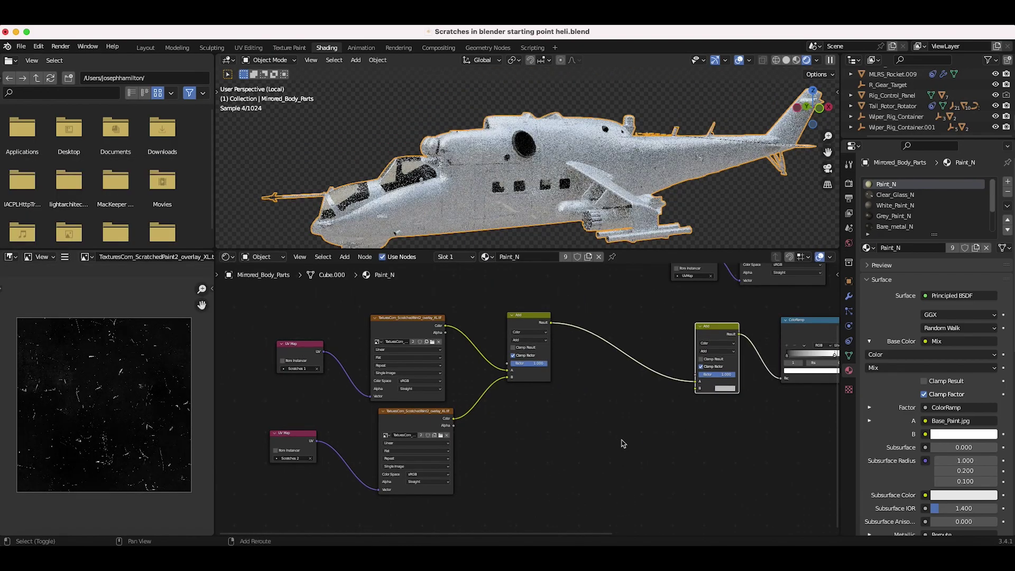
# Step: Add an Image Texture node below the link between the two Add nodes
pyautogui.hotkey('shift', 'a')
pyautogui.moveTo(578, 429)
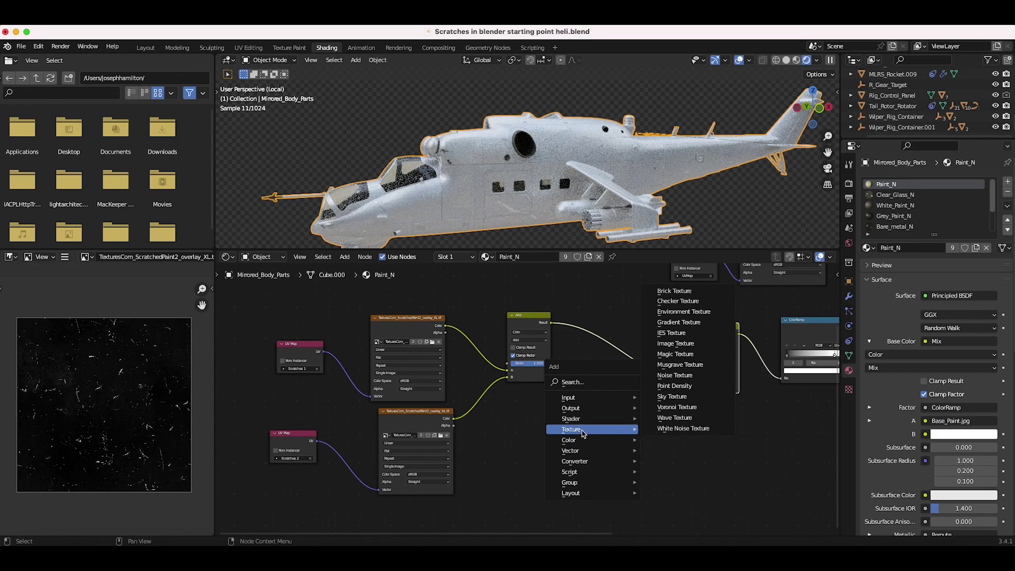
pyautogui.click(675, 343)
pyautogui.click(655, 415)
pyautogui.scroll(2, 575, 435)
pyautogui.scroll(-1, 575, 435)
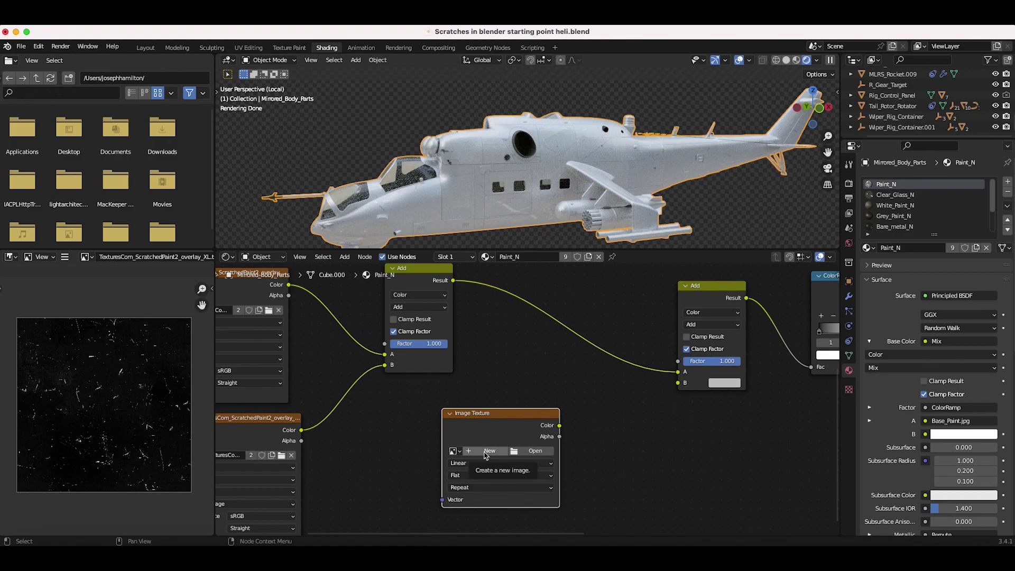
# Step: Create a new blank black image, 2000 px wide, in the new Image Texture node
pyautogui.click(485, 453)
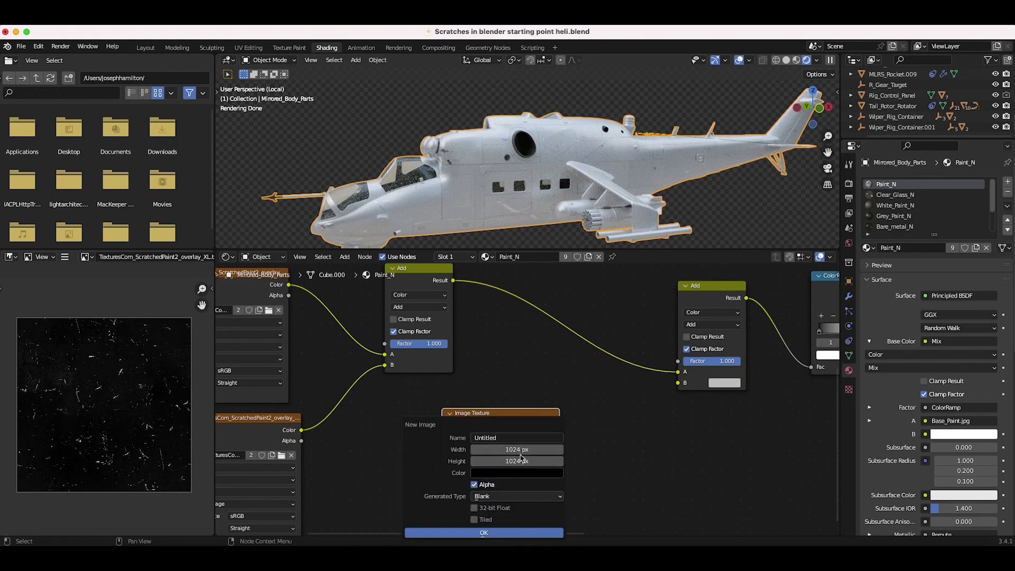
pyautogui.click(512, 449)
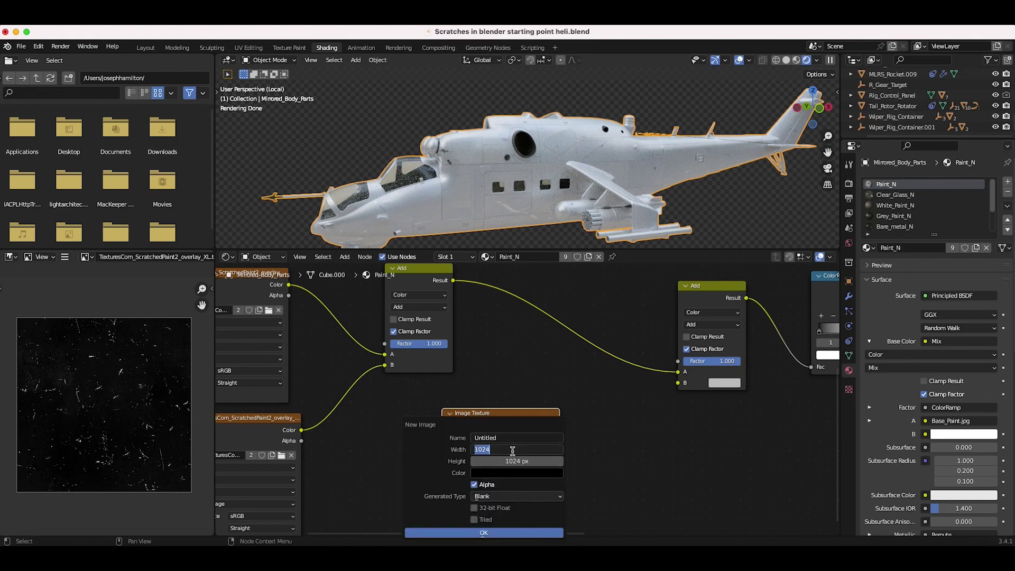
pyautogui.click(507, 461)
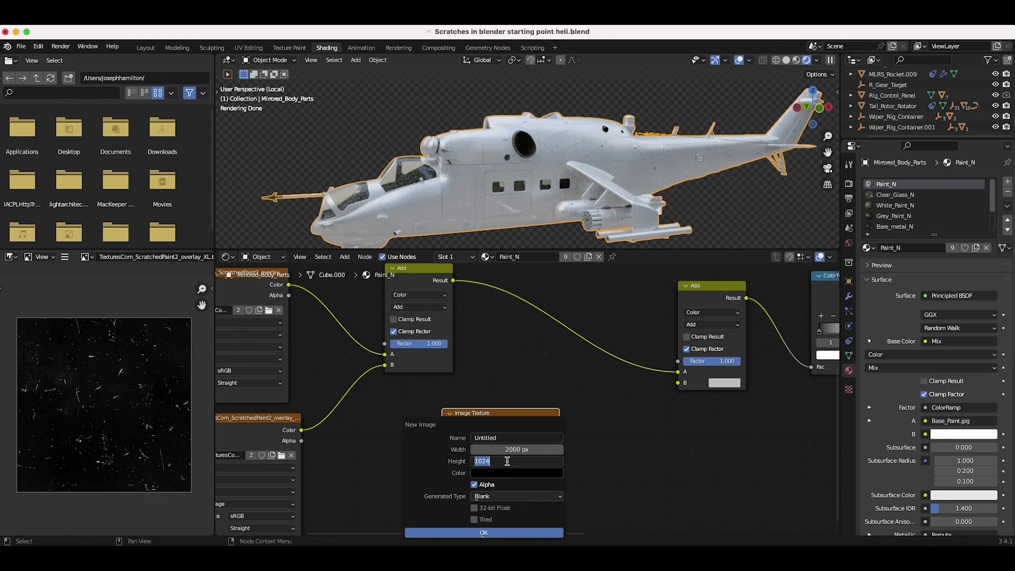
pyautogui.press('Return')
pyautogui.click(479, 534)
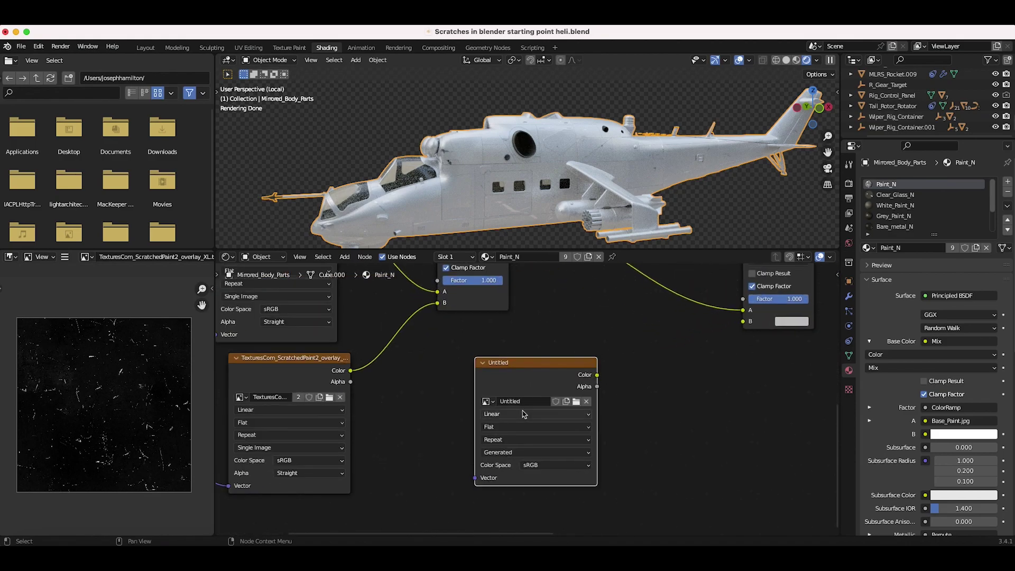
# Step: Rename the new image "Painted Scratchmap"
pyautogui.click(532, 401)
pyautogui.write('Pa')
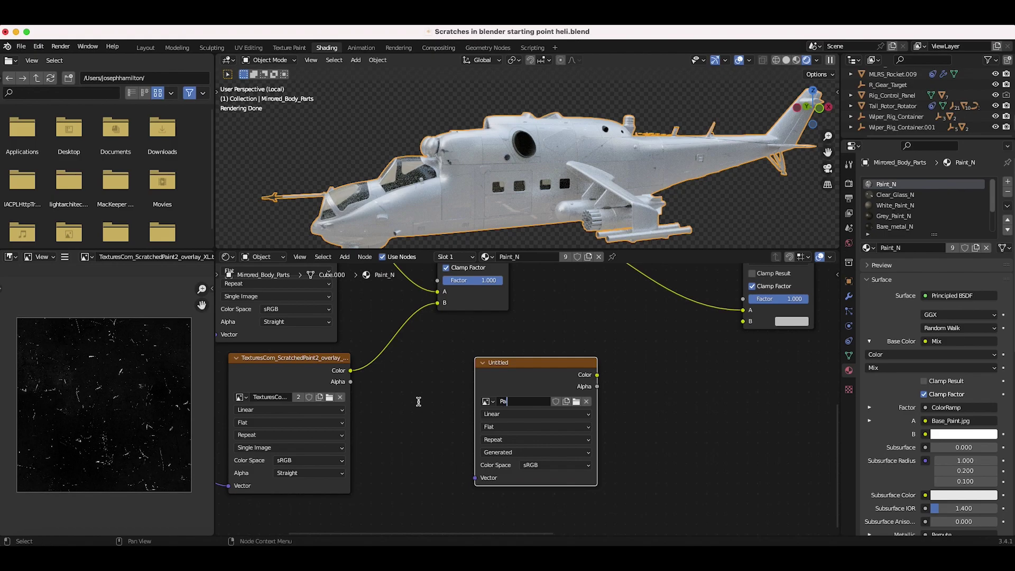
pyautogui.write('inted Scratchmap')
pyautogui.press('Return')
pyautogui.scroll(-1, 499, 390)
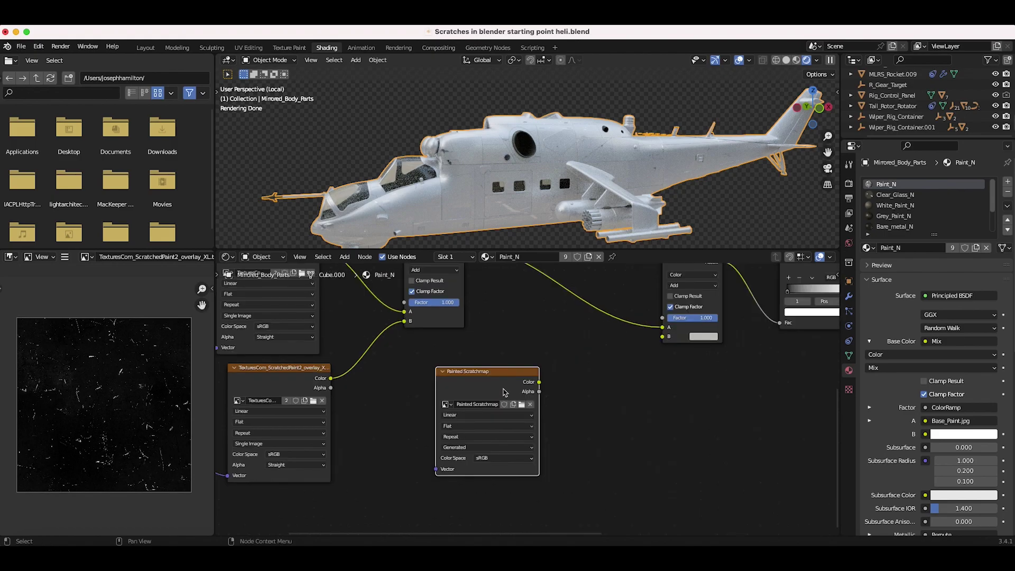
# Step: Connect the Painted Scratchmap texture's Color output to the Factor input of the second Add node
pyautogui.moveTo(539, 381)
pyautogui.mouseDown()
pyautogui.moveTo(579, 346)
pyautogui.moveTo(662, 317)
pyautogui.mouseUp()
pyautogui.scroll(2, 663, 322)
pyautogui.hscroll(2, 663, 323)
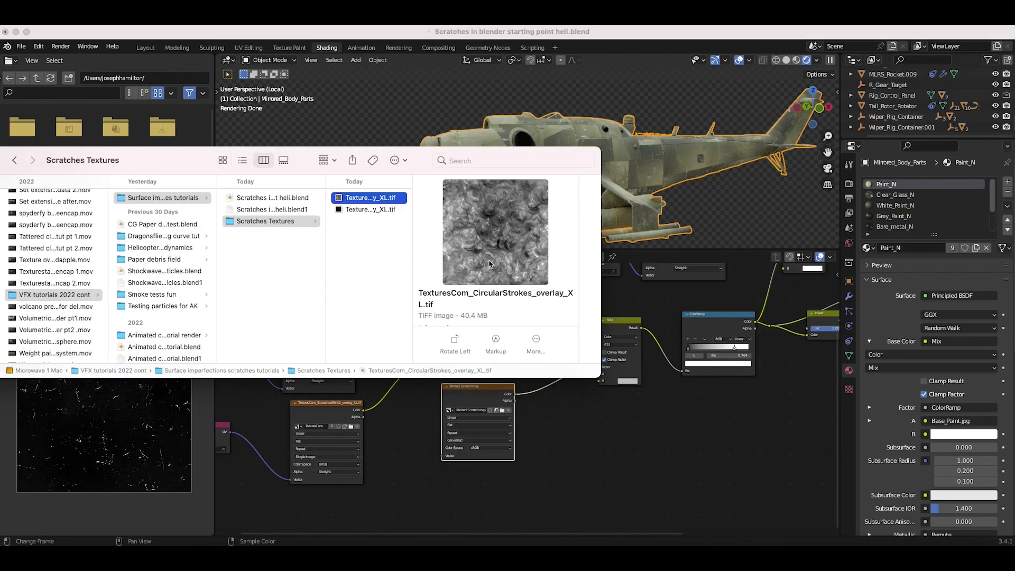
# Step: Add an Image Texture node with TexturesCom_CircularStrokes_overlay_XL.tif and connect its Color output to the second Add node's B input
pyautogui.click(555, 422)
pyautogui.hotkey('shift', 'a')
pyautogui.moveTo(581, 423)
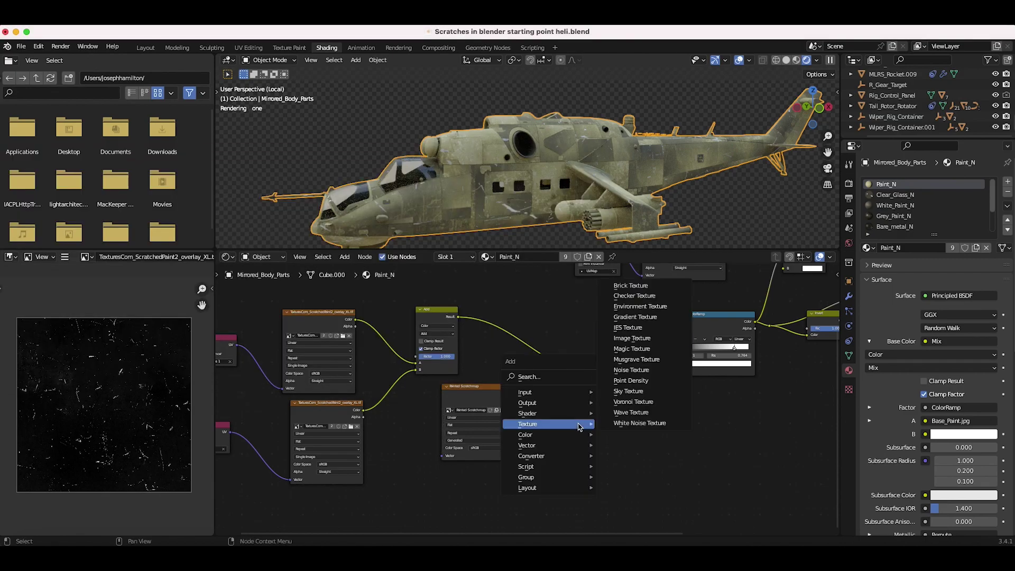
pyautogui.click(644, 341)
pyautogui.moveTo(608, 426)
pyautogui.mouseDown()
pyautogui.moveTo(636, 395)
pyautogui.moveTo(599, 382)
pyautogui.mouseUp()
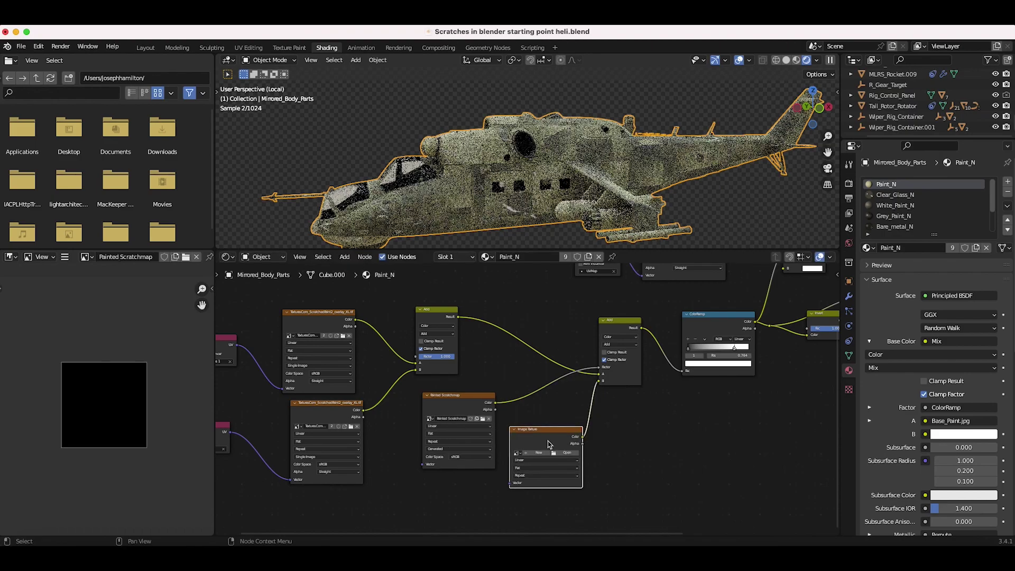
pyautogui.click(567, 452)
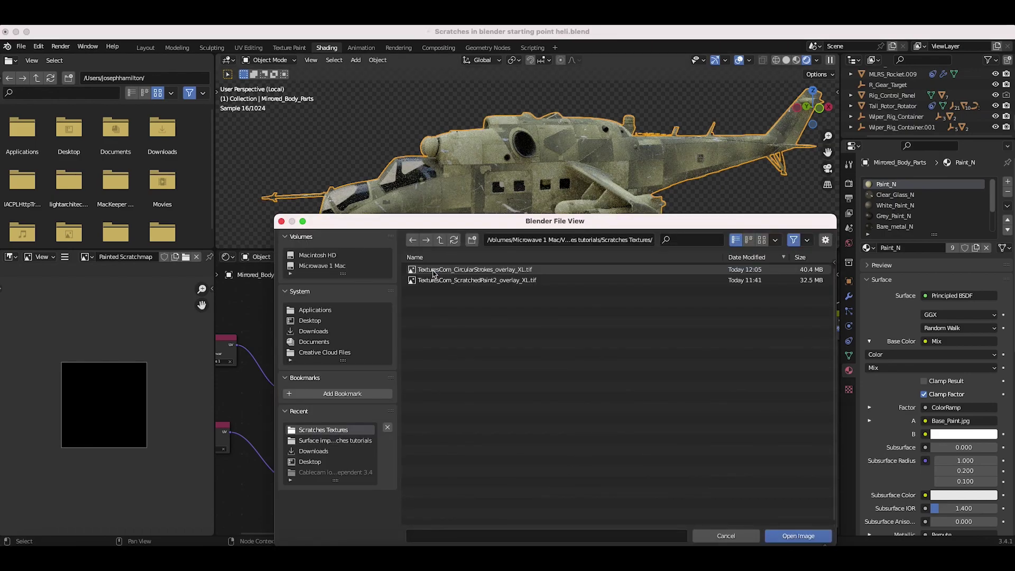
pyautogui.doubleClick(451, 270)
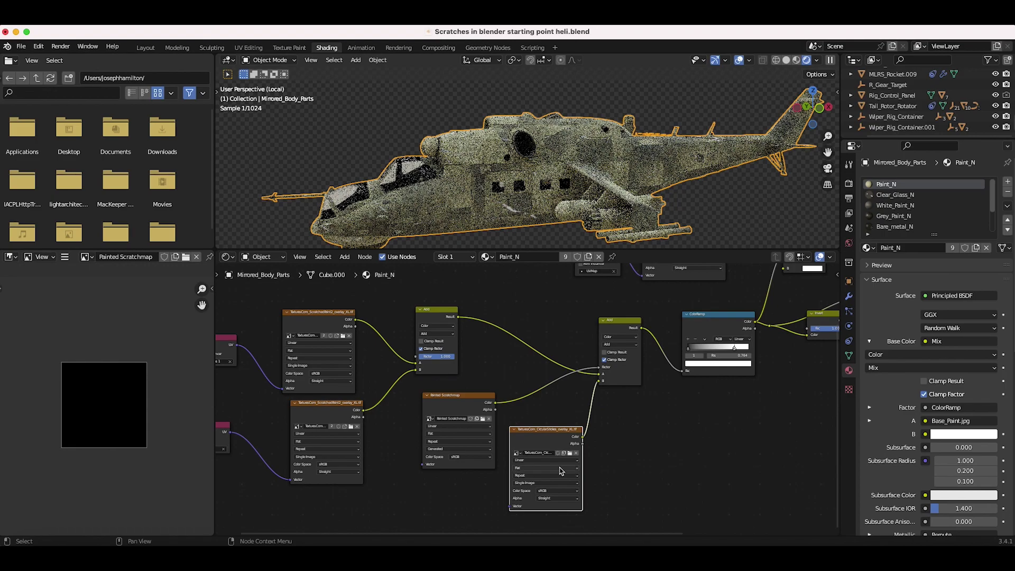
# Step: Duplicate the Scratches 2 UV Map node and connect the copy to the circular strokes texture's Vector input
pyautogui.scroll(2, 326, 415)
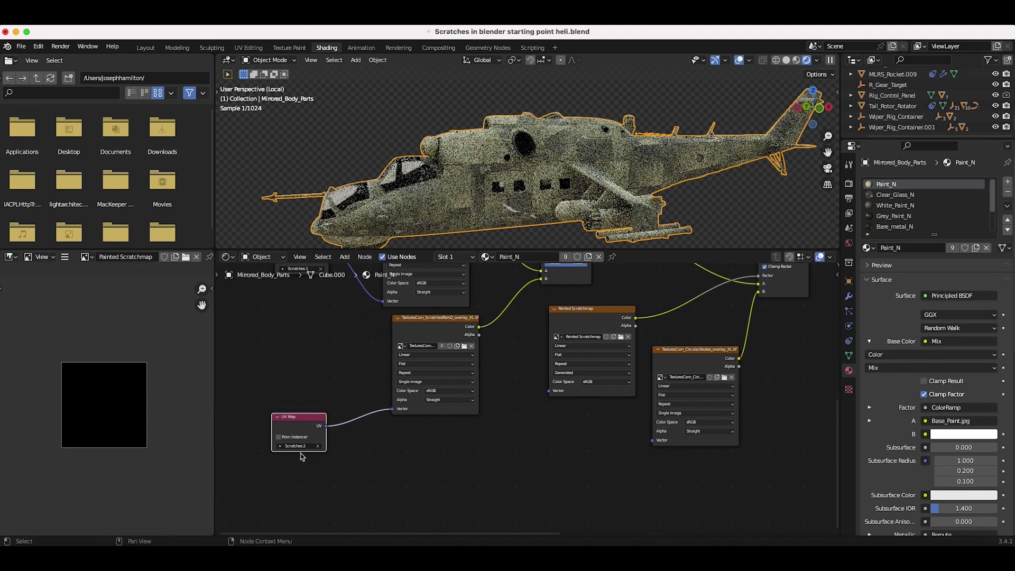
pyautogui.hscroll(-3, 301, 445)
pyautogui.moveTo(780, 358); pyautogui.dragTo(785, 370)
pyautogui.click(360, 427)
pyautogui.scroll(-2, 360, 427)
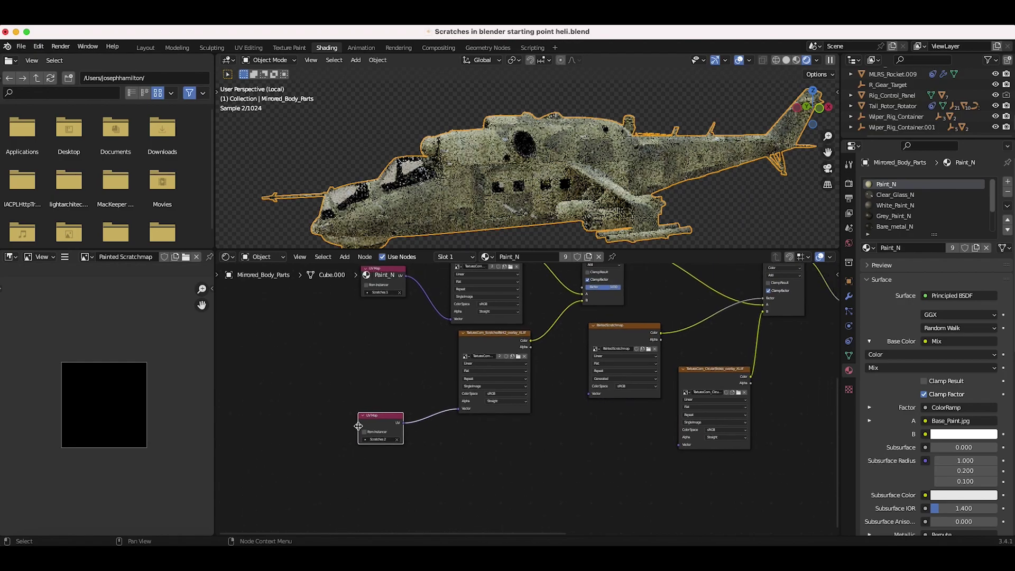
pyautogui.hscroll(3, 359, 427)
pyautogui.hotkey('shift', 'd')
pyautogui.hotkey('shift', 'd')
pyautogui.click(577, 447)
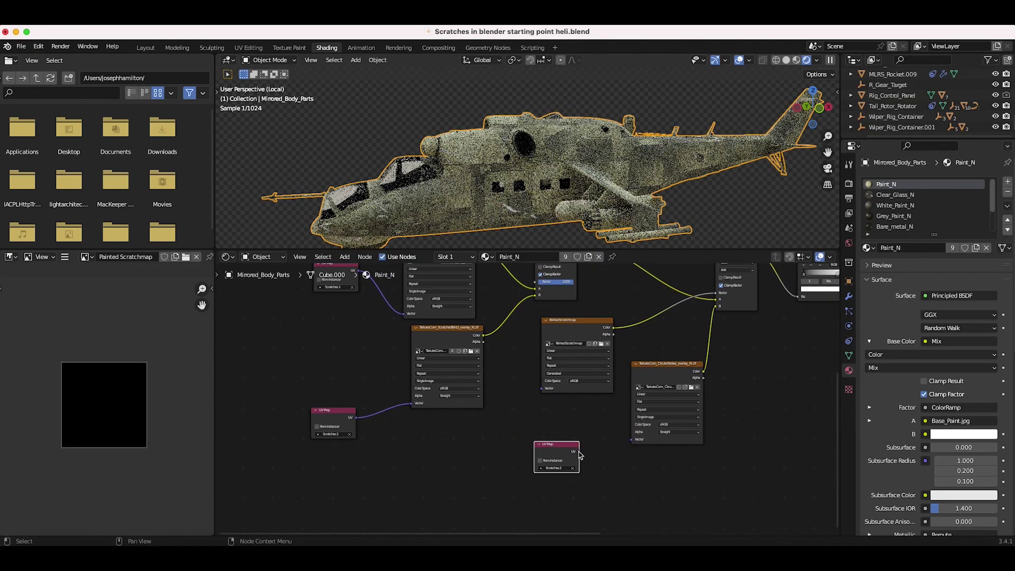
pyautogui.moveTo(579, 451); pyautogui.dragTo(633, 441)
# Step: Preview the circular strokes texture alone through the Material Output's Surface input, and reconnect the Principled BSDF
pyautogui.scroll(-2, 766, 376)
pyautogui.moveTo(766, 376); pyautogui.dragTo(433, 437, button='middle')
pyautogui.moveTo(365, 471); pyautogui.dragTo(730, 309)
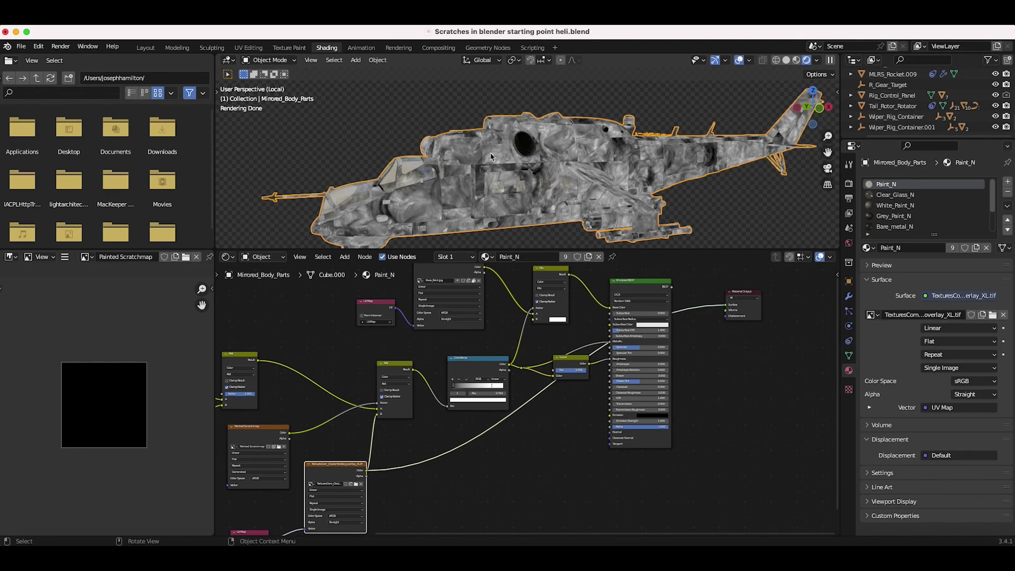
pyautogui.moveTo(671, 287); pyautogui.dragTo(730, 307)
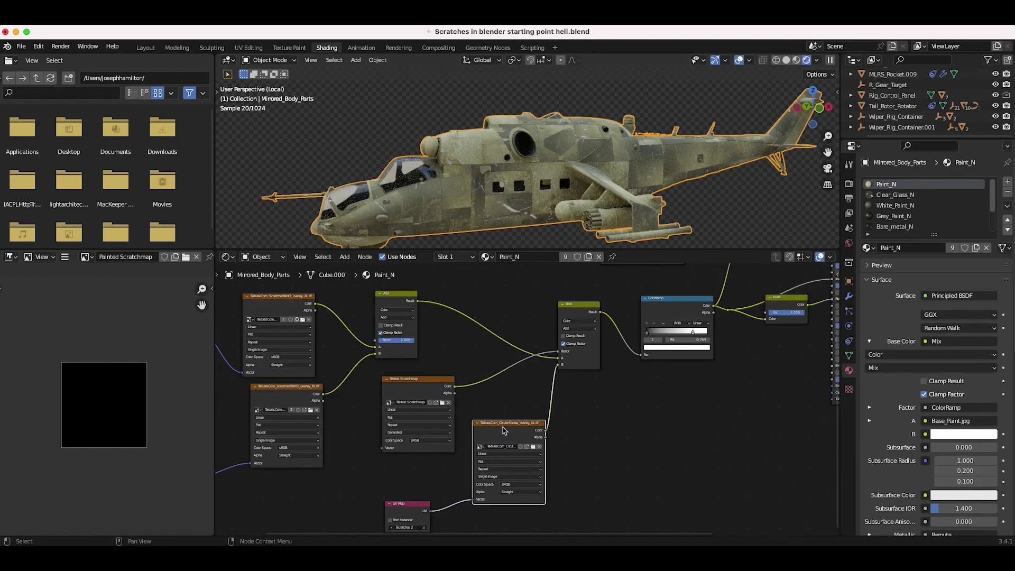
pyautogui.scroll(-3, 504, 429)
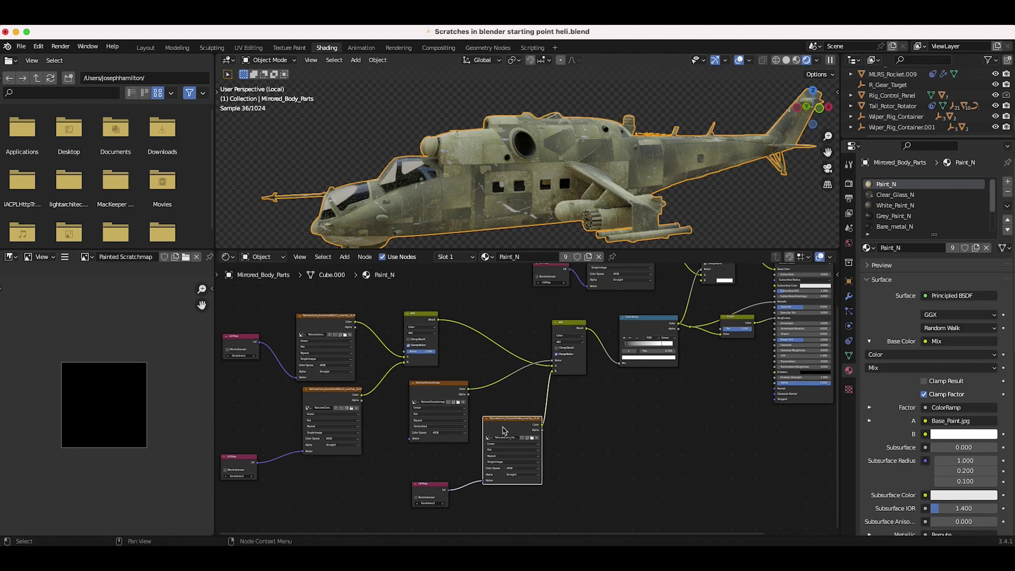
# Step: Switch to the Layout workspace and select the whole helicopter body mesh in Edit Mode
pyautogui.click(145, 47)
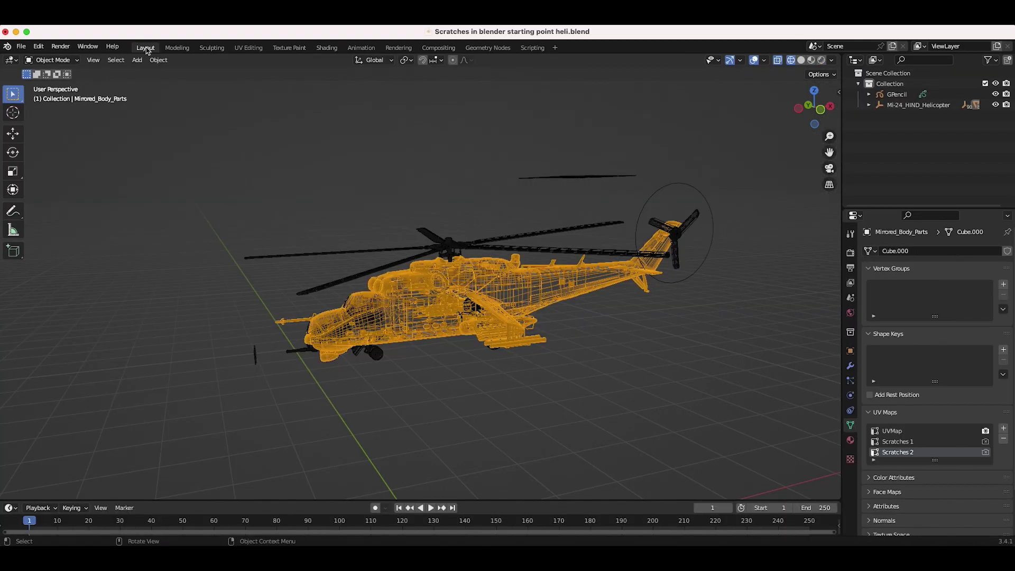
pyautogui.click(51, 59)
pyautogui.click(53, 84)
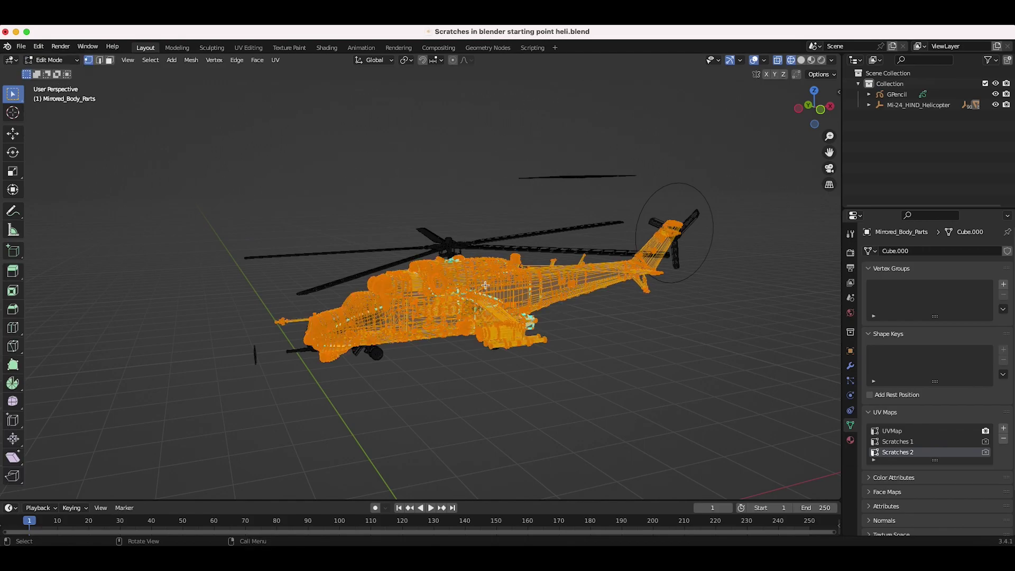
pyautogui.moveTo(740, 151); pyautogui.dragTo(194, 443)
# Step: Add a new UV map to the helicopter body and name it "Painted Map"
pyautogui.click(1003, 430)
pyautogui.doubleClick(894, 463)
pyautogui.write('Paint')
pyautogui.press('Return')
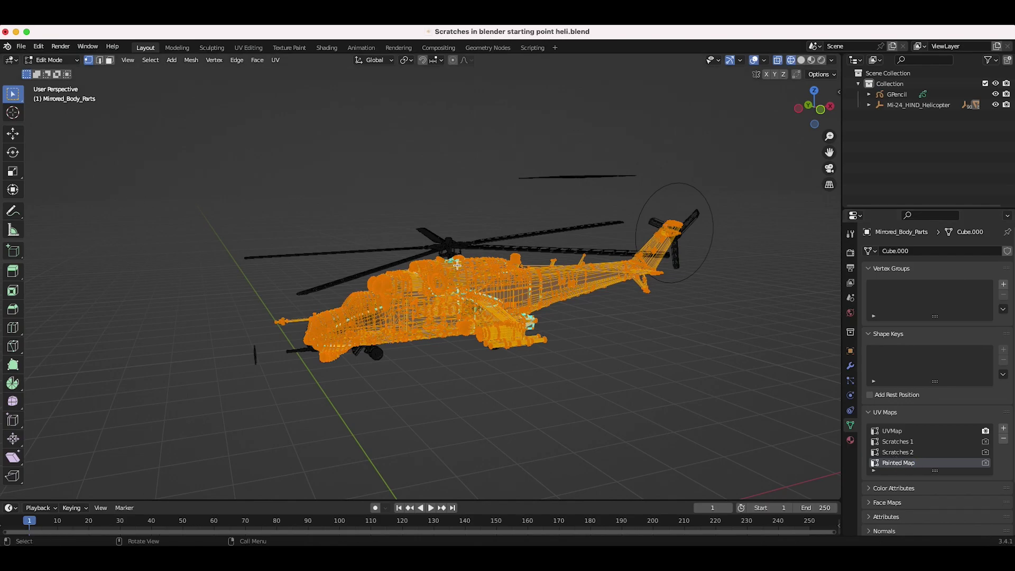
# Step: Unwrap the selected body mesh with Smart UV Project, using a 66° angle limit and Scaled margin method
pyautogui.press('u')
pyautogui.click(463, 315)
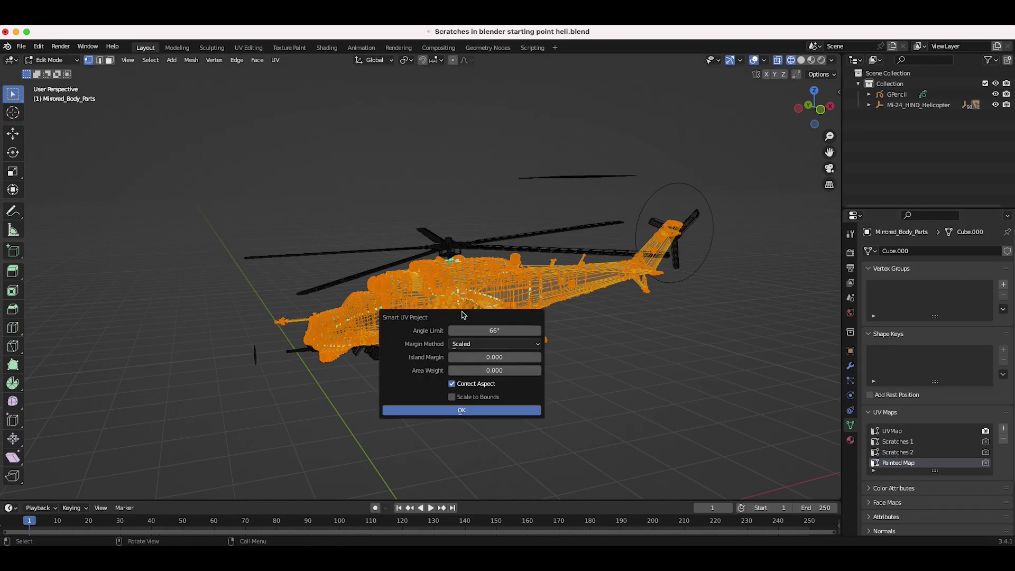
pyautogui.click(462, 410)
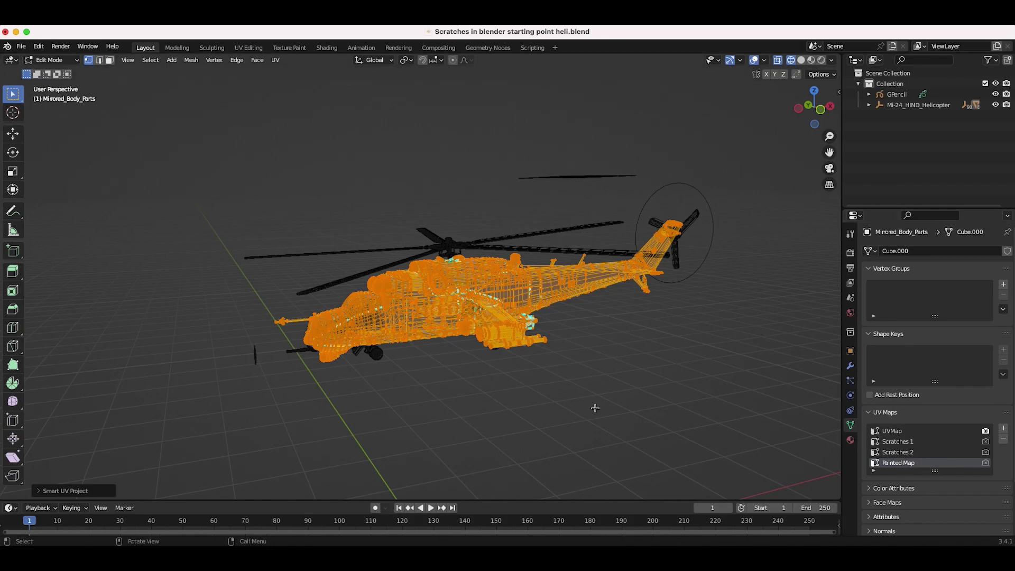
# Step: In the Shading workspace, add a UV Map node set to Painted Map and connect it to the Painted Scratchmap texture's Vector input
pyautogui.click(327, 47)
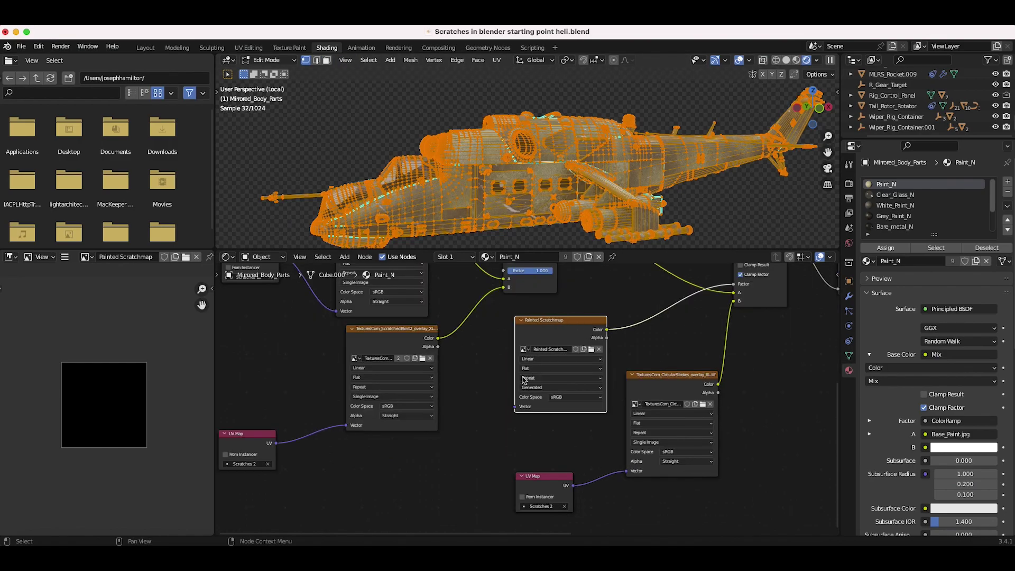
pyautogui.scroll(1, 522, 376)
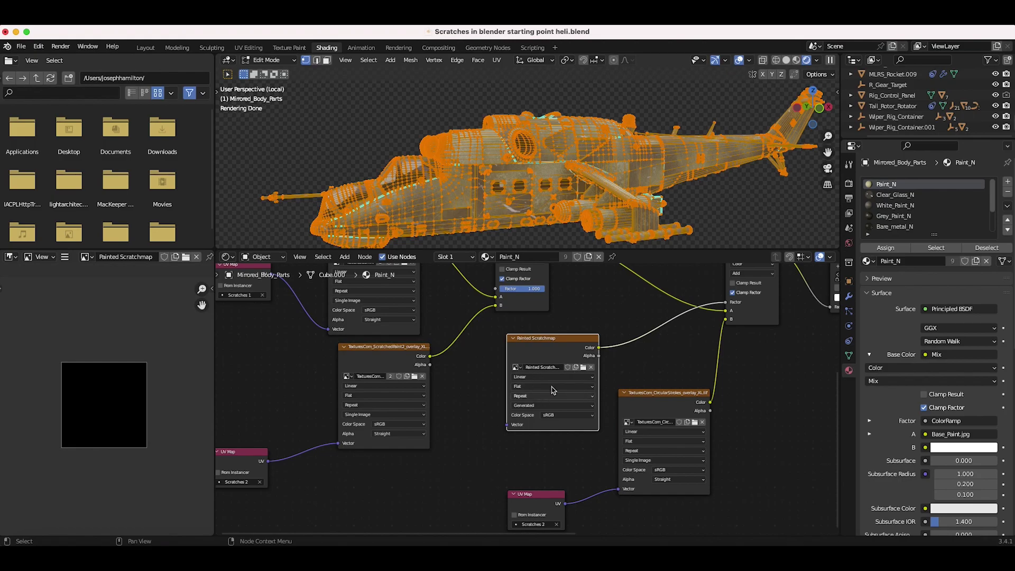
pyautogui.hotkey('shift', 'a')
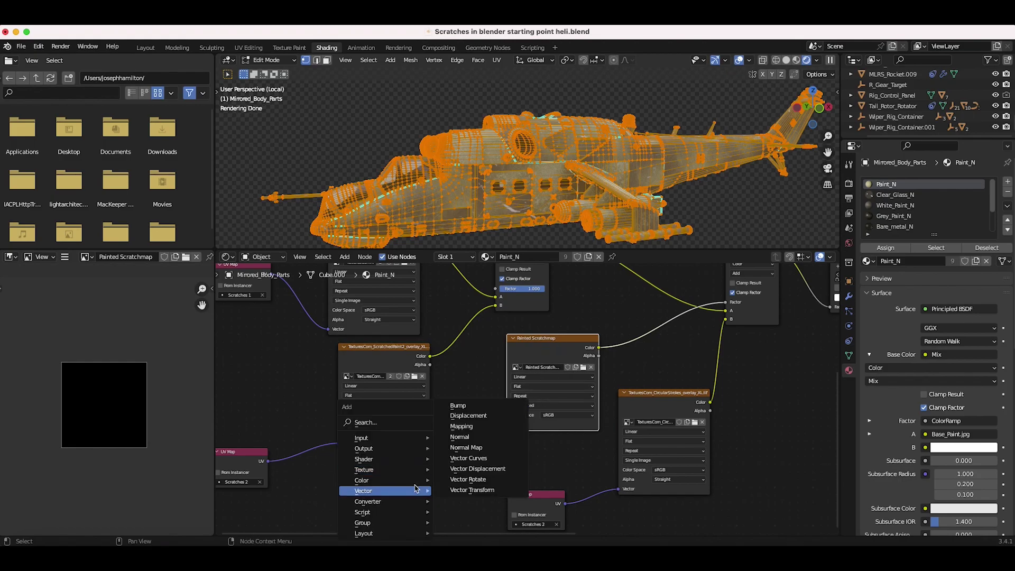
pyautogui.moveTo(370, 438)
pyautogui.click(468, 405)
pyautogui.click(423, 473)
pyautogui.moveTo(434, 480); pyautogui.dragTo(507, 425)
pyautogui.scroll(1, 532, 404)
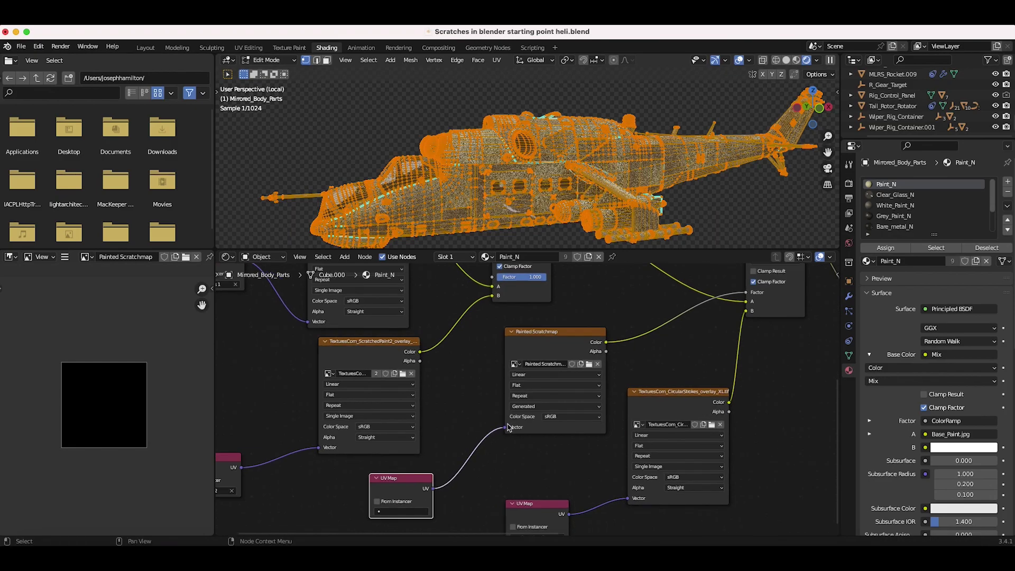
pyautogui.click(410, 506)
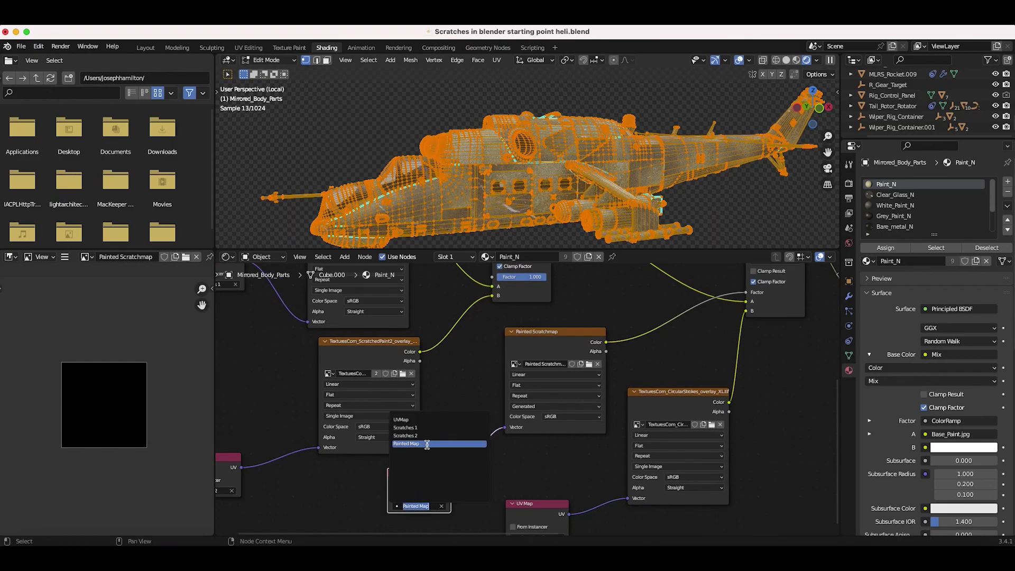
pyautogui.click(427, 444)
pyautogui.scroll(-2, 492, 356)
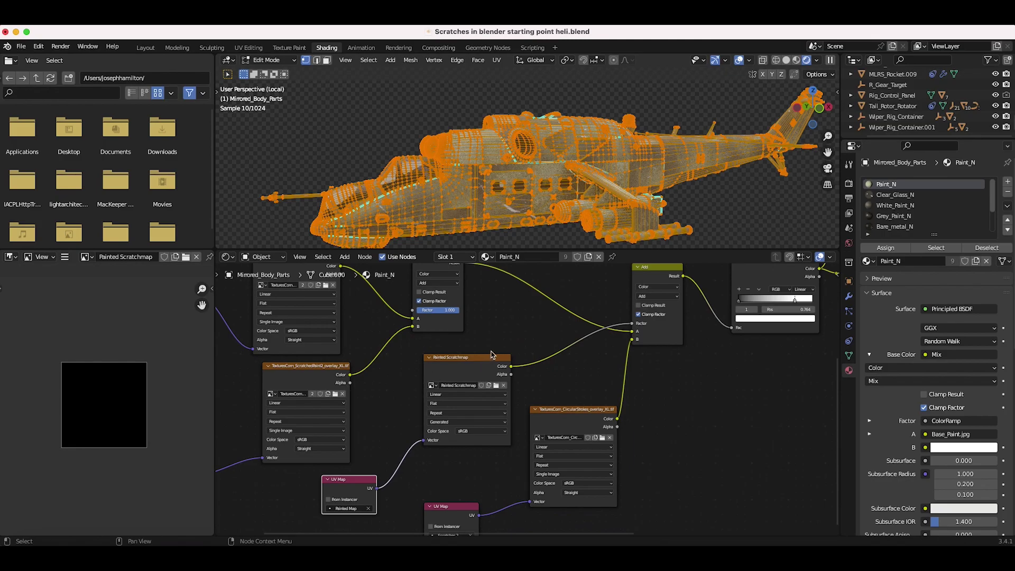
pyautogui.moveTo(491, 355); pyautogui.dragTo(492, 349)
pyautogui.click(637, 276)
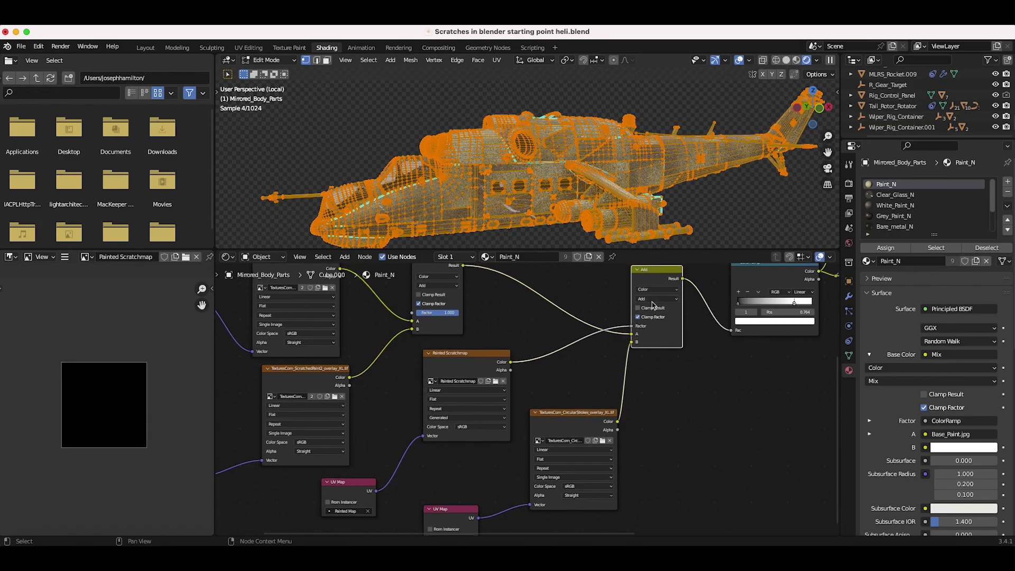
pyautogui.click(593, 420)
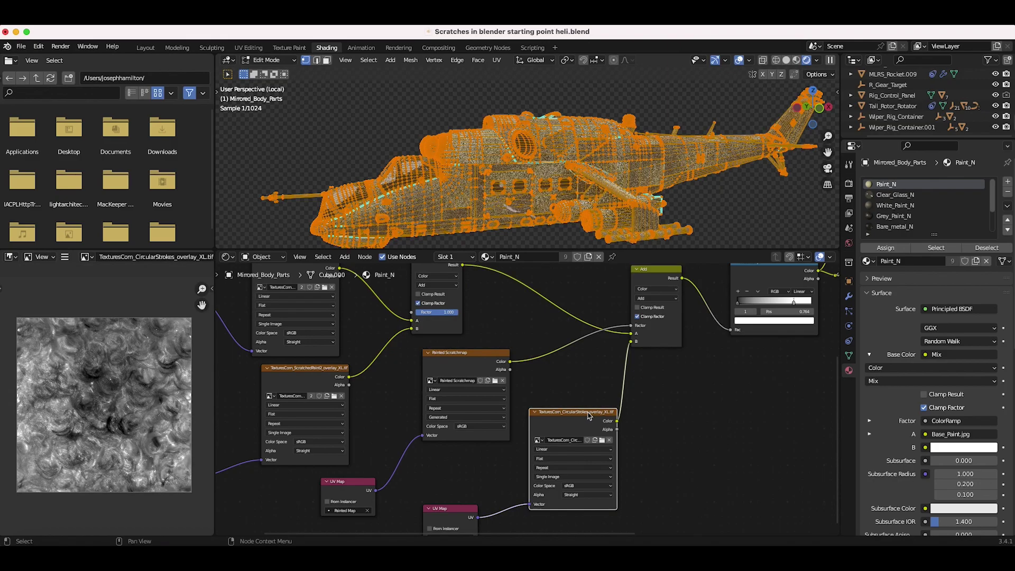
# Step: Return the body to Object Mode, make the Painted Scratchmap node active, and open the Texture Paint workspace on that texture slot
pyautogui.click(267, 60)
pyautogui.click(269, 69)
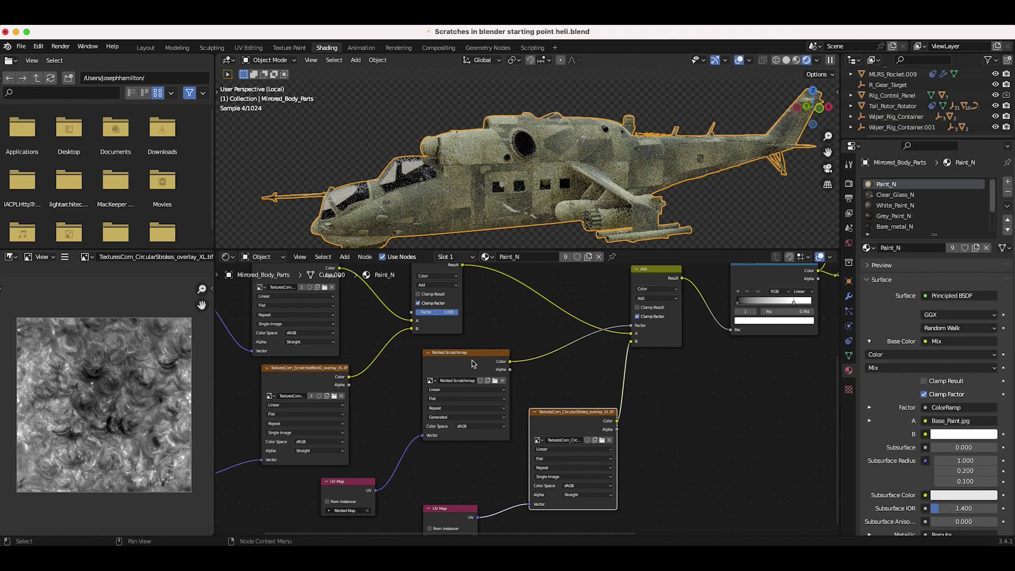
pyautogui.moveTo(466, 362); pyautogui.dragTo(459, 378)
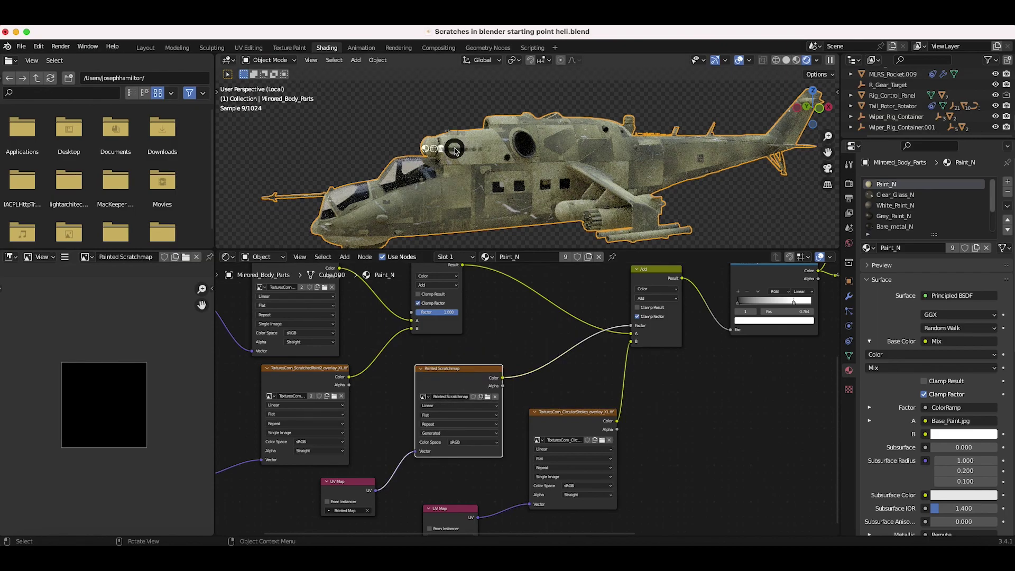
pyautogui.press('z')
pyautogui.press('6')
pyautogui.click(288, 48)
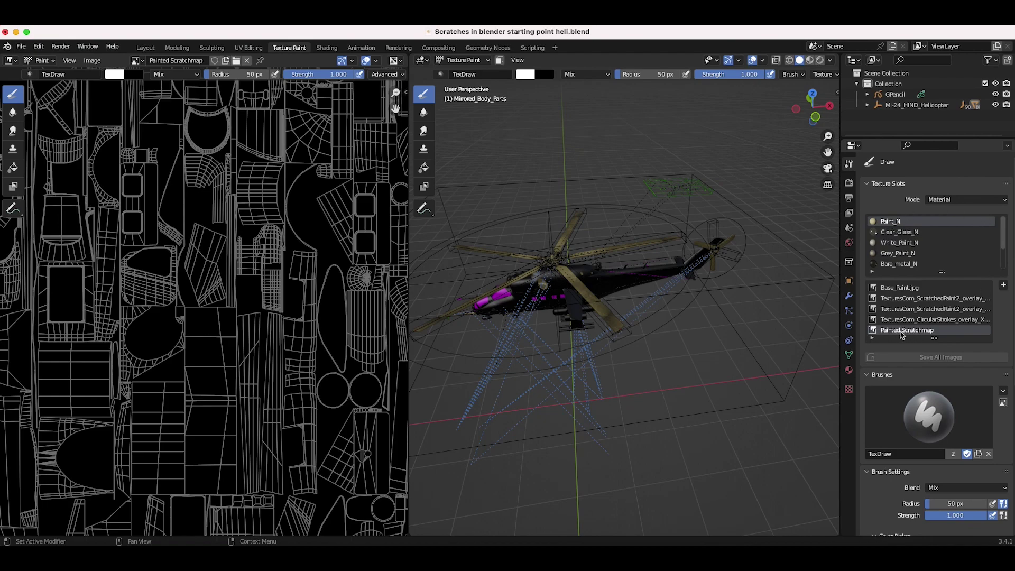
# Step: Set the draw brush radius to 38 px and paint white around the round engine exhaust on the helicopter's side
pyautogui.hscroll(-5, 519, 303)
pyautogui.scroll(4, 519, 304)
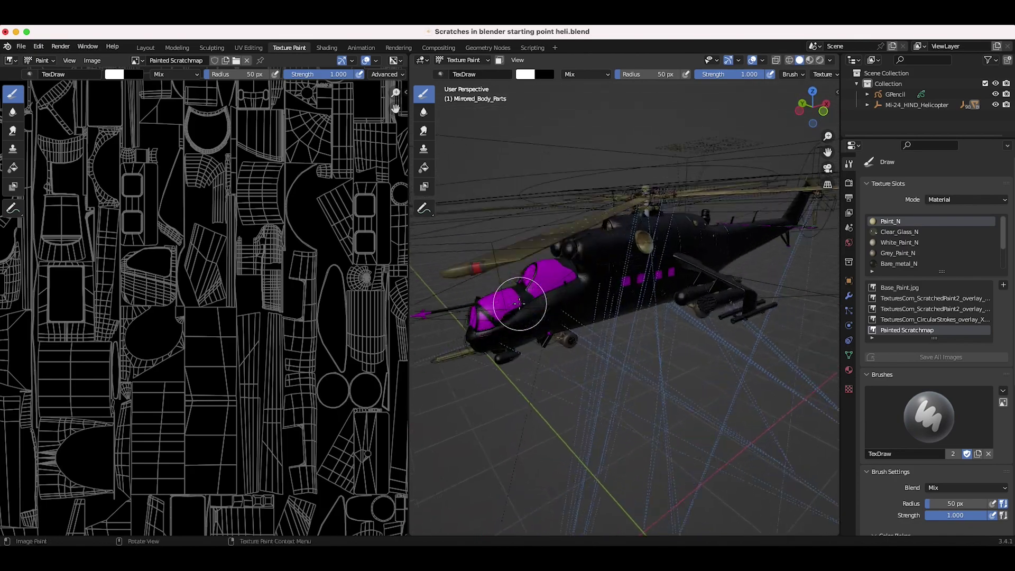
pyautogui.scroll(4, 519, 303)
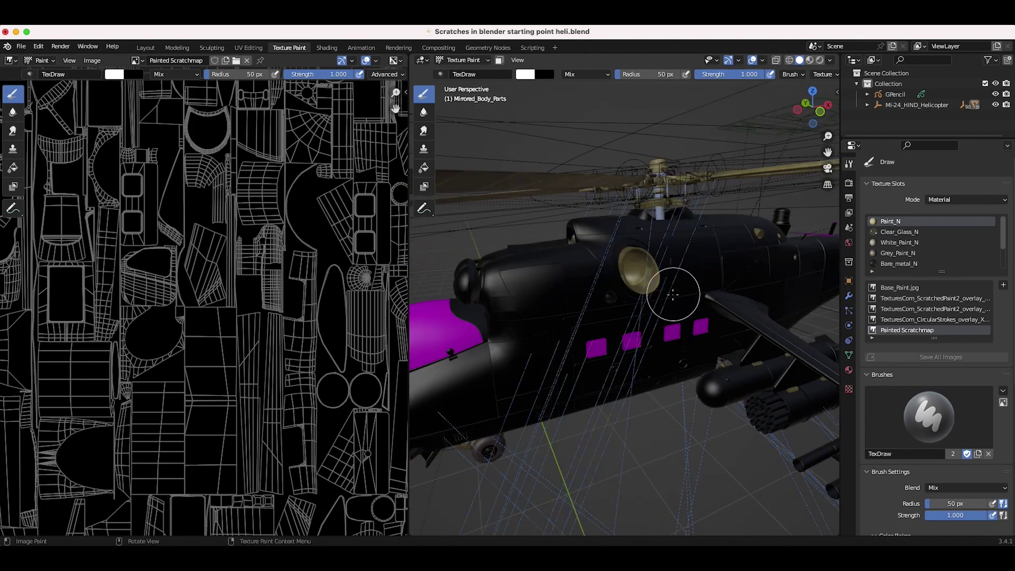
pyautogui.hscroll(5, 689, 301)
pyautogui.keyDown('shift'); pyautogui.scroll(-3, 690, 302); pyautogui.keyUp('shift')
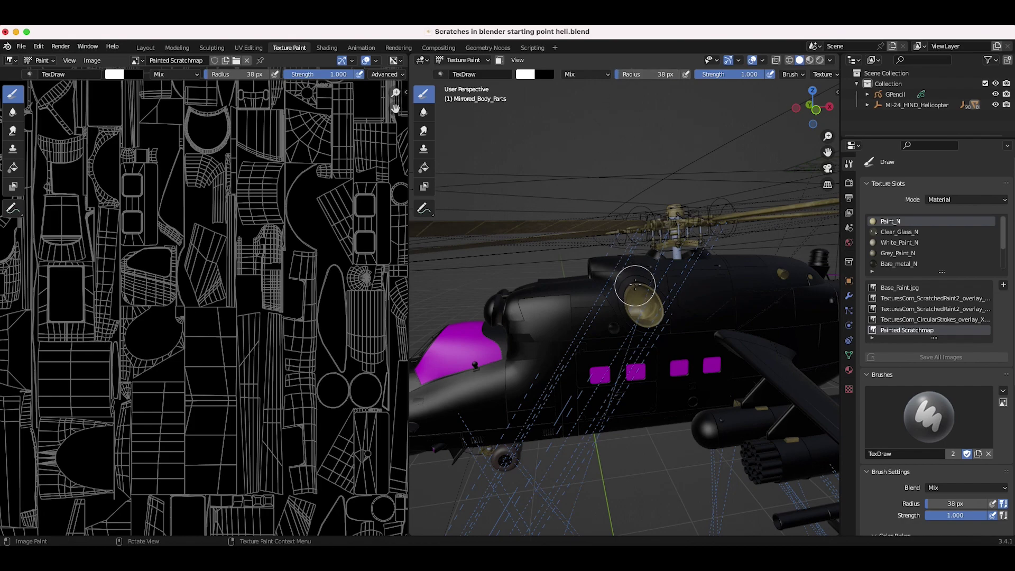
pyautogui.moveTo(637, 289)
pyautogui.mouseDown()
pyautogui.moveTo(622, 312)
pyautogui.moveTo(632, 334)
pyautogui.moveTo(658, 325)
pyautogui.moveTo(665, 301)
pyautogui.mouseUp()
pyautogui.moveTo(645, 290)
pyautogui.mouseDown(button='middle')
pyautogui.moveTo(738, 339)
pyautogui.moveTo(510, 371)
pyautogui.mouseUp(button='middle')
# Step: Paint white wear along the fuselage beneath the cockpit canopy and toward the nose
pyautogui.moveTo(510, 371); pyautogui.dragTo(573, 396)
pyautogui.moveTo(573, 397); pyautogui.dragTo(551, 369, button='middle')
pyautogui.moveTo(550, 356)
pyautogui.mouseDown()
pyautogui.moveTo(517, 381)
pyautogui.moveTo(593, 390)
pyautogui.mouseUp()
pyautogui.moveTo(594, 390); pyautogui.dragTo(592, 385, button='middle')
pyautogui.keyDown('shift'); pyautogui.scroll(2, 592, 385); pyautogui.keyUp('shift')
pyautogui.keyDown('ctrl'); pyautogui.scroll(2, 592, 385); pyautogui.keyUp('ctrl')
pyautogui.keyDown('shift'); pyautogui.scroll(3, 592, 384); pyautogui.keyUp('shift')
pyautogui.hscroll(-5, 660, 339)
pyautogui.moveTo(670, 339)
pyautogui.mouseDown()
pyautogui.moveTo(584, 373)
pyautogui.moveTo(487, 443)
pyautogui.mouseUp()
pyautogui.scroll(8, 568, 433)
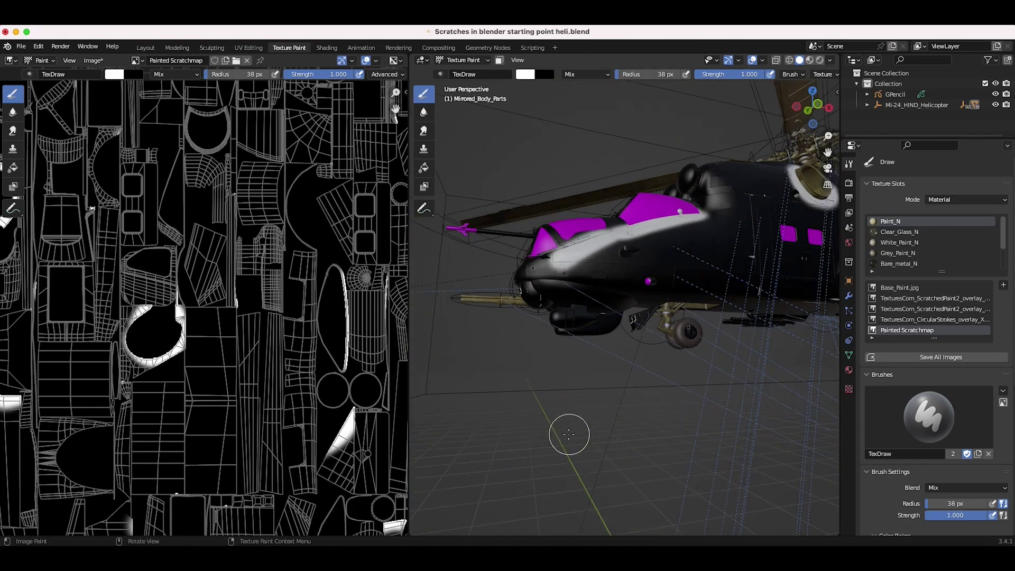
# Step: Paint white patches on the wing root, along the tail boom and on the rounded engine intakes
pyautogui.keyDown('shift'); pyautogui.scroll(3, 568, 434); pyautogui.keyUp('shift')
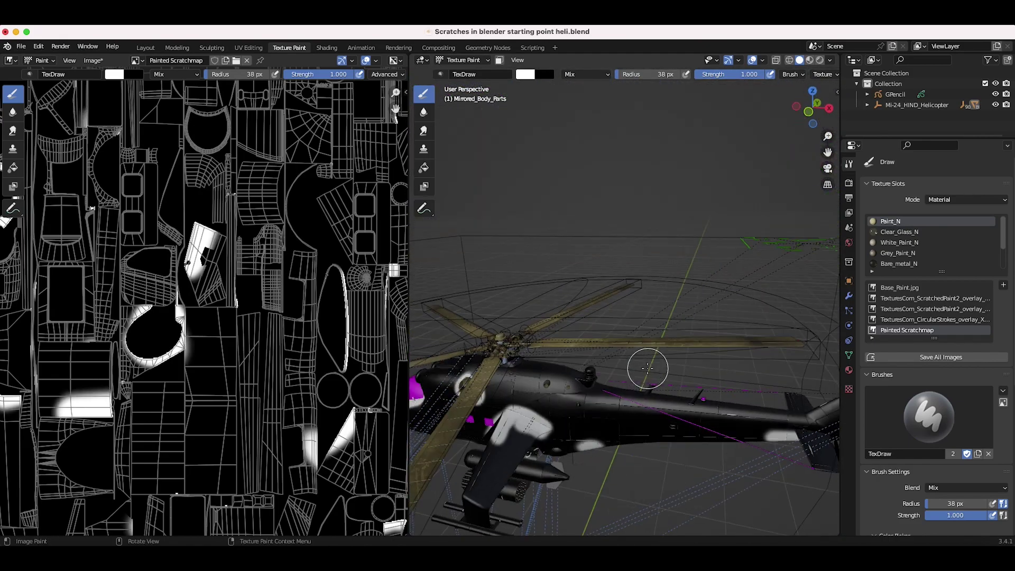
pyautogui.keyDown('ctrl'); pyautogui.scroll(5, 647, 369); pyautogui.keyUp('ctrl')
pyautogui.hscroll(-8, 647, 369)
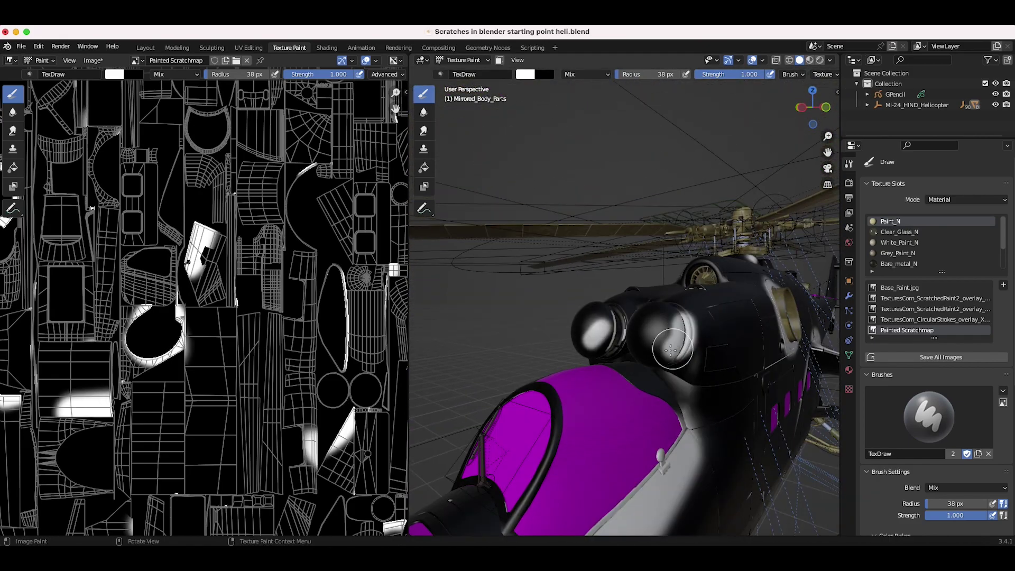
pyautogui.hscroll(-8, 566, 354)
pyautogui.moveTo(566, 354); pyautogui.dragTo(579, 458)
# Step: Paint matching white wear on the helicopter's opposite side, around the exhaust, wing root and canopy edge
pyautogui.scroll(-8, 578, 458)
pyautogui.scroll(8, 579, 458)
pyautogui.hscroll(-8, 663, 391)
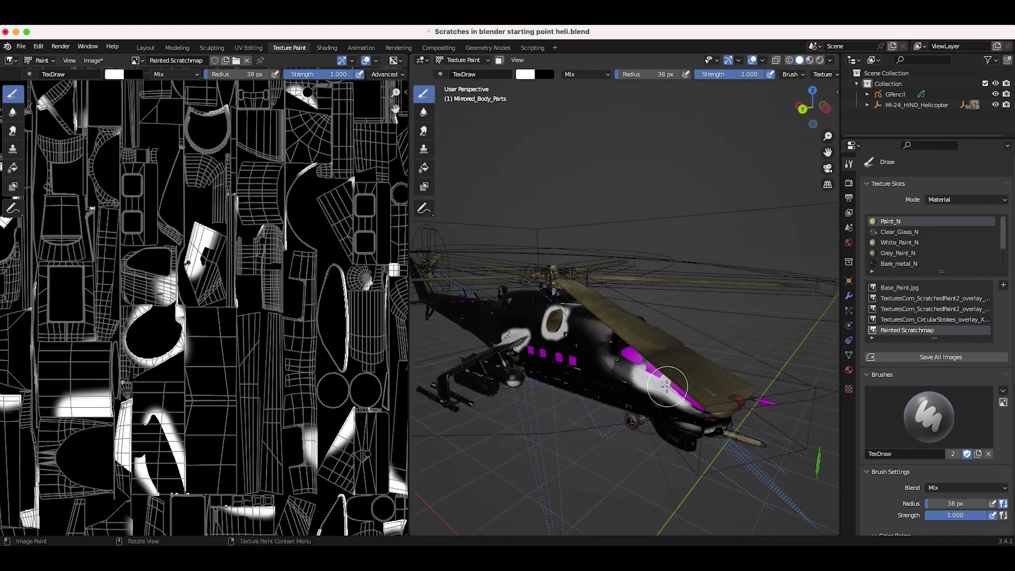
pyautogui.hscroll(-8, 680, 396)
pyautogui.moveTo(667, 390); pyautogui.dragTo(680, 396)
pyautogui.scroll(8, 680, 397)
pyautogui.hscroll(-8, 624, 365)
pyautogui.hscroll(-8, 624, 364)
pyautogui.keyDown('ctrl'); pyautogui.scroll(8, 601, 364); pyautogui.keyUp('ctrl')
pyautogui.moveTo(515, 328)
pyautogui.mouseDown()
pyautogui.moveTo(655, 444)
pyautogui.moveTo(517, 426)
pyautogui.moveTo(624, 465)
pyautogui.mouseUp()
# Step: Smear the edges of the white paint around the exhaust and wing root with the Smear brush at 69 px radius
pyautogui.click(424, 112)
pyautogui.click(423, 131)
pyautogui.keyDown('ctrl'); pyautogui.scroll(-8, 709, 385); pyautogui.keyUp('ctrl')
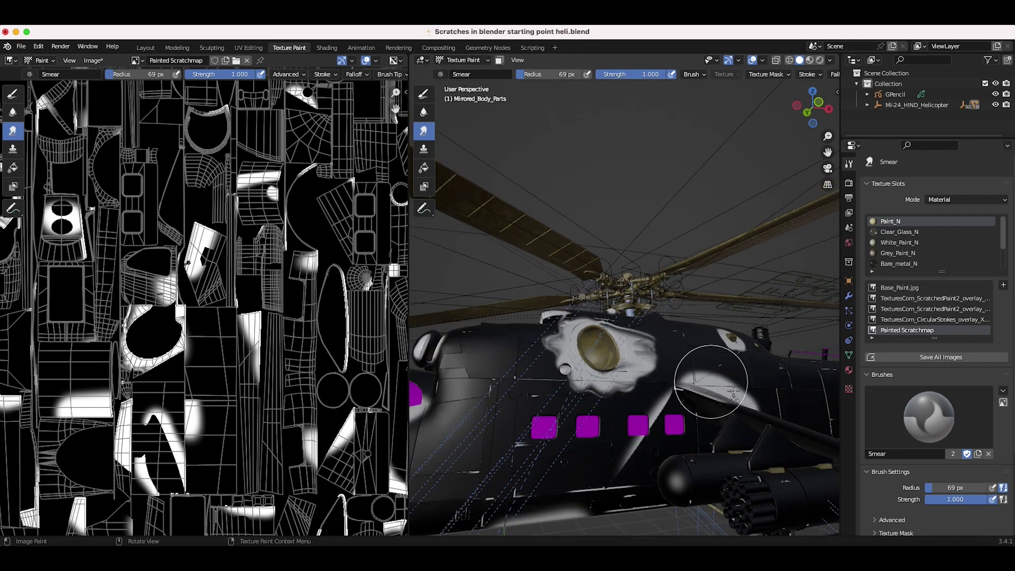
pyautogui.moveTo(709, 385); pyautogui.dragTo(681, 407)
pyautogui.hscroll(-8, 790, 310)
pyautogui.hscroll(8, 701, 409)
pyautogui.moveTo(701, 409)
pyautogui.mouseDown(button='middle')
pyautogui.moveTo(684, 408)
pyautogui.moveTo(698, 403)
pyautogui.mouseUp(button='middle')
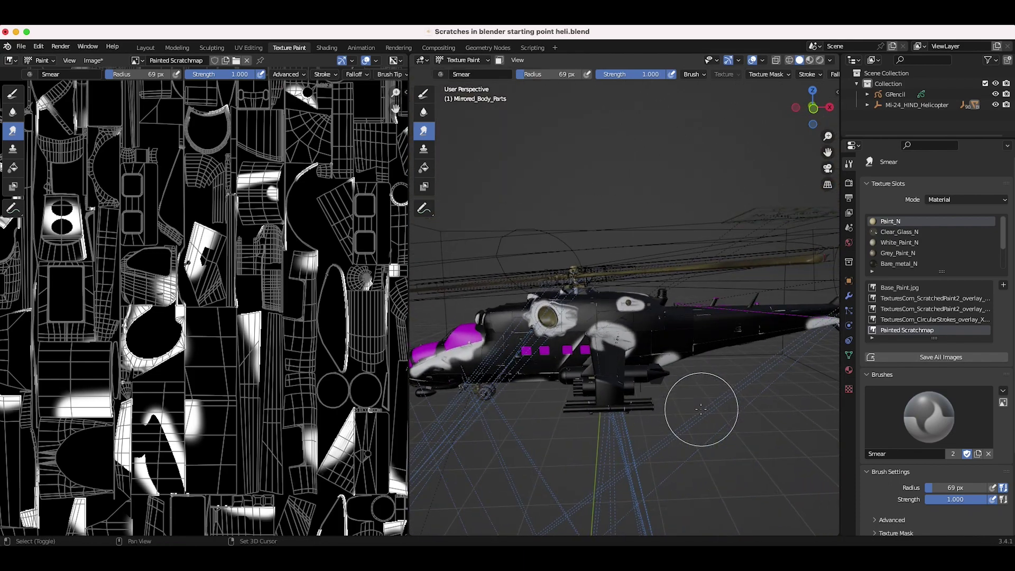
# Step: Save all images so the Painted Scratchmap texture is kept
pyautogui.click(457, 60)
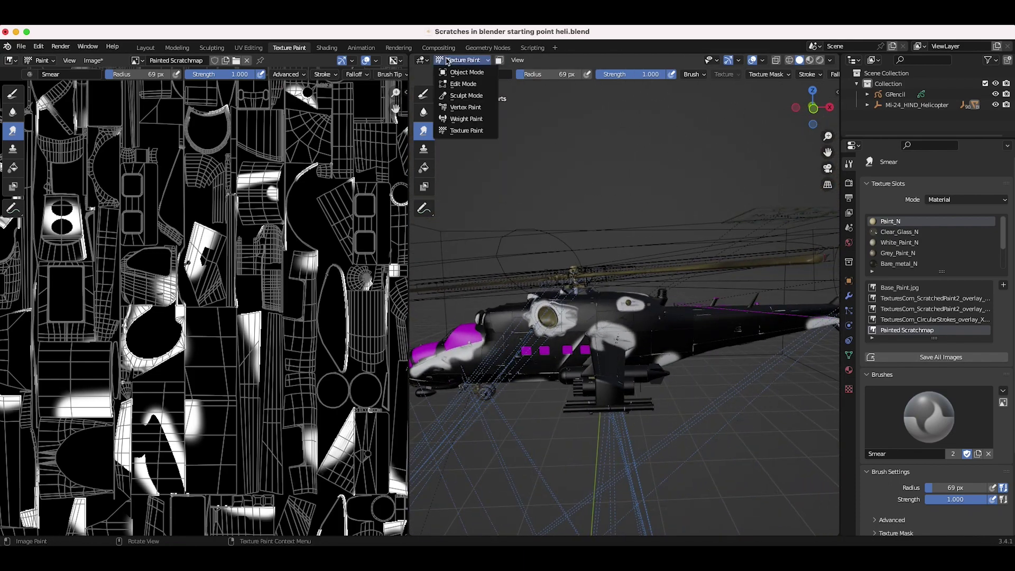
pyautogui.click(950, 375)
pyautogui.click(935, 359)
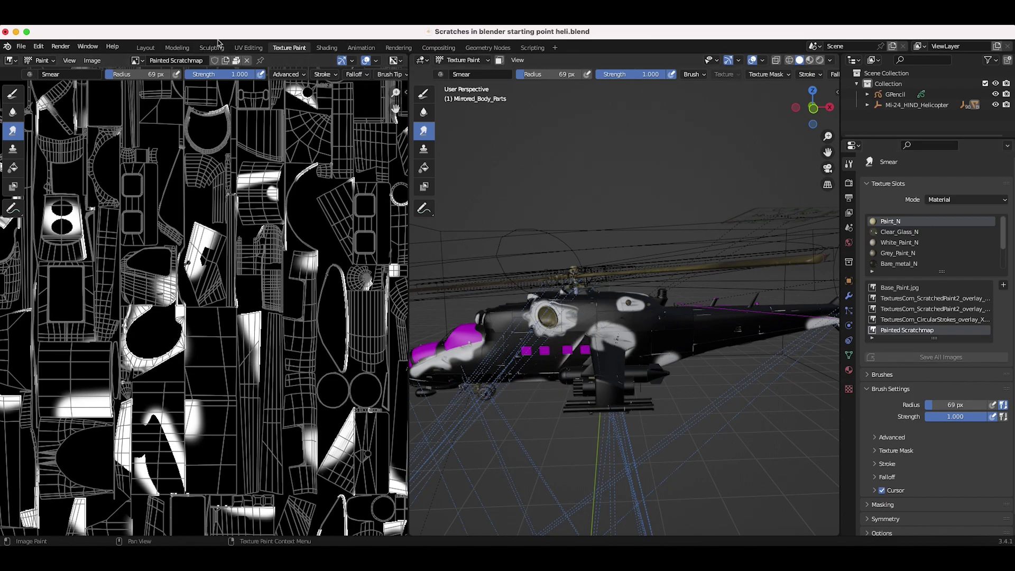
# Step: Switch to the Shading workspace and preview the isolated helicopter body in rendered viewport shading
pyautogui.click(326, 49)
pyautogui.moveTo(412, 490); pyautogui.dragTo(469, 475, button='middle')
pyautogui.moveTo(404, 478); pyautogui.dragTo(407, 481)
pyautogui.moveTo(657, 356); pyautogui.dragTo(620, 406, button='middle')
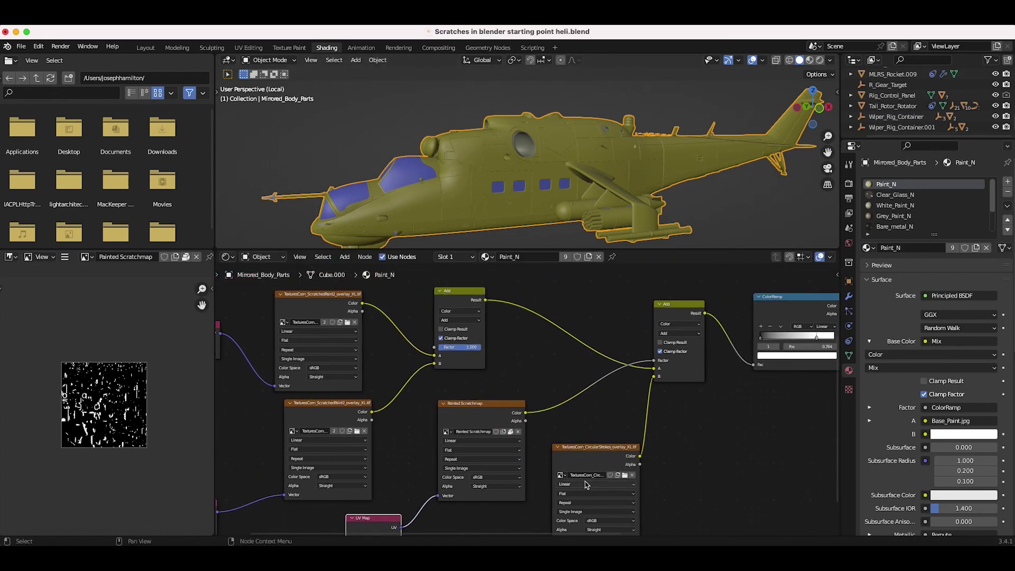
pyautogui.click(602, 458)
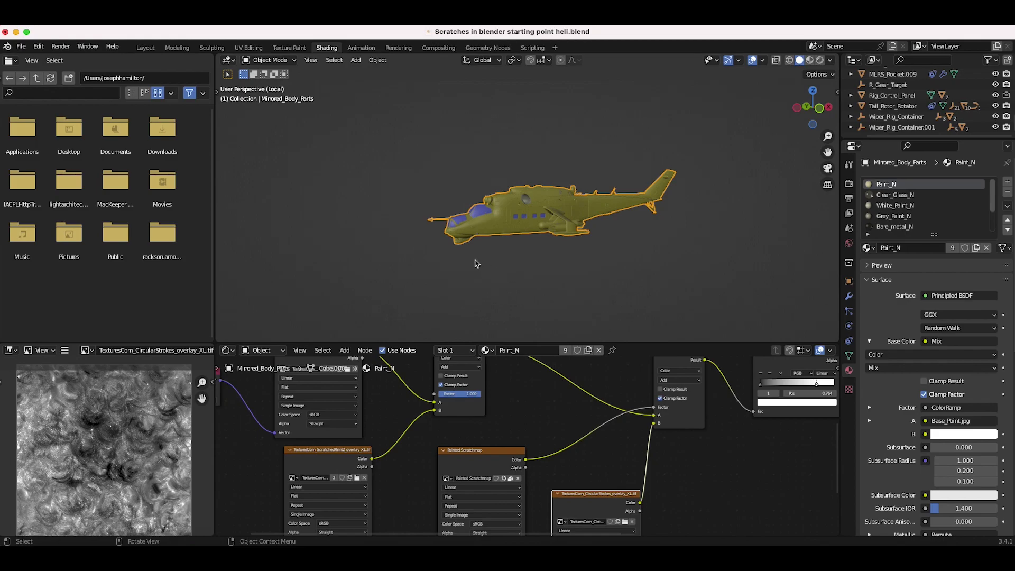
pyautogui.hscroll(-5, 475, 260)
pyautogui.scroll(5, 535, 176)
pyautogui.click(553, 184)
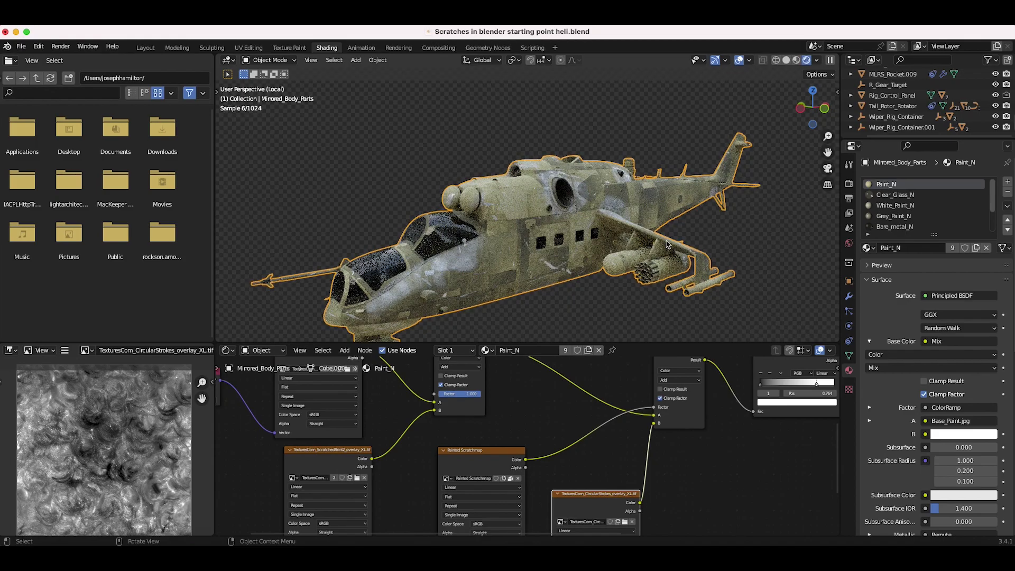
pyautogui.moveTo(634, 255); pyautogui.dragTo(597, 229, button='middle')
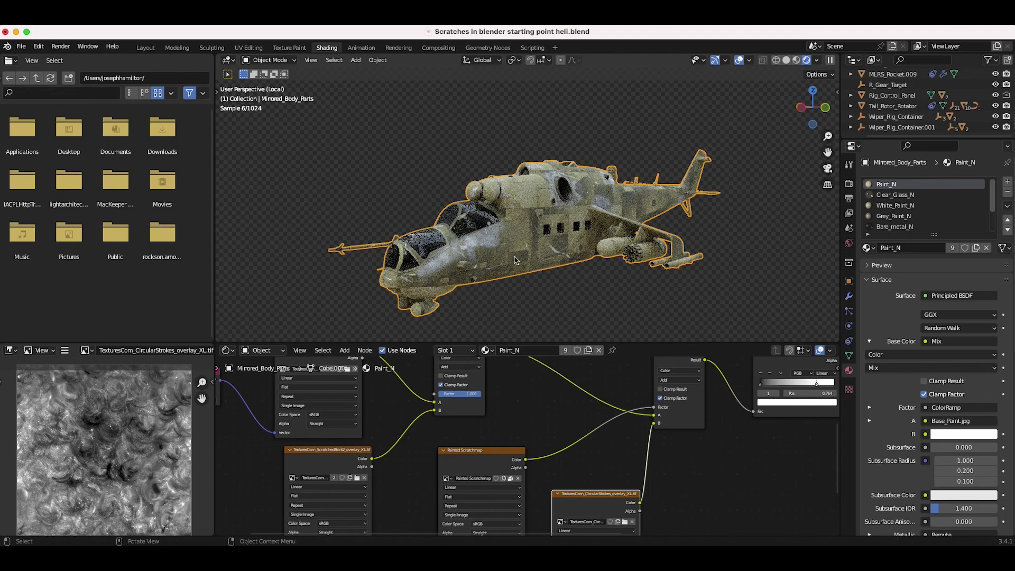
# Step: Rearrange the Painted Scratchmap, circular strokes and second Add nodes to make room for another node between them
pyautogui.scroll(-2, 521, 432)
pyautogui.moveTo(483, 443); pyautogui.dragTo(464, 451)
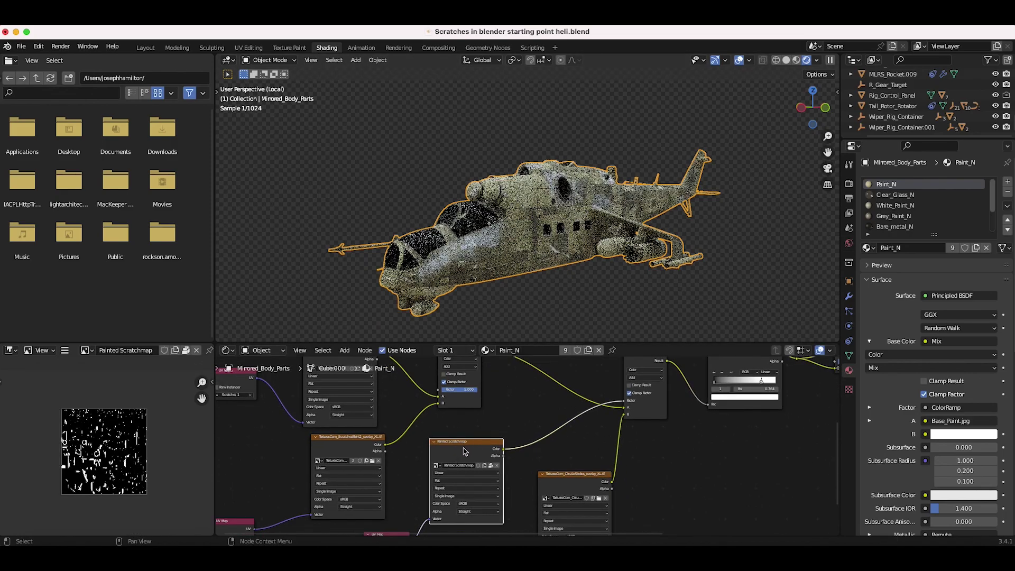
pyautogui.moveTo(553, 480); pyautogui.dragTo(571, 476)
pyautogui.scroll(-4, 572, 478)
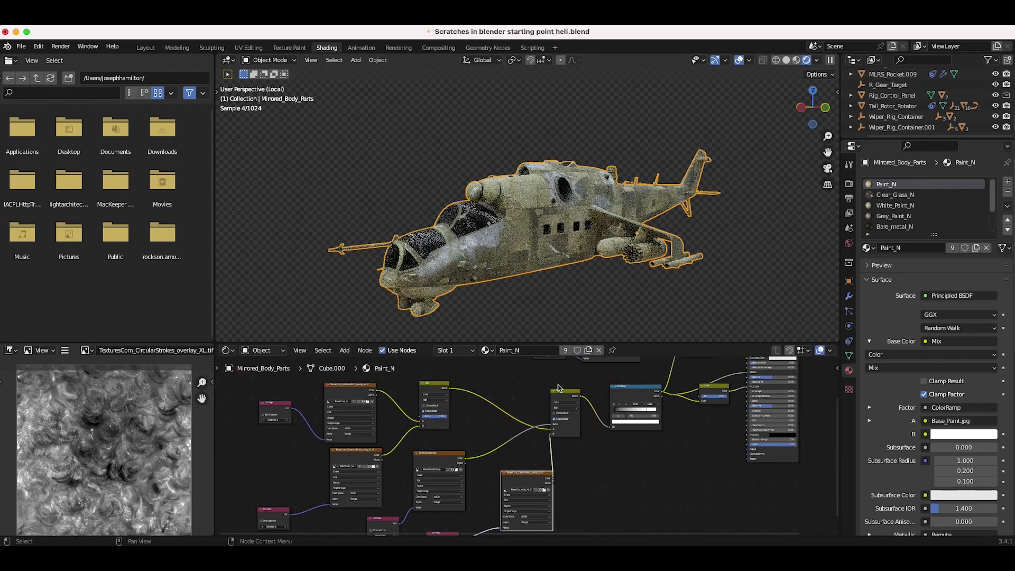
pyautogui.moveTo(563, 391); pyautogui.dragTo(586, 390)
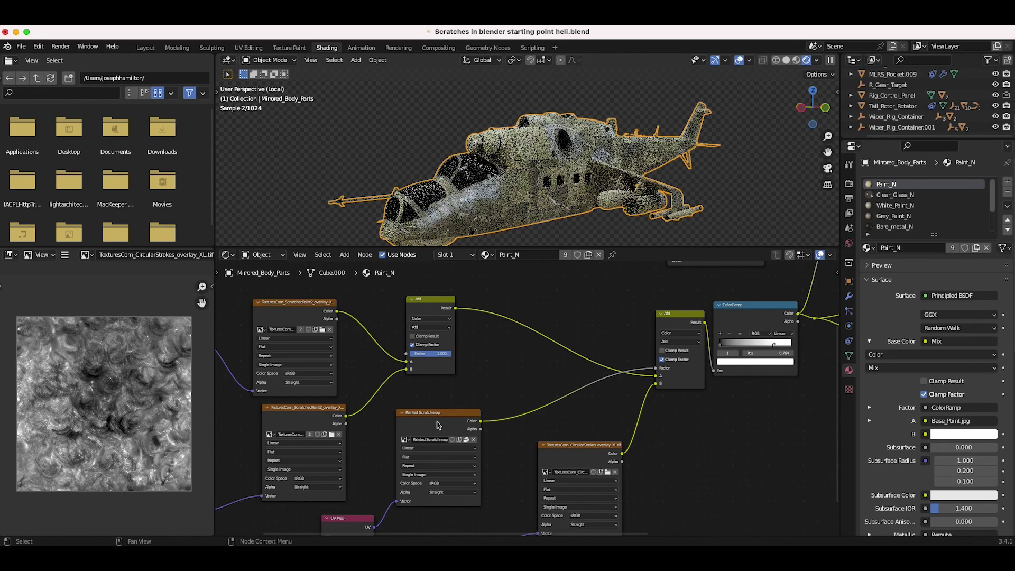
pyautogui.moveTo(436, 424); pyautogui.dragTo(446, 420)
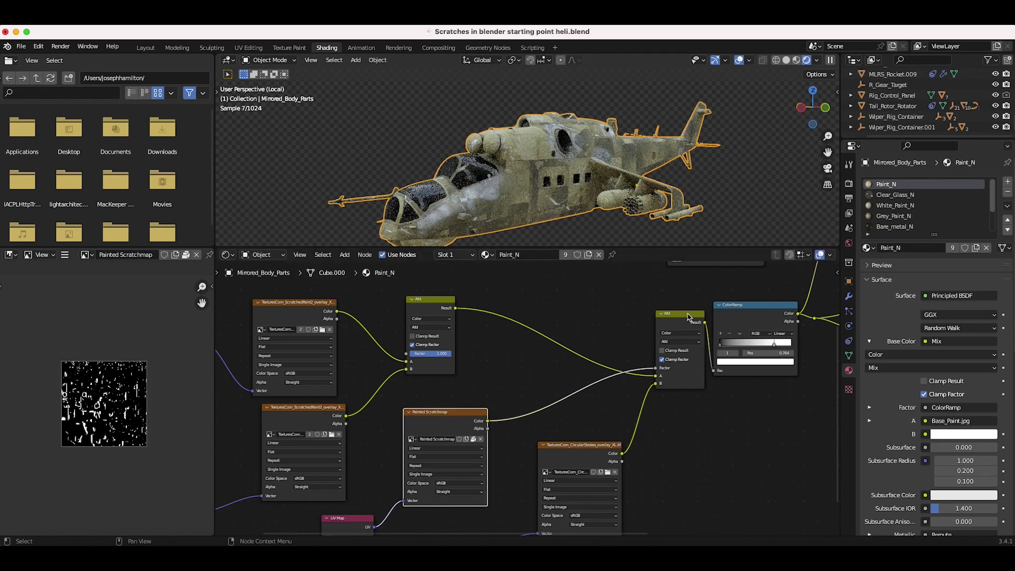
# Step: Insert a ColorRamp node between the Painted Scratchmap color output and the second Add node's factor
pyautogui.hotkey('shift', 'a')
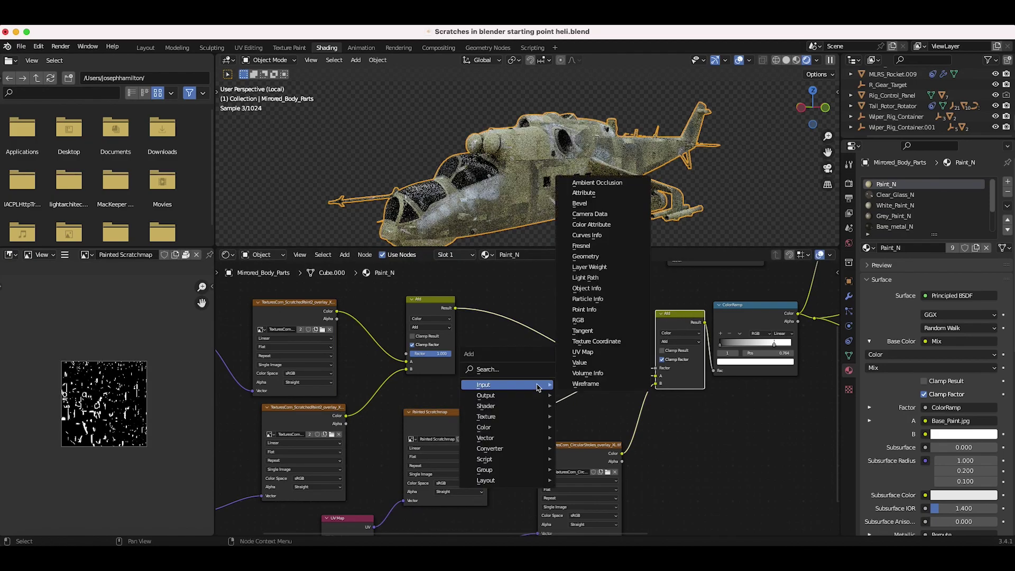
pyautogui.click(485, 369)
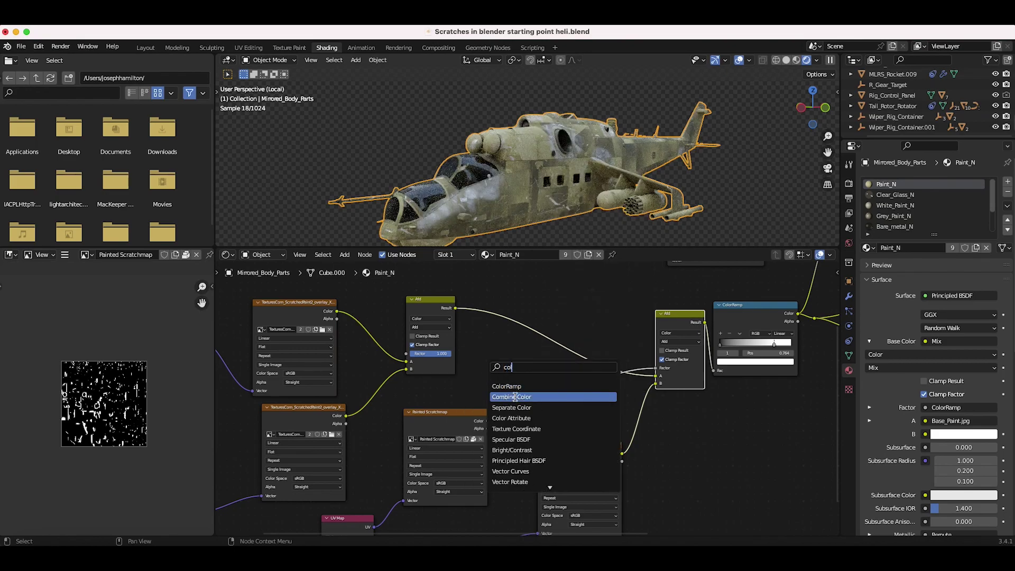
pyautogui.click(508, 386)
pyautogui.click(490, 405)
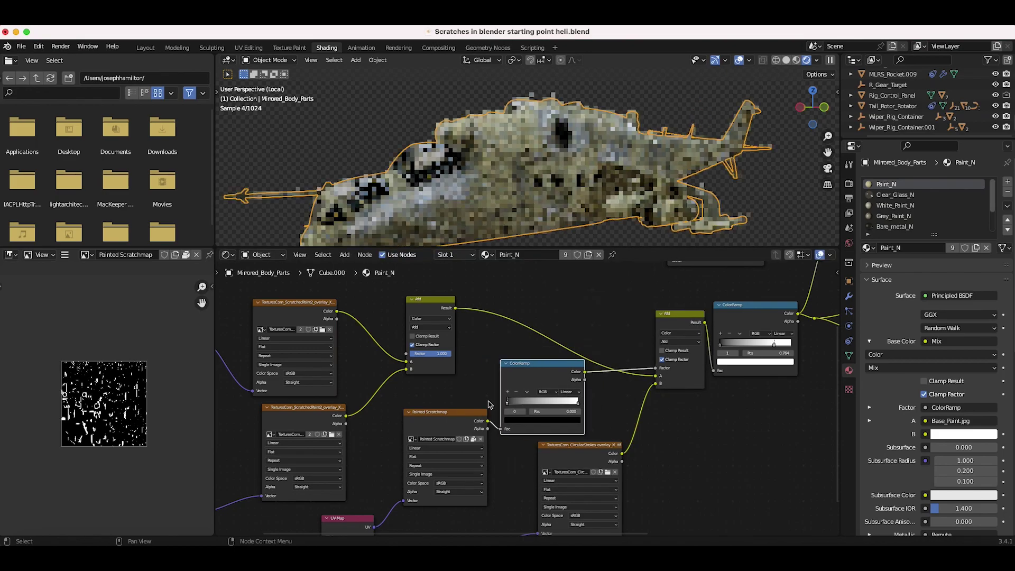
# Step: Move the scratchmap ColorRamp's white stop to 0.400 and darken it to a grey of value about 0.288
pyautogui.moveTo(508, 405); pyautogui.dragTo(510, 406)
pyautogui.moveTo(578, 406); pyautogui.dragTo(555, 406)
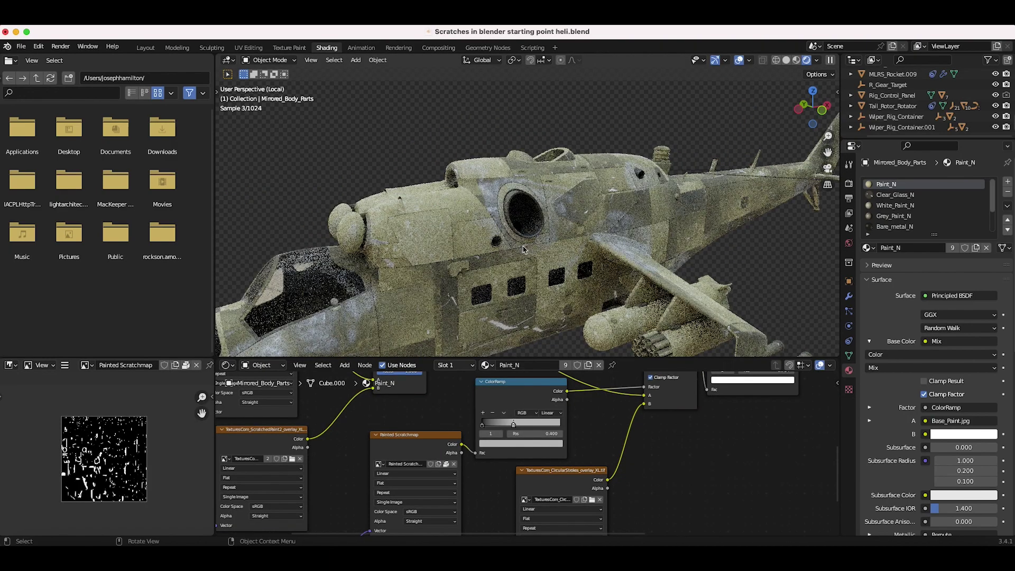
pyautogui.click(520, 443)
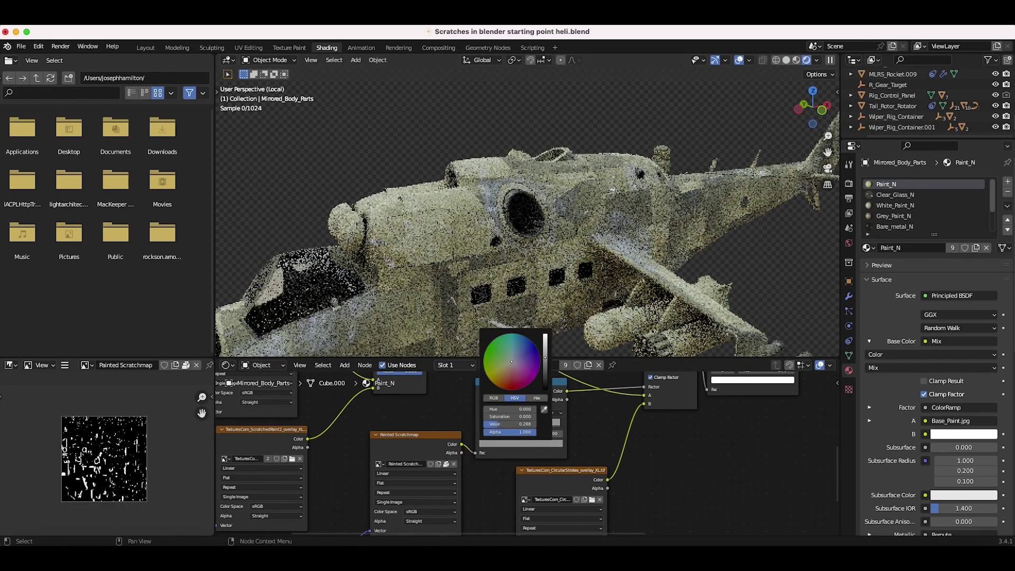
pyautogui.scroll(-5, 523, 227)
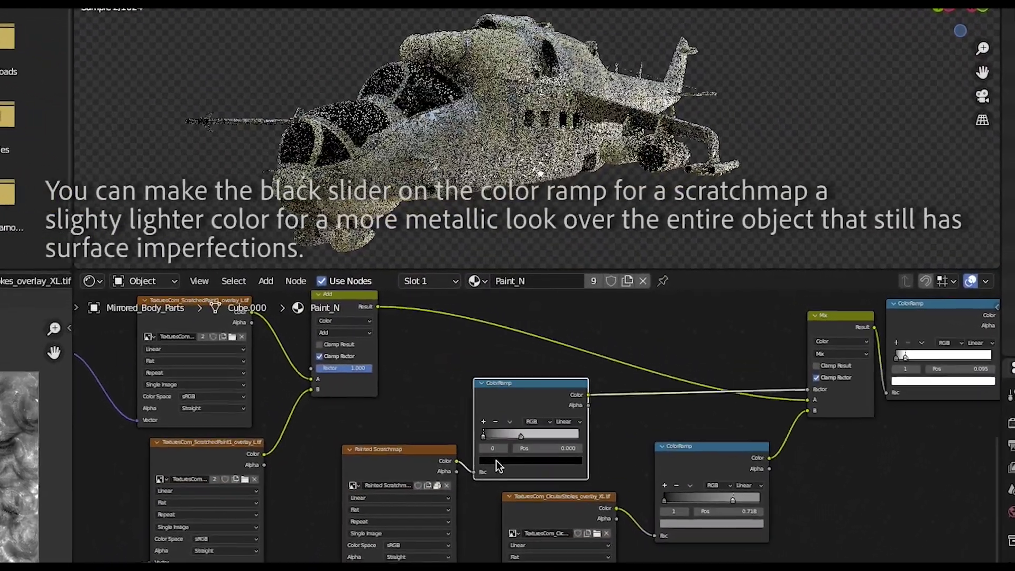
# Step: Lighten the black stop of the scratchmap ColorRamp to grey for a more metallic look over the whole body
pyautogui.click(496, 460)
pyautogui.click(566, 359)
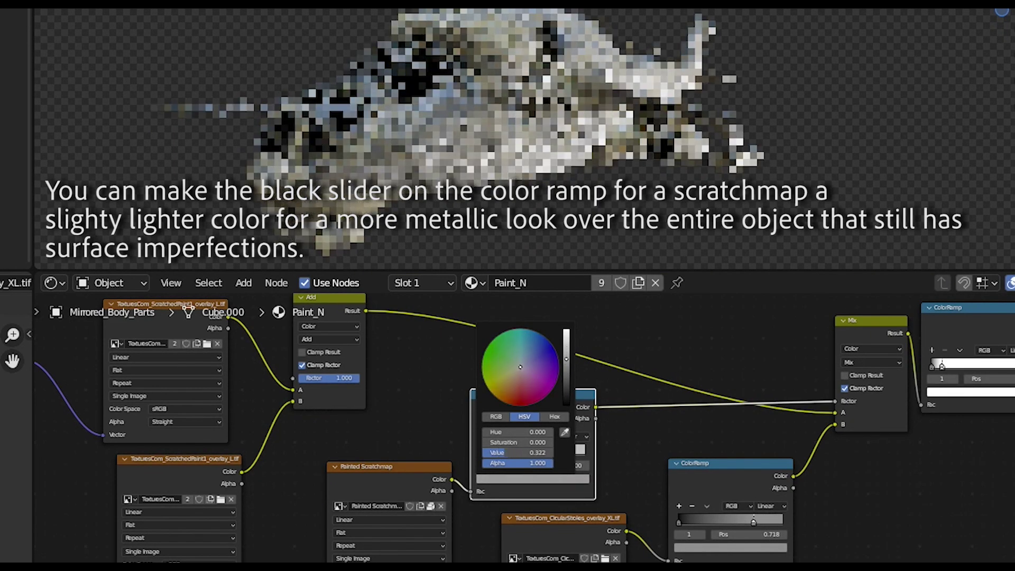
pyautogui.click(566, 369)
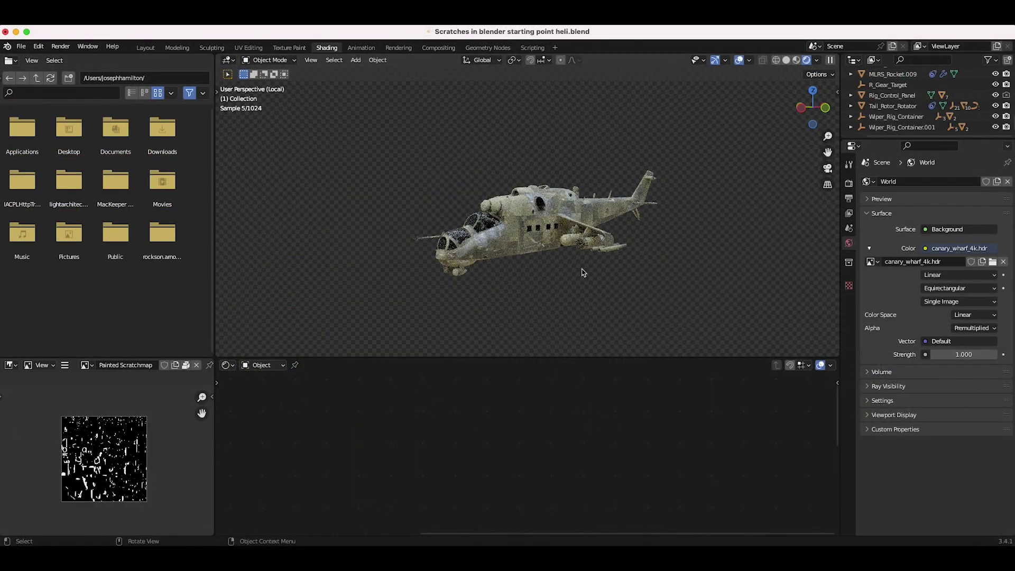
# Step: Add an area light to the scene and place it above and to one side of the helicopter
pyautogui.hotkey('shift', 'a')
pyautogui.moveTo(555, 273)
pyautogui.click(593, 312)
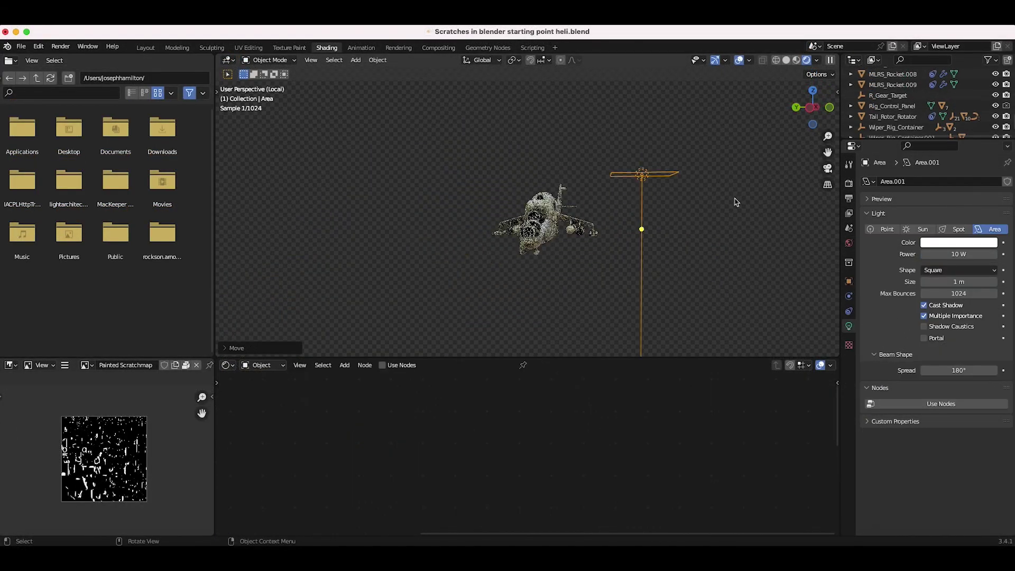
# Step: Rotate the area light toward the helicopter, reposition it and open its power for editing
pyautogui.press('r')
pyautogui.click(703, 243)
pyautogui.press('g')
pyautogui.click(647, 141)
pyautogui.doubleClick(950, 252)
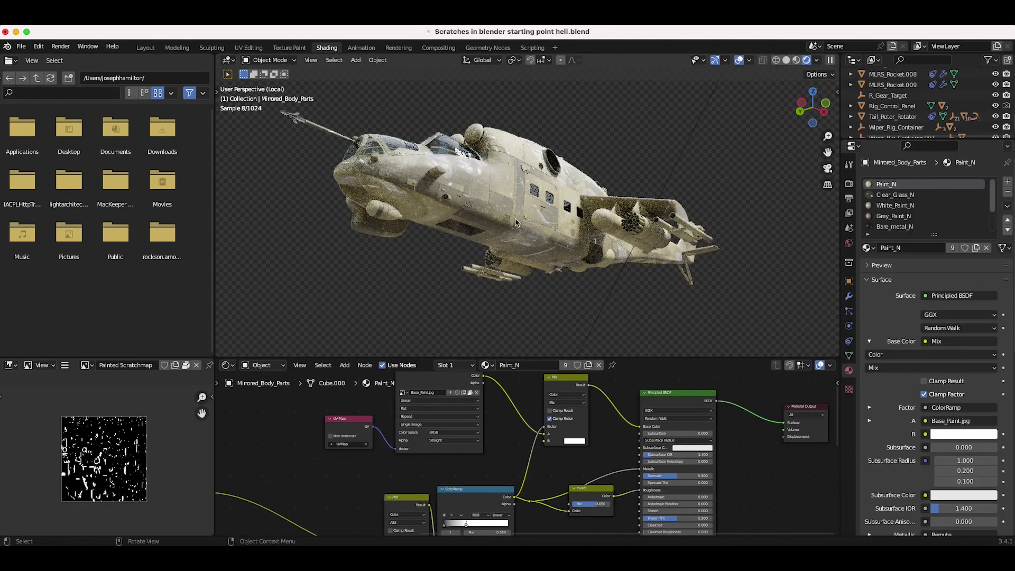
# Step: Select Scratches 2 as the active UV map of the helicopter body in the UV Editing workspace
pyautogui.moveTo(550, 479)
pyautogui.mouseDown(button='middle')
pyautogui.moveTo(569, 467)
pyautogui.moveTo(549, 479)
pyautogui.mouseUp(button='middle')
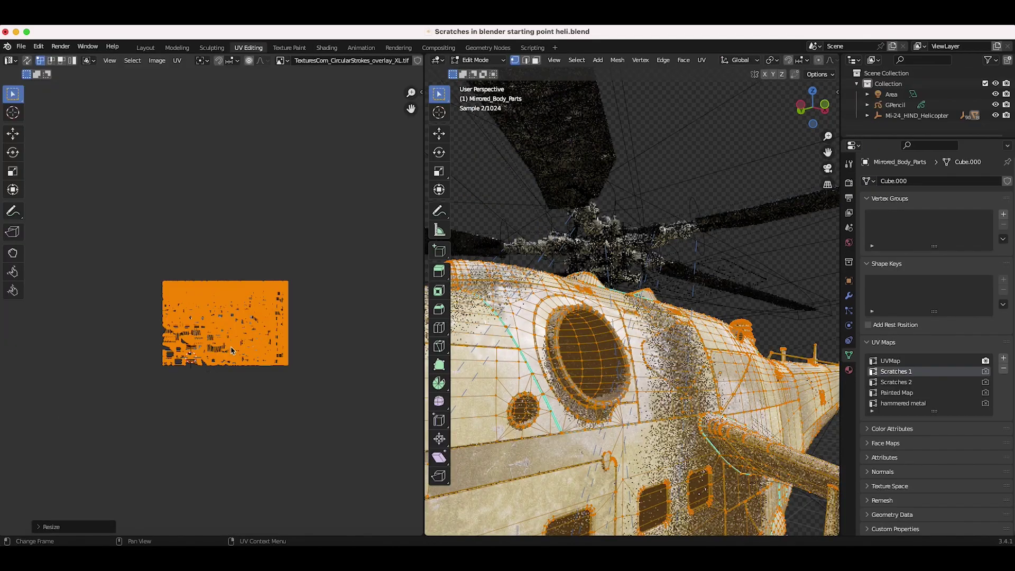
pyautogui.click(901, 382)
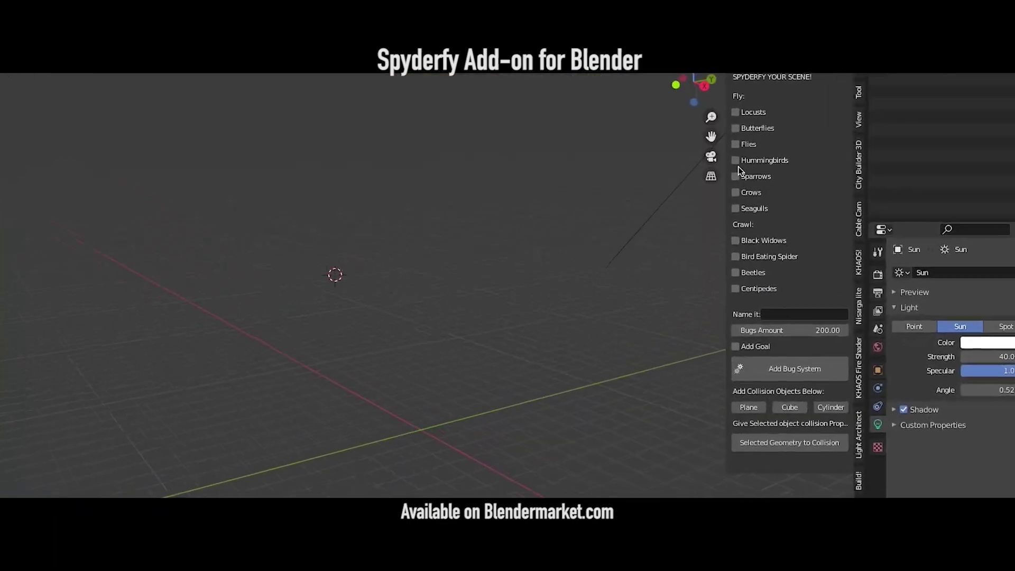
# Step: Set up a Spyderfy bug system of 120 crows named crow flock with a goal
pyautogui.click(741, 220)
pyautogui.click(746, 276)
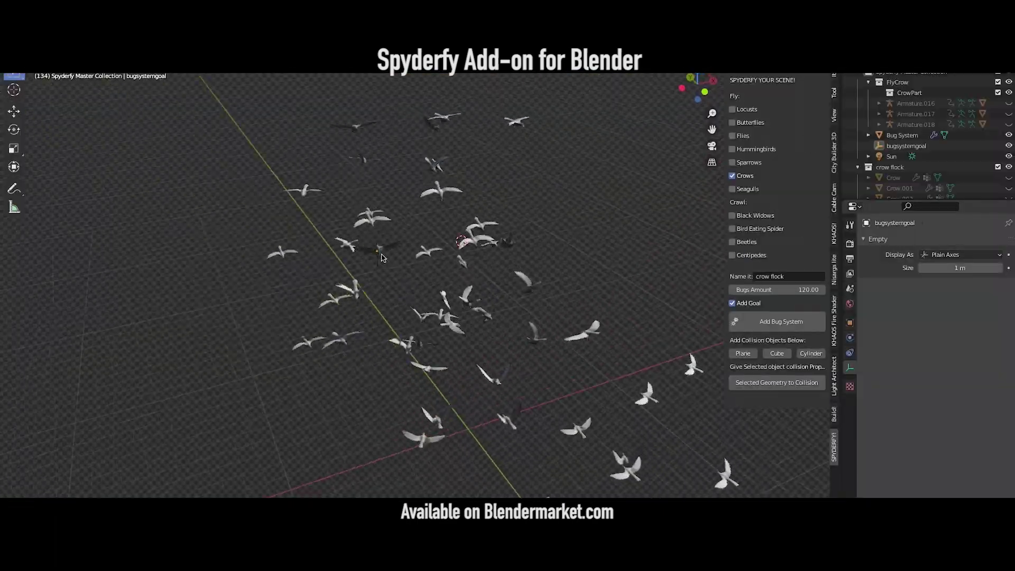